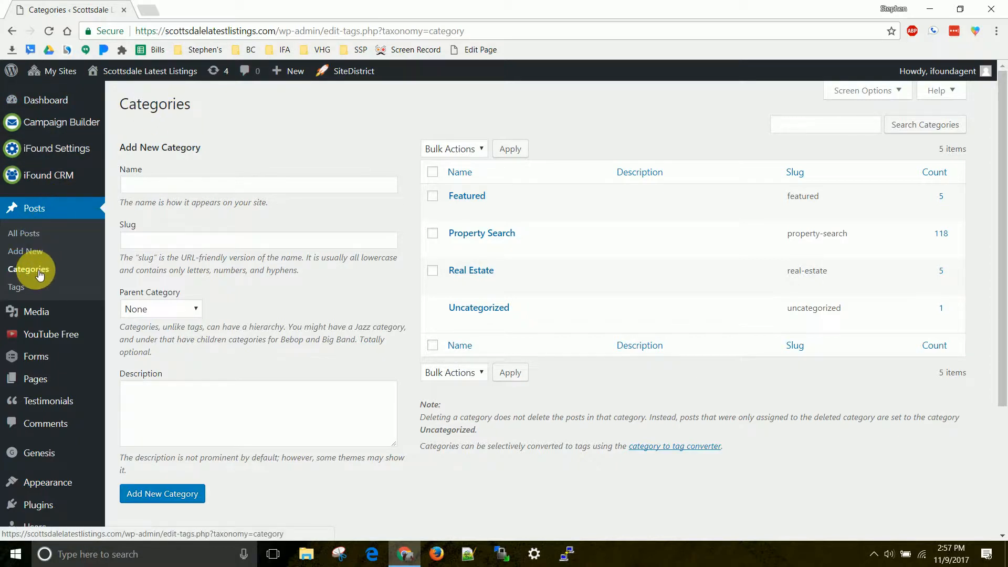
Go to the dashboard and open the post categories page from there.
left_click(54, 103)
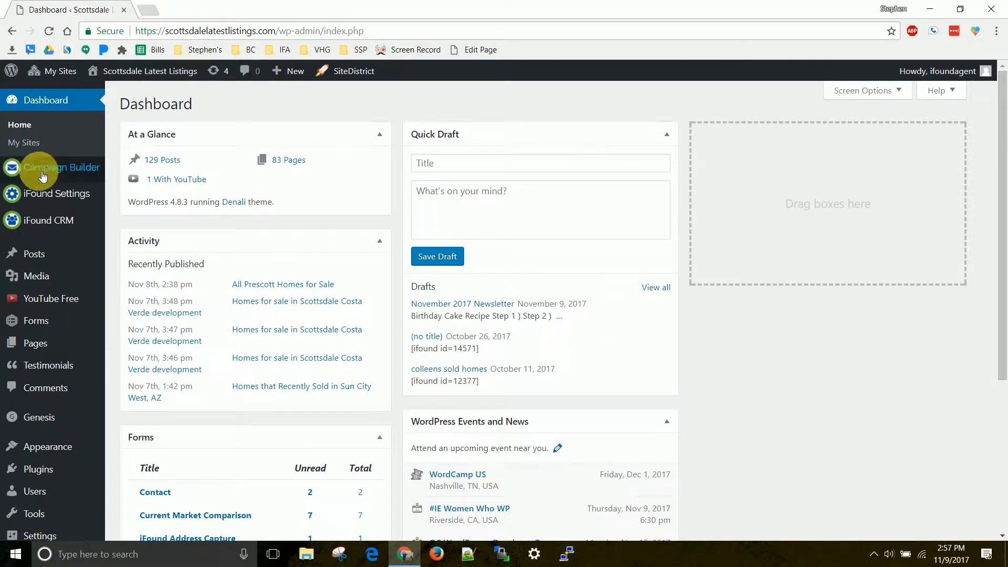
mouse_move(45, 261)
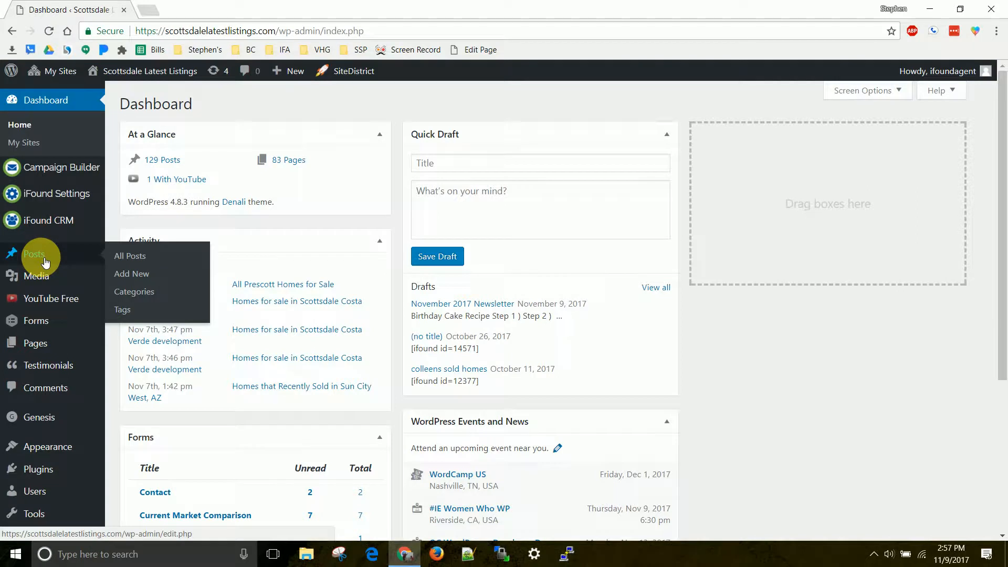
left_click(132, 295)
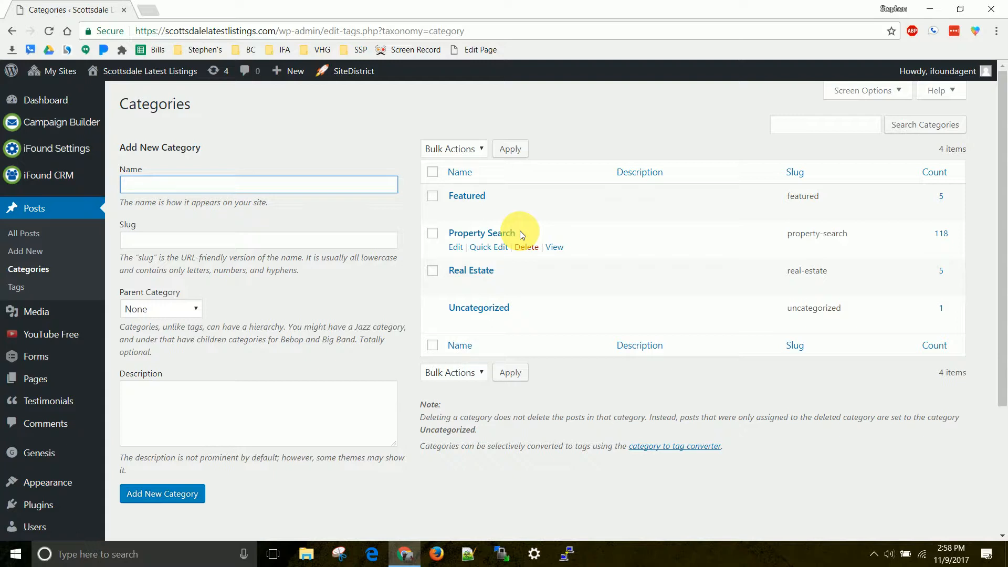
Add a post category named "Newsletter" with the slug "newletter", leaving the description empty.
type("Newsletter")
key("Tab")
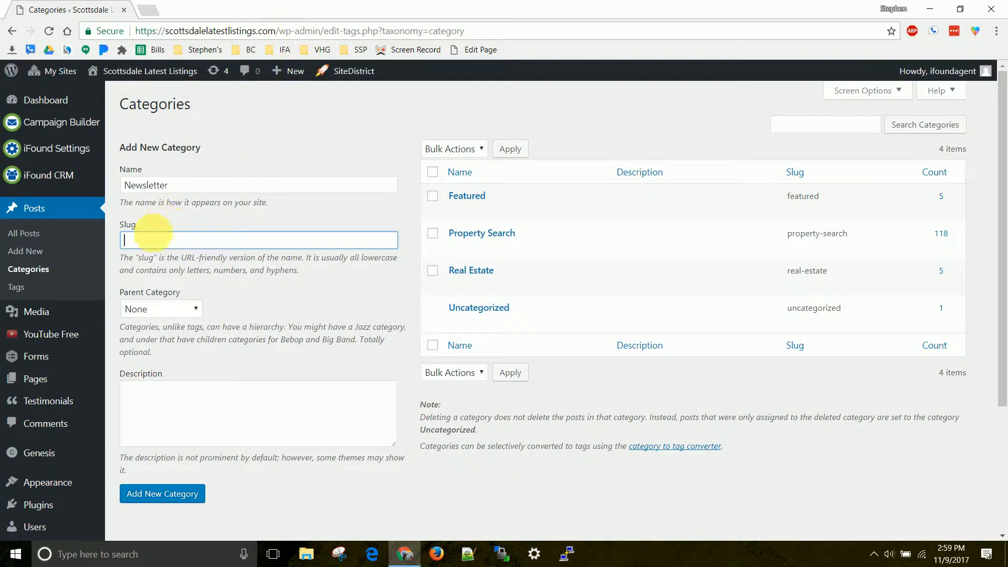
left_click(148, 235)
type("new")
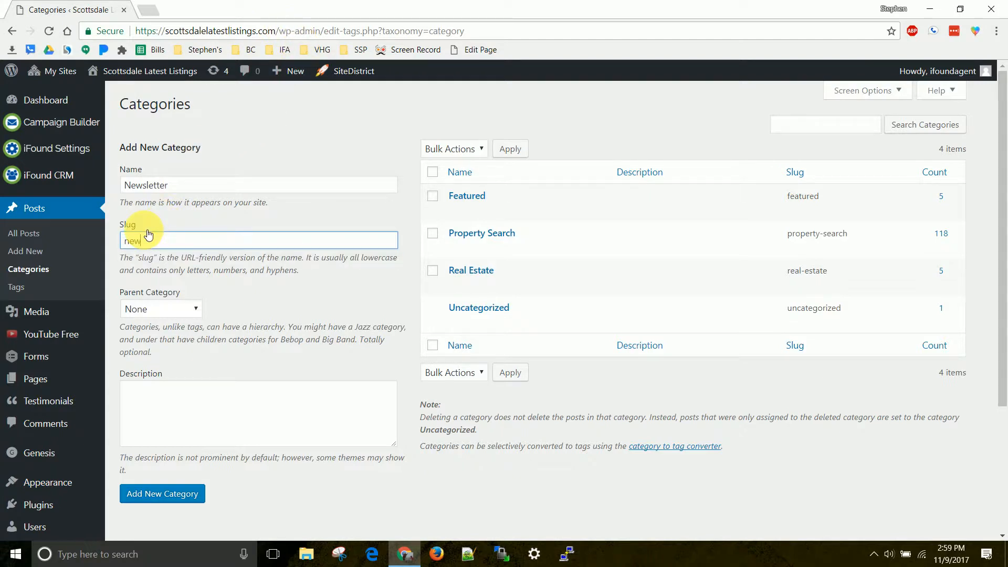
type("letter")
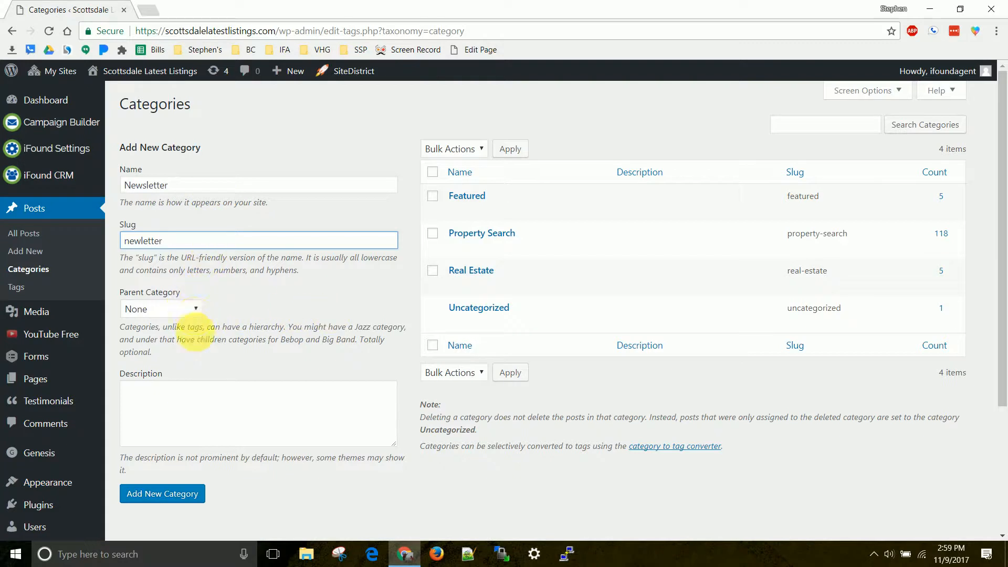
left_click(186, 413)
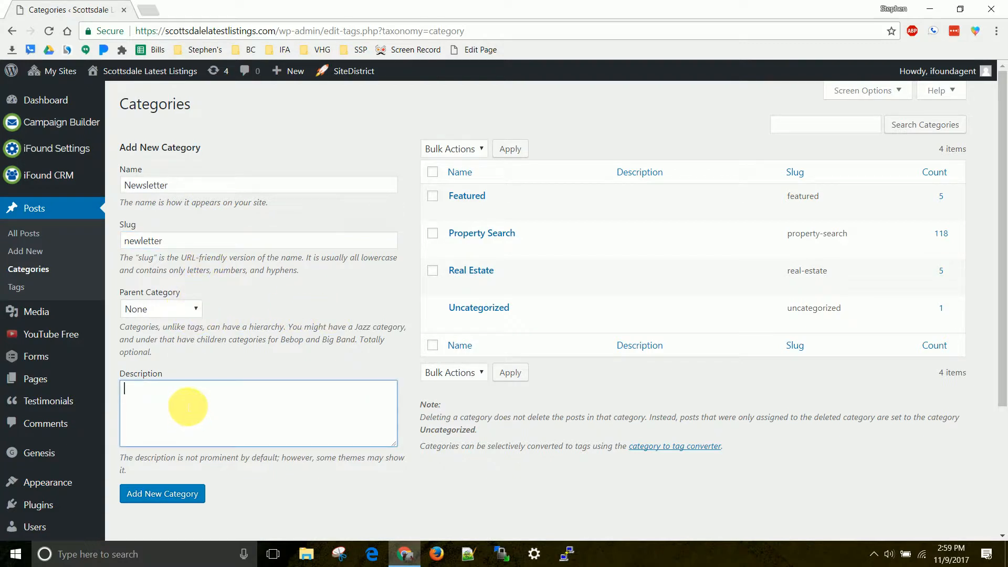
left_click(163, 493)
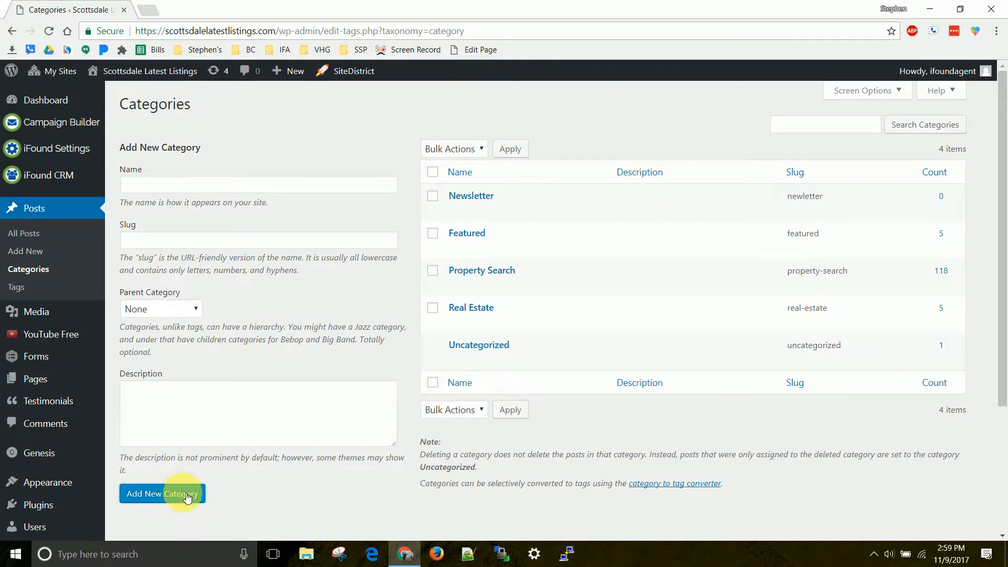
mouse_move(482, 209)
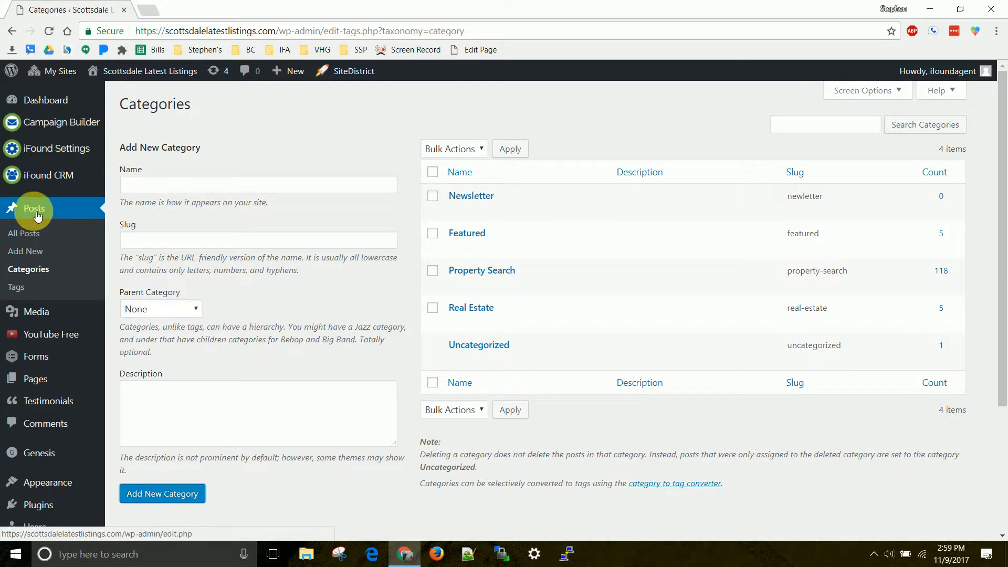
Start a new post and title it "November 2017 Newsletter".
left_click(33, 255)
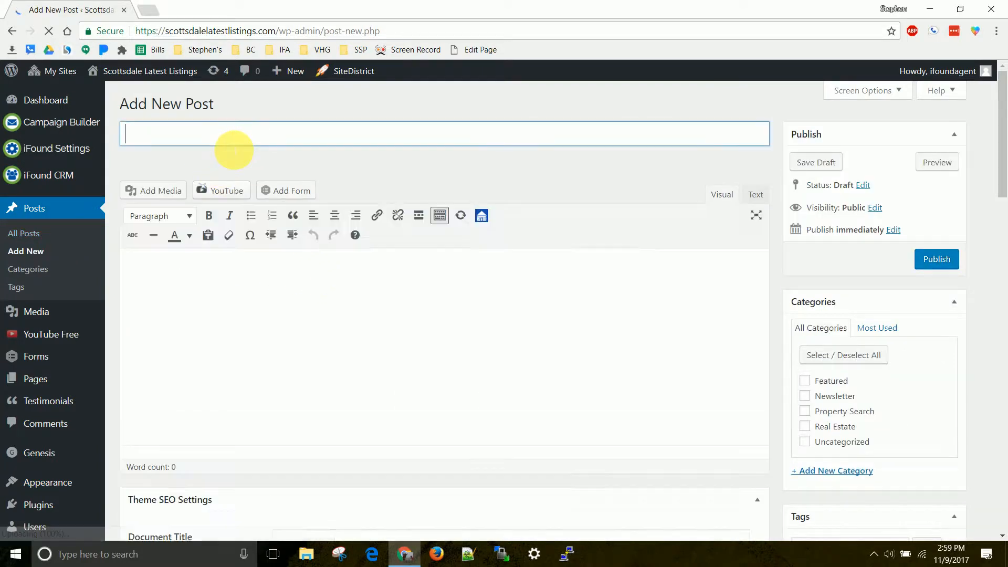
type("Na")
key("BackSpace")
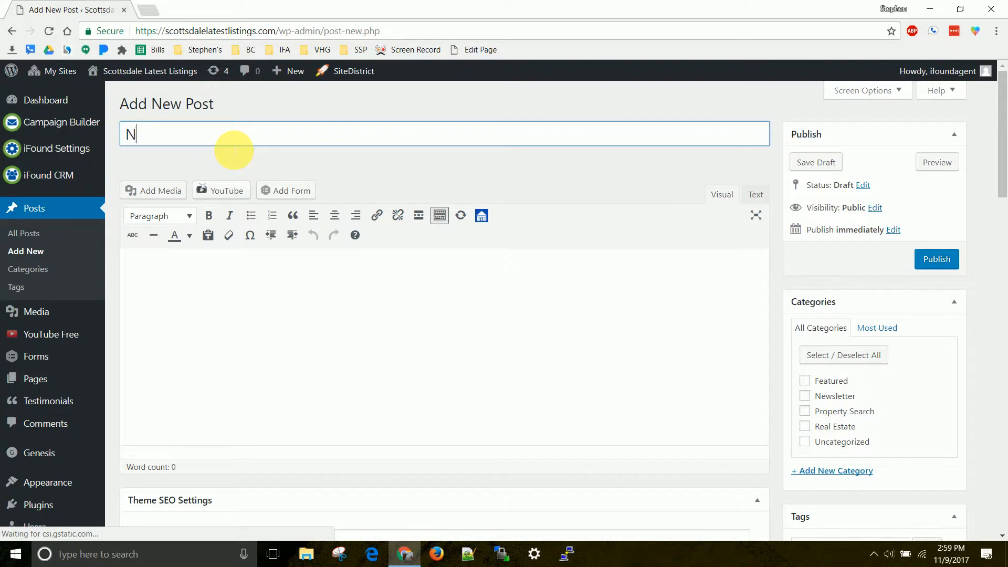
type("O")
key("BackSpace")
type("ovember ")
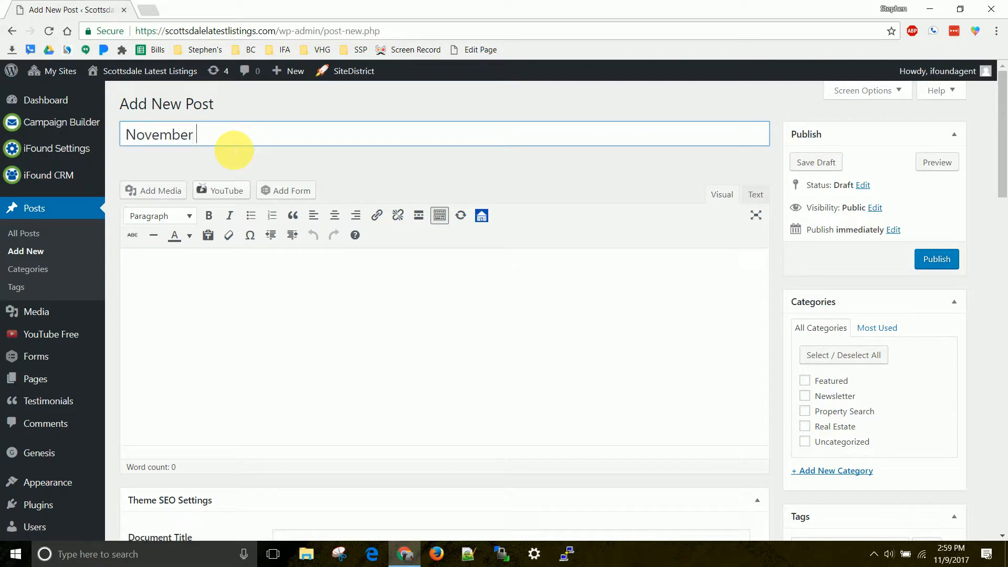
type("2017 Newsletter")
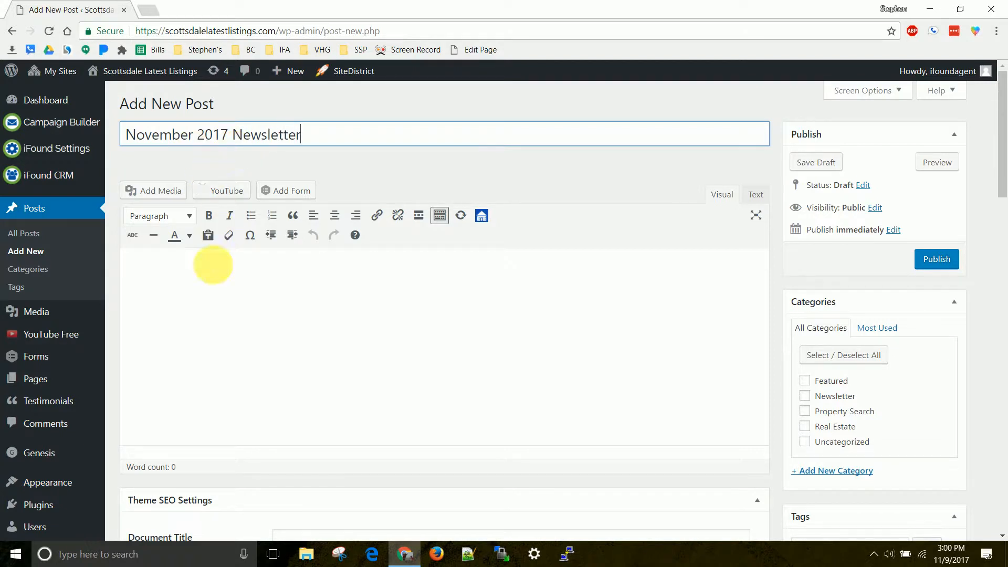
Write "My Recipe for the Month:" as the first line of the post body.
left_click(215, 302)
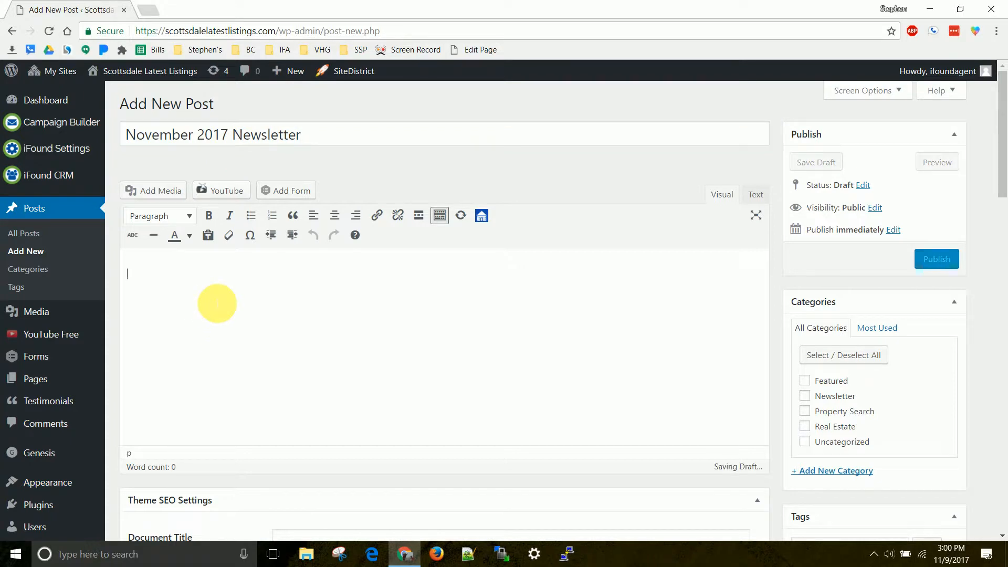
type("My Recipe for the Month:")
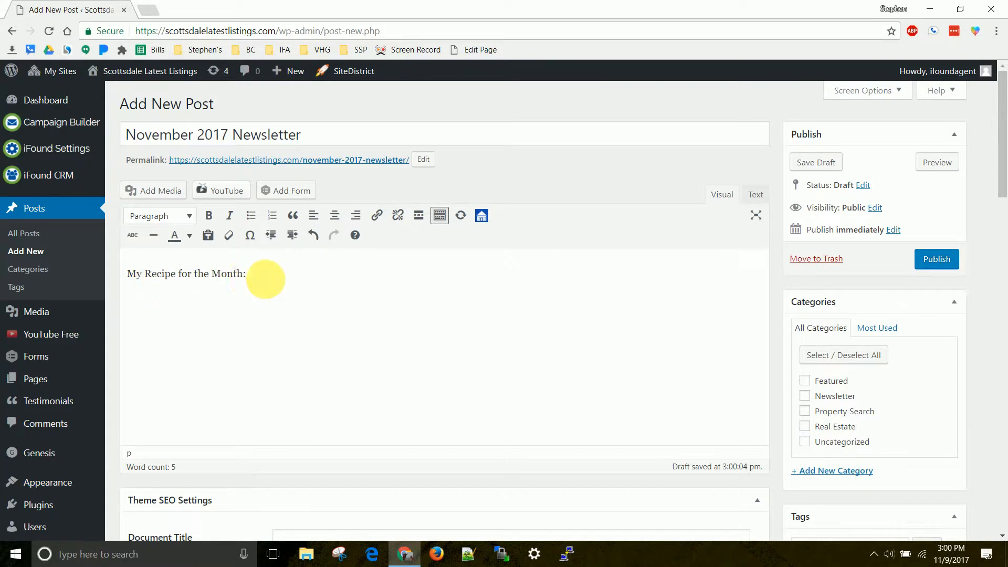
Format the line "My Recipe for the Month:" as Heading 2 and place the cursor below it.
left_click_drag(244, 277, 132, 276)
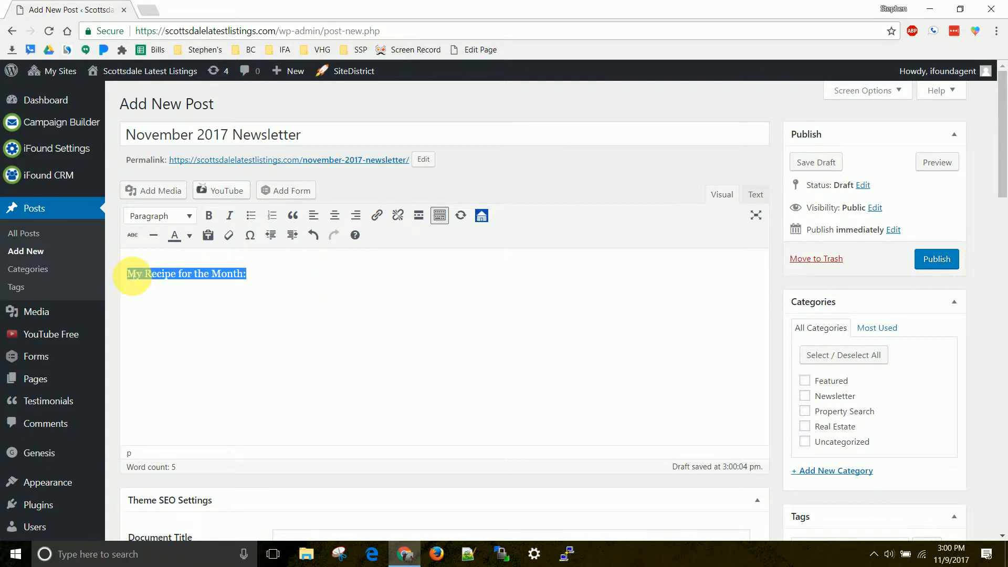
left_click(193, 217)
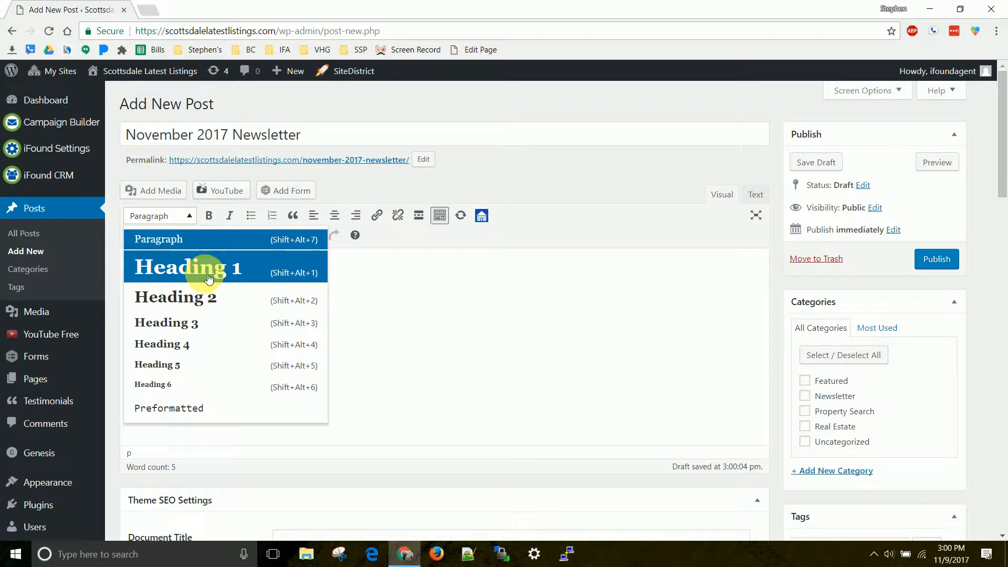
left_click(216, 301)
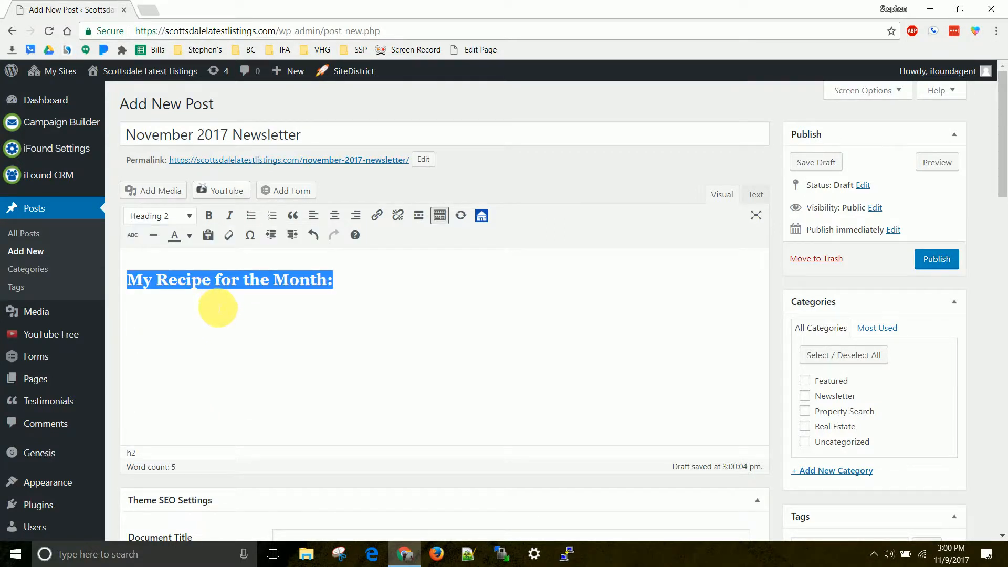
left_click(216, 310)
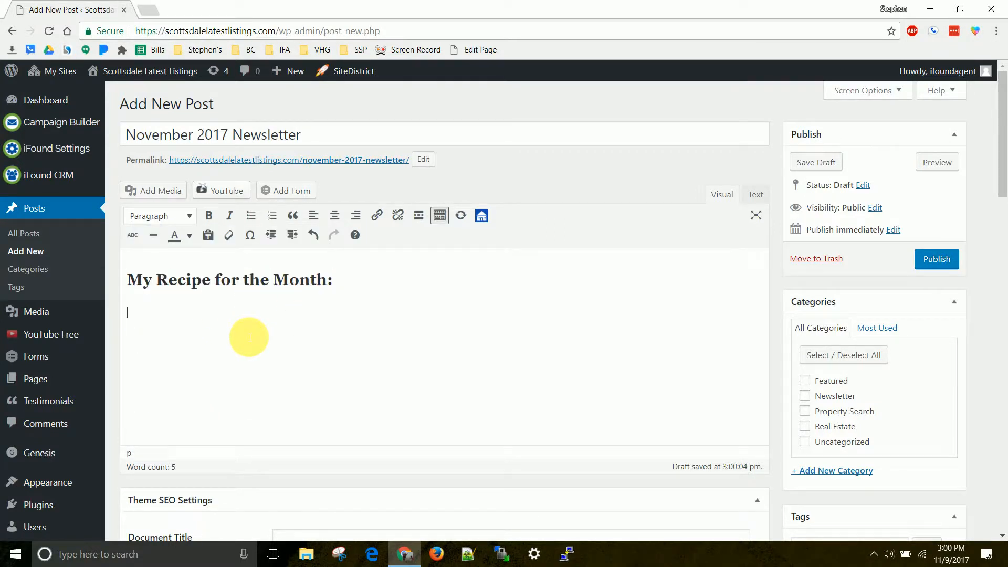
Insert the birthday candles image birthday-1114056_640.jpg from the media library below the recipe heading.
left_click(184, 197)
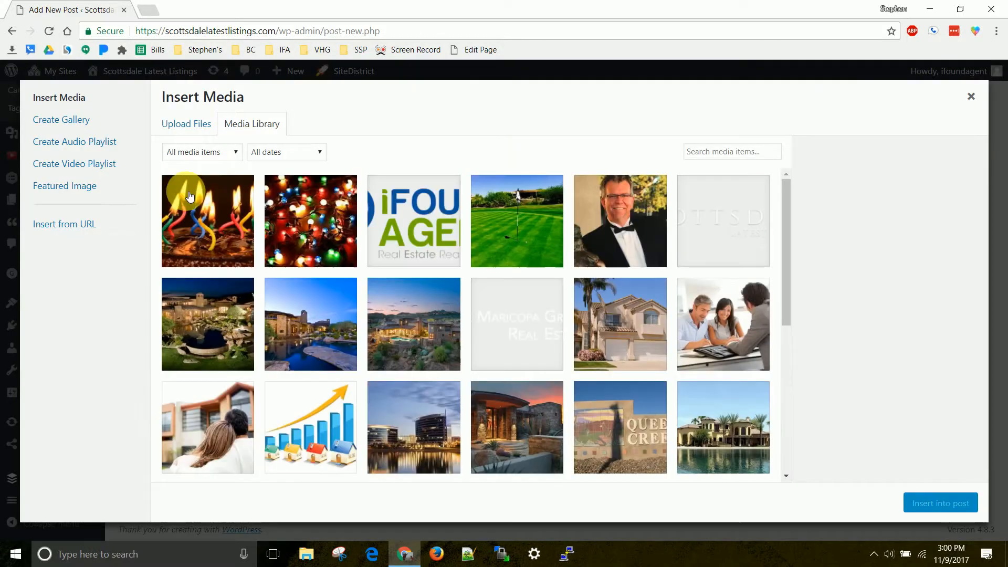
left_click(236, 234)
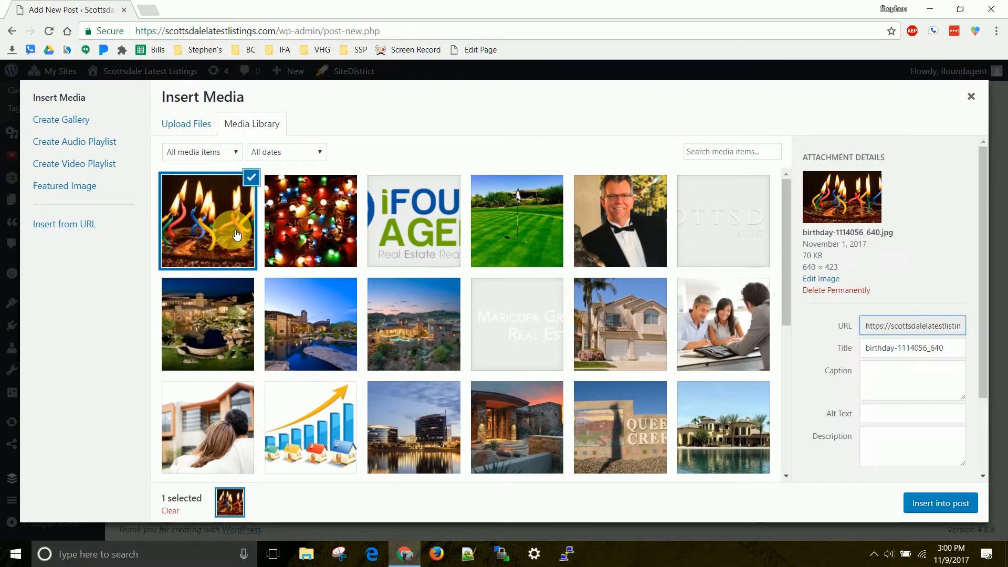
left_click(952, 505)
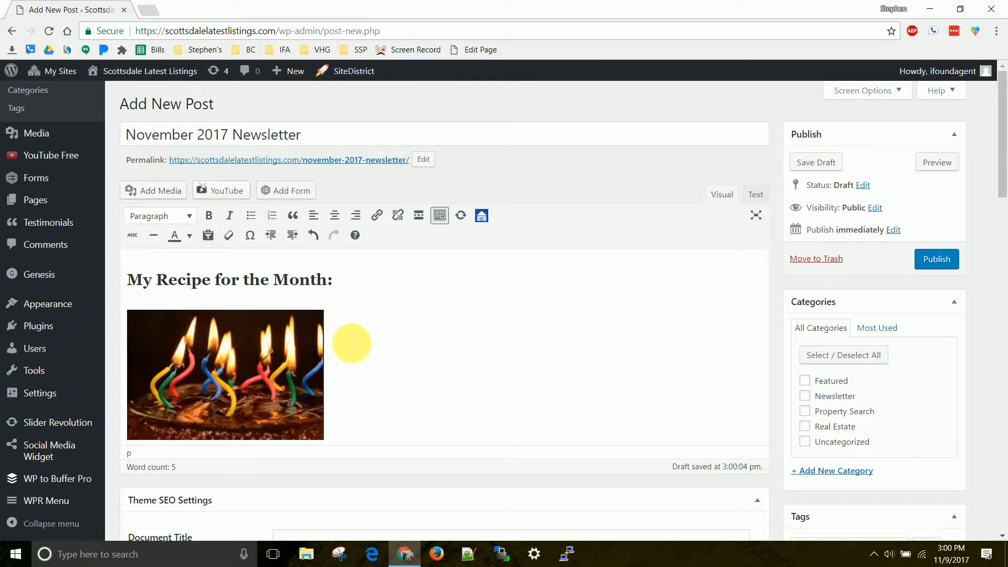
Write "Step 1) Buy Cake Mix" beside the birthday candles image.
left_click(356, 345)
left_click(356, 347)
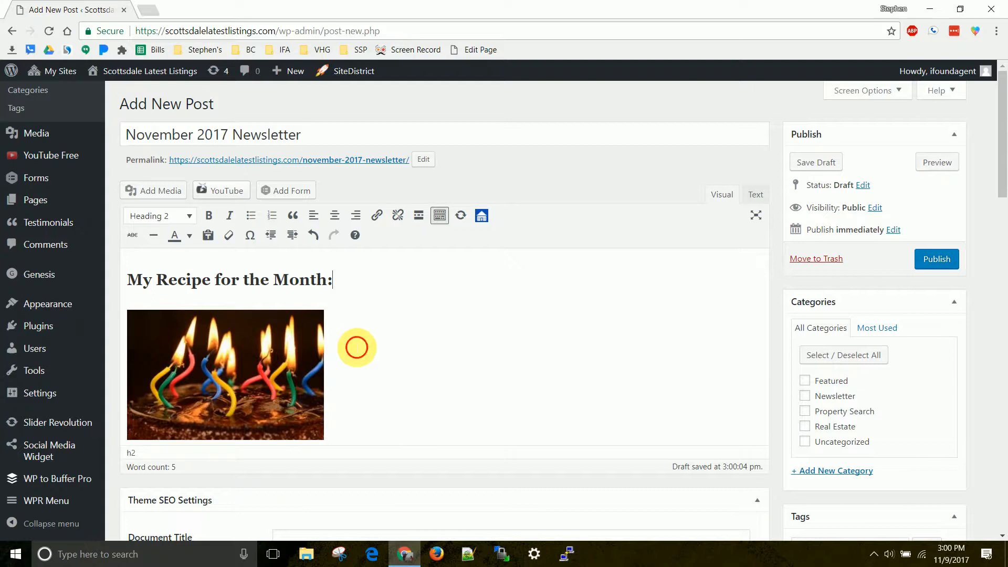
left_click(333, 353)
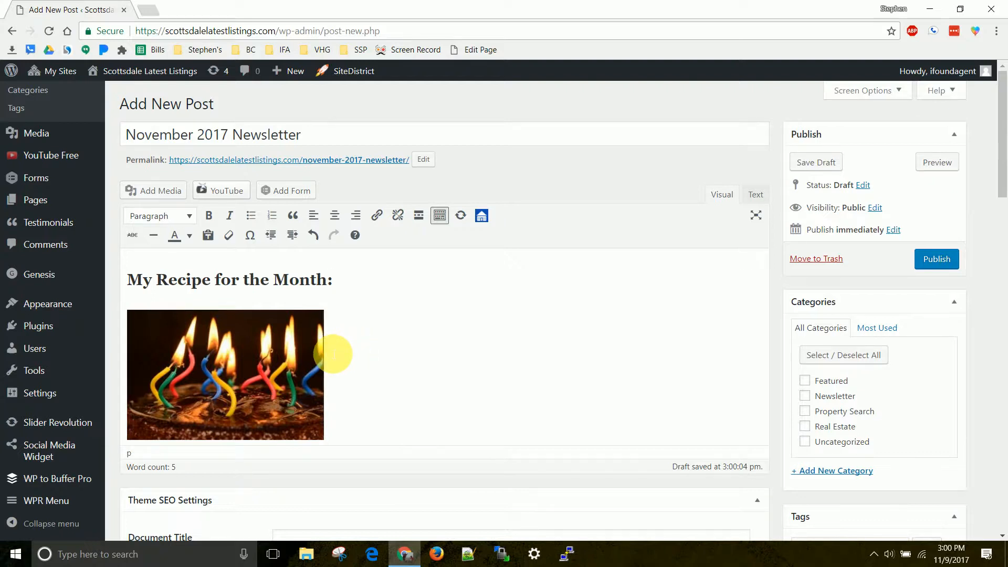
type("Step 1) Buy Cake Mix")
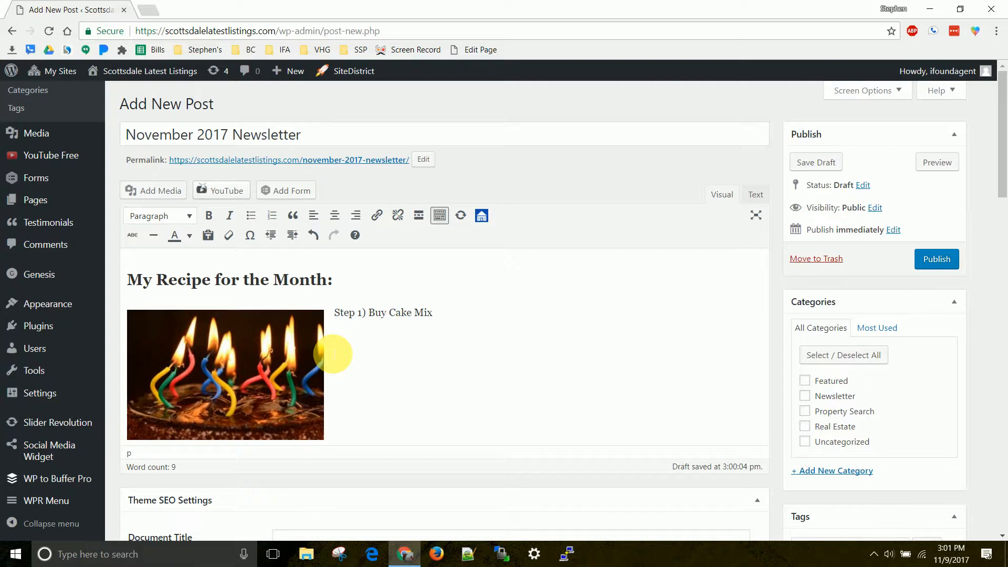
Add the line "Hot Home Search for November" below the image in the post body.
key("Return")
key("Return")
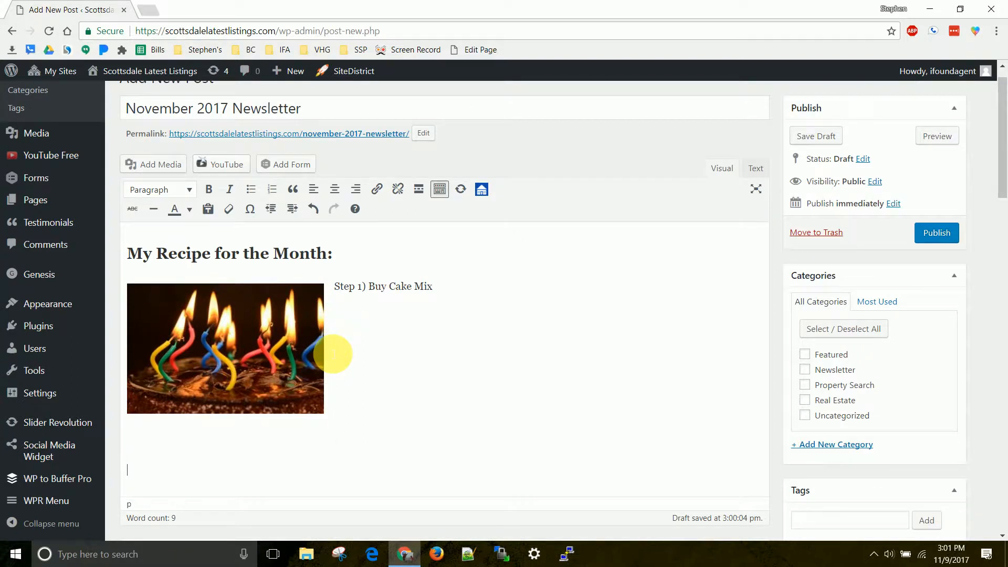
type("Hot Home Search for November")
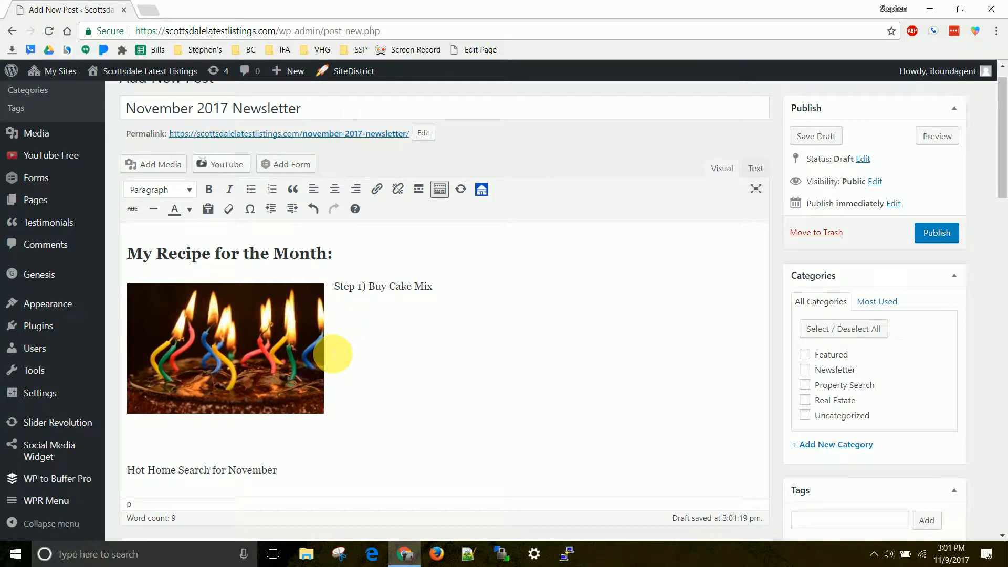
Format the line "Hot Home Search for November" as Heading 2.
key("shift+Home")
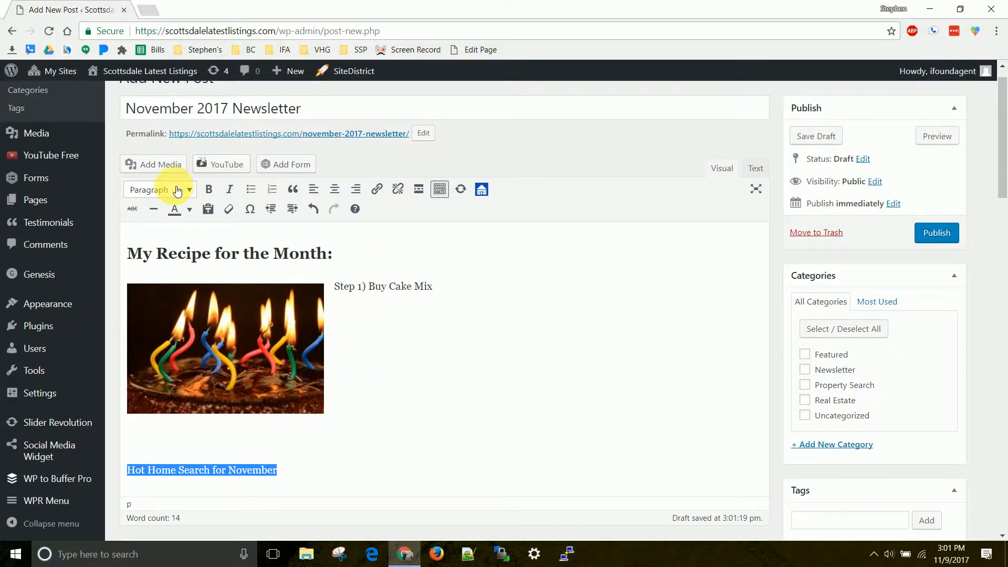
left_click(178, 191)
left_click(180, 270)
left_click(429, 498)
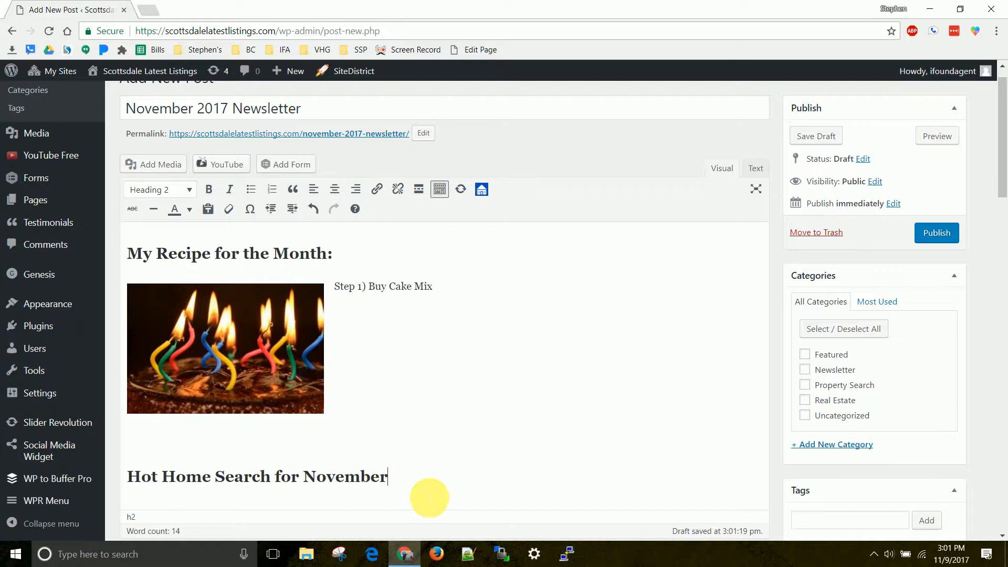
Open the Search Creator for a new paragraph below the home search heading and add the listing status Active as a criterion.
key("Return")
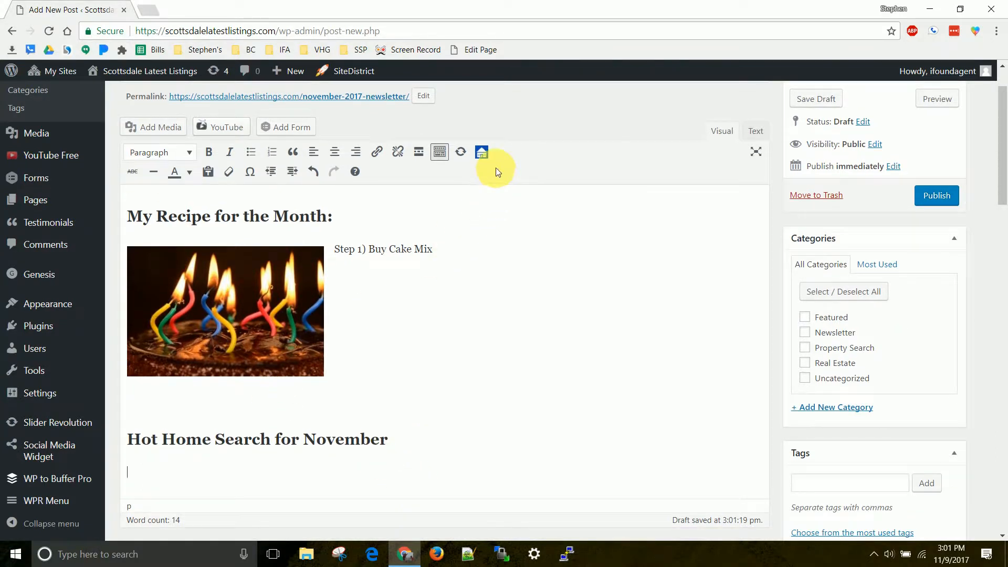
left_click(482, 153)
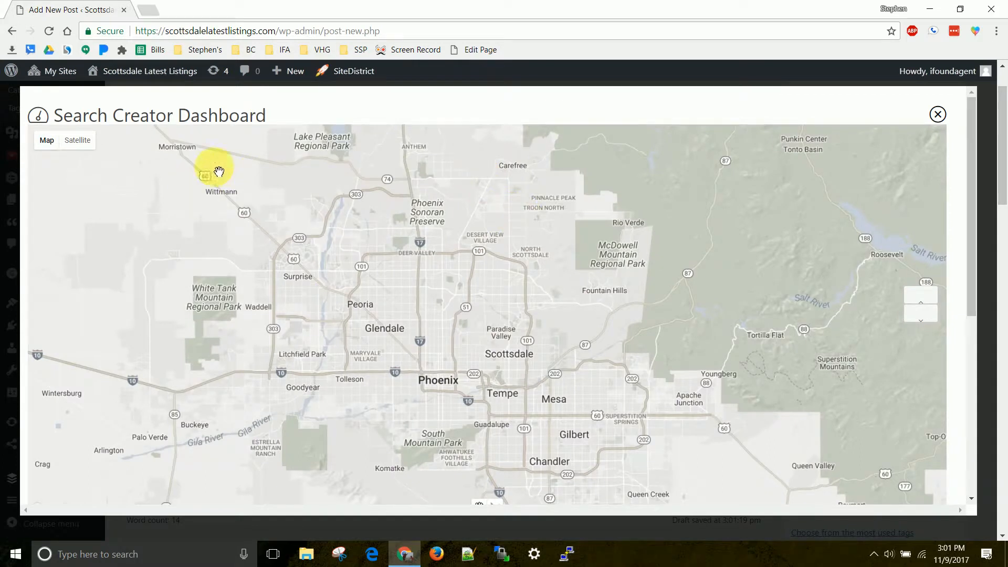
scroll(425, 317, "down", 6)
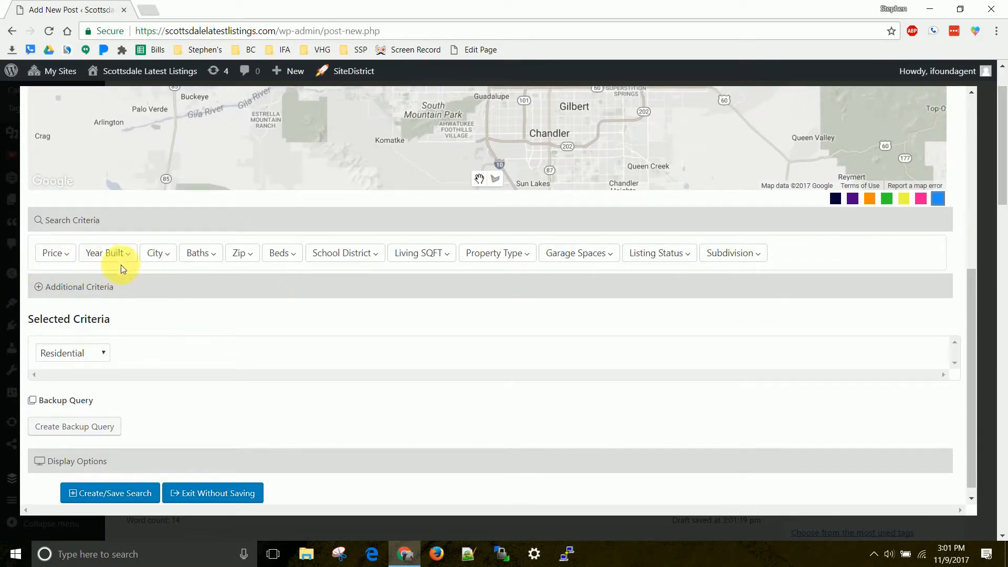
left_click(62, 286)
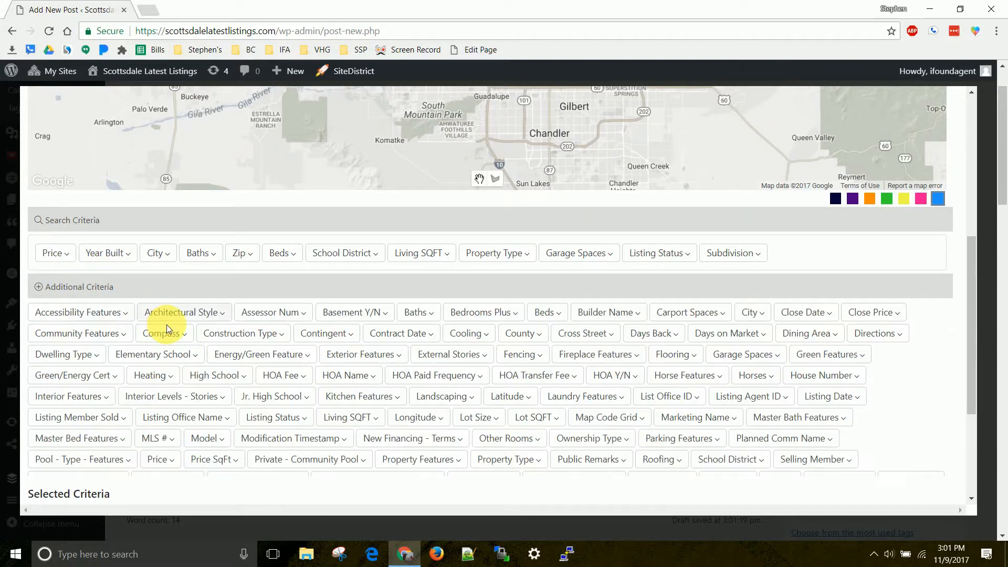
left_click(674, 257)
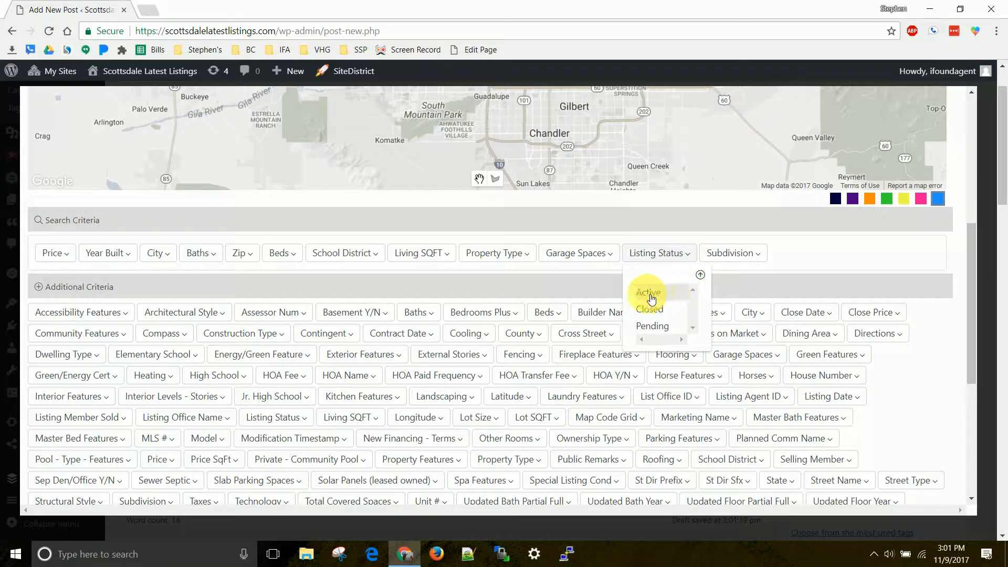
left_click(63, 289)
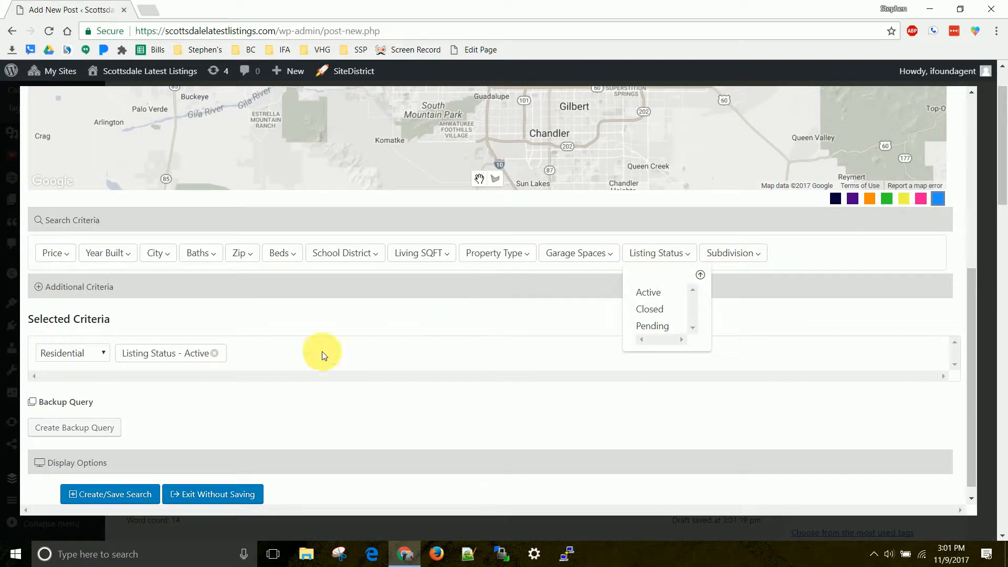
Save the Active listings search and embed it in the post below the home search heading.
left_click(126, 496)
scroll(270, 450, "down", 3)
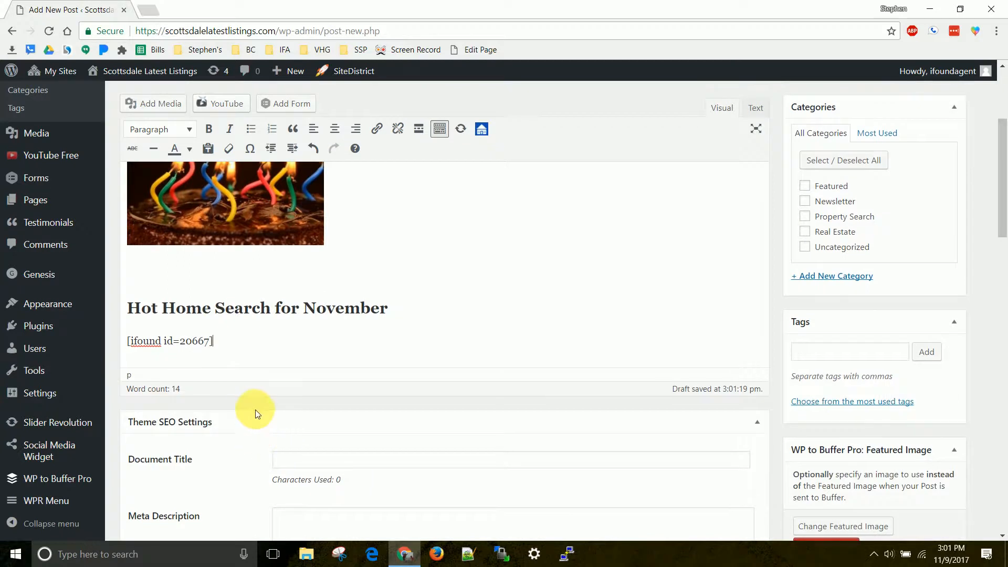
scroll(594, 367, "up", 4)
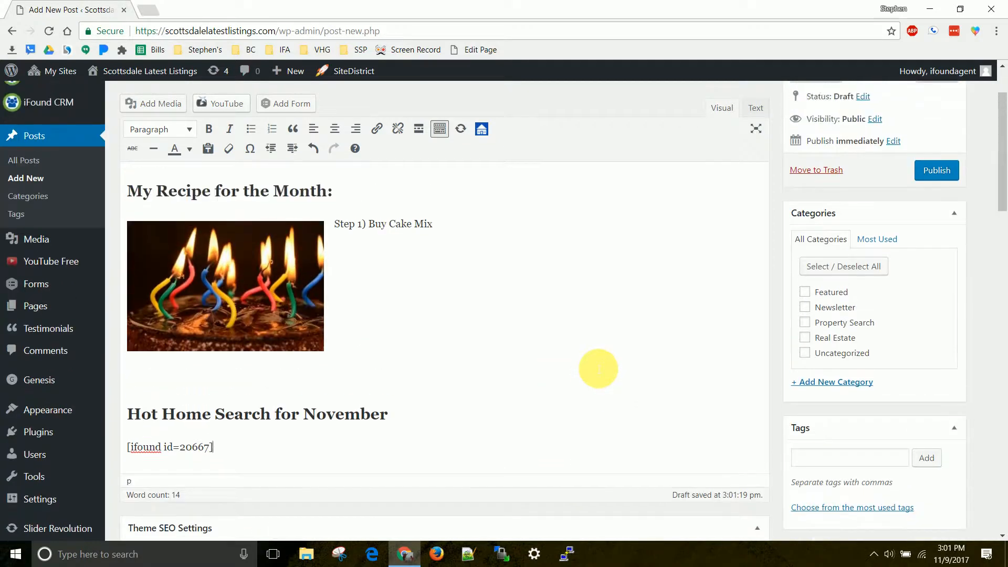
scroll(648, 215, "down", 3)
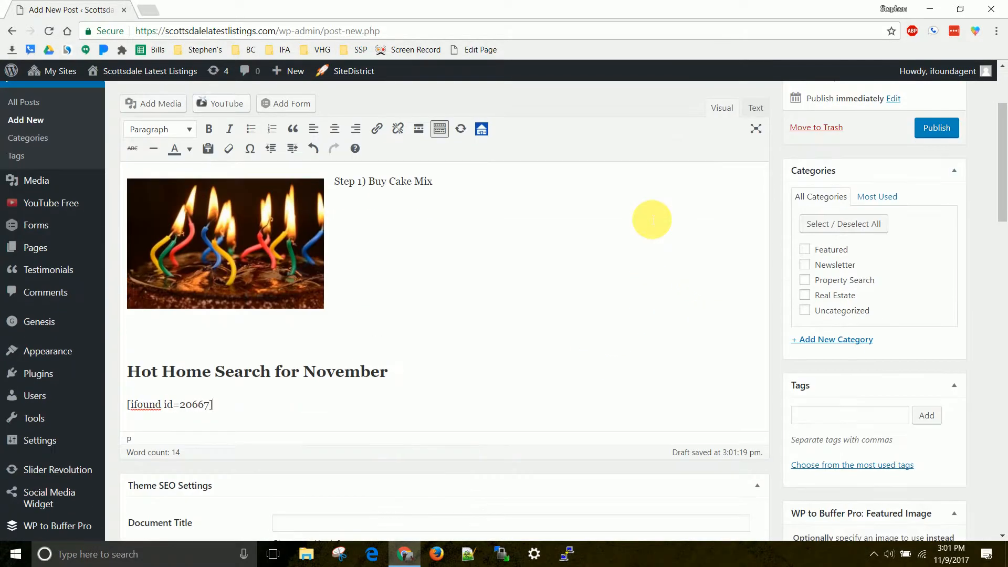
scroll(641, 262, "down", 1)
scroll(640, 273, "up", 3)
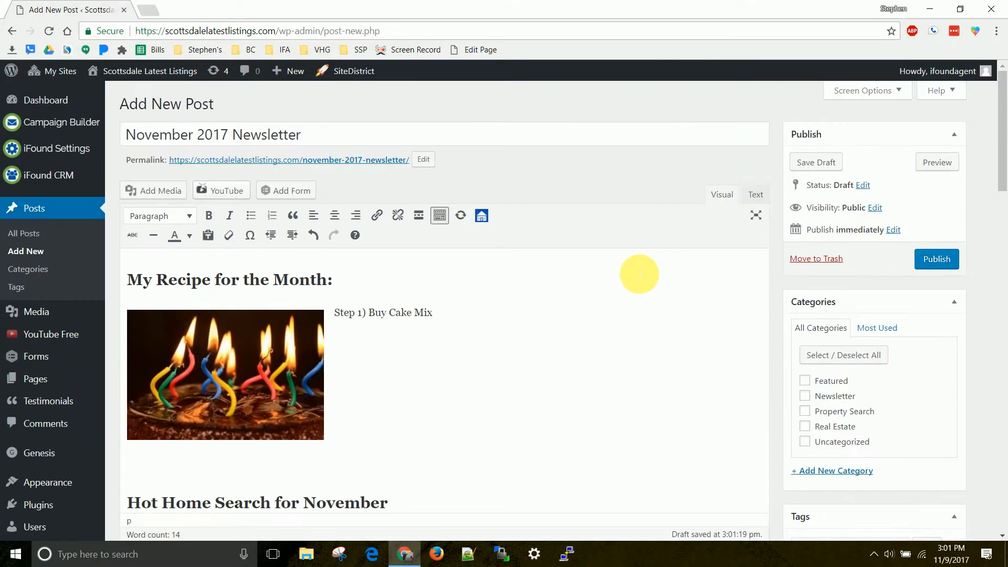
scroll(640, 273, "down", 2)
scroll(639, 278, "down", 2)
scroll(664, 265, "up", 4)
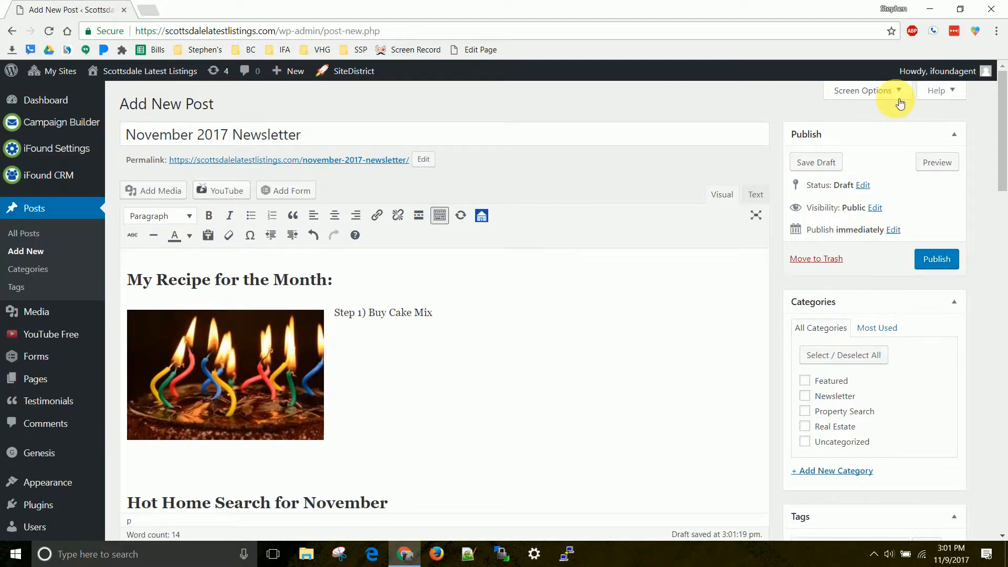
Hide the WP to Buffer Pro: Featured Image box and set the birthday candles picture as the post's featured image.
left_click(895, 90)
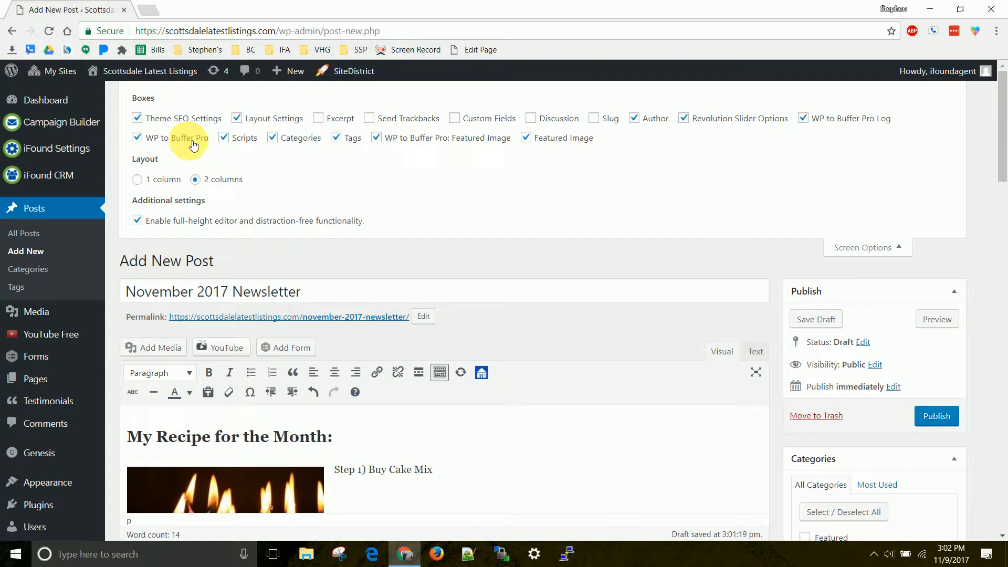
left_click(872, 246)
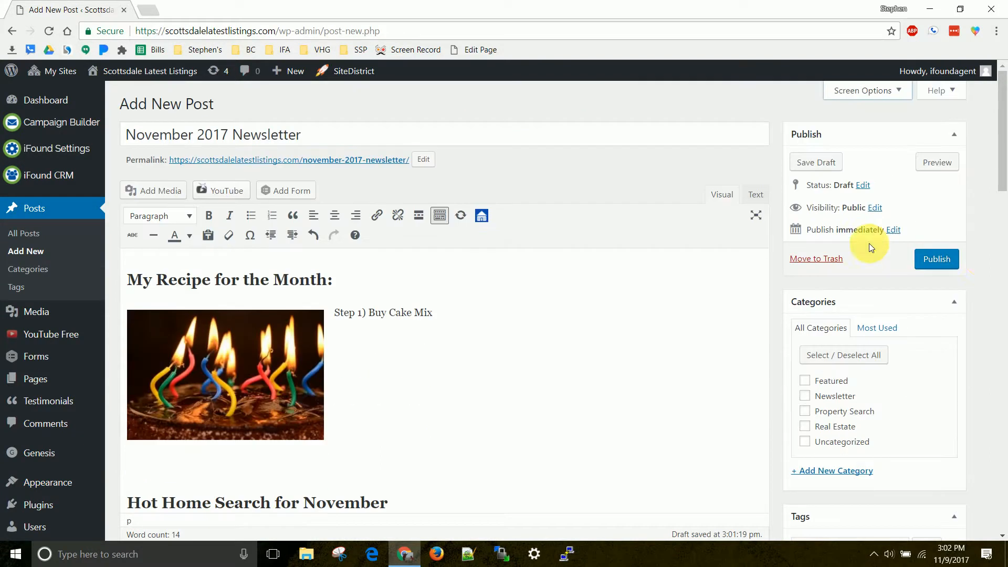
scroll(982, 261, "down", 6)
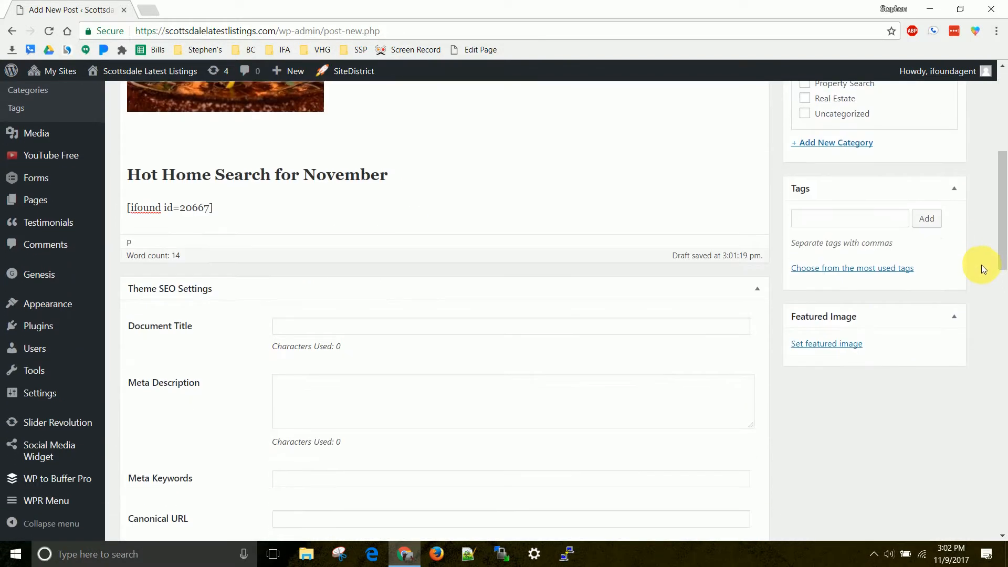
left_click(845, 346)
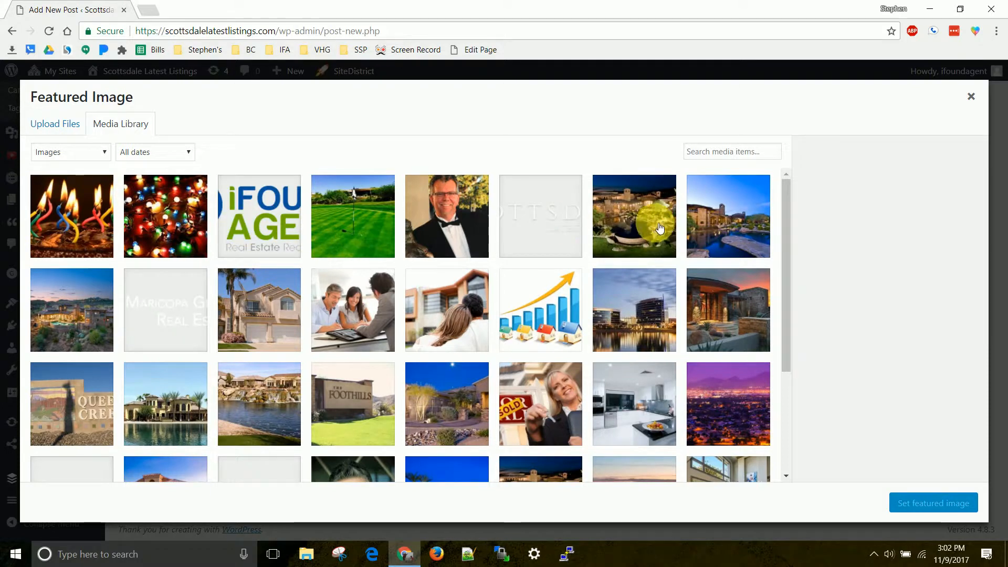
left_click(57, 219)
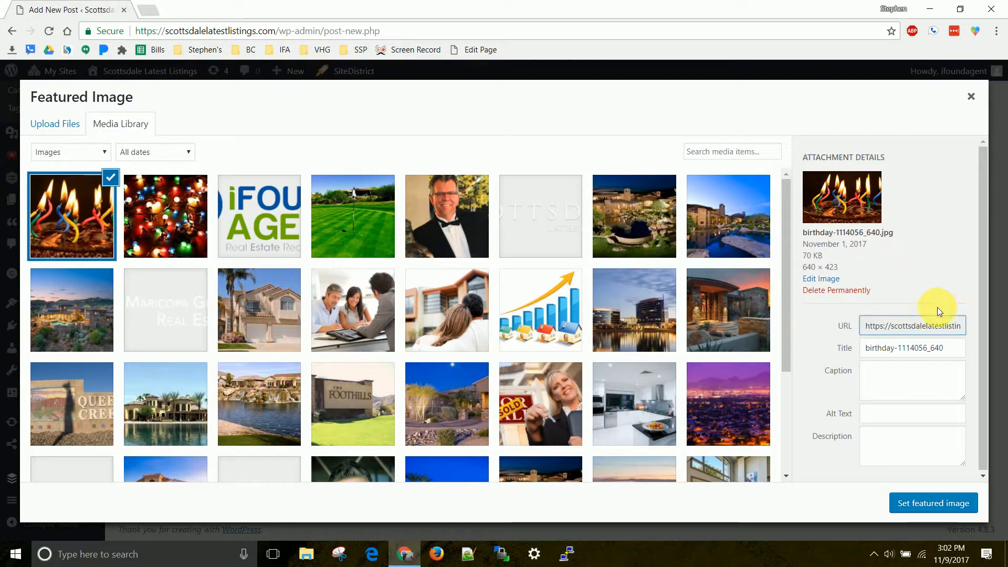
left_click(959, 504)
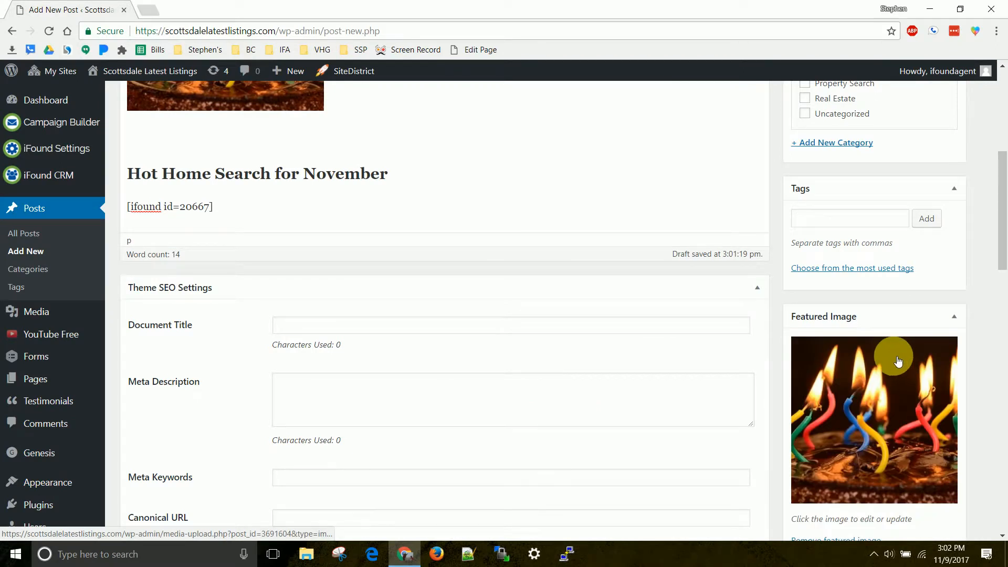
Assign the post to the Newsletter category and publish it.
scroll(891, 365, "up", 1)
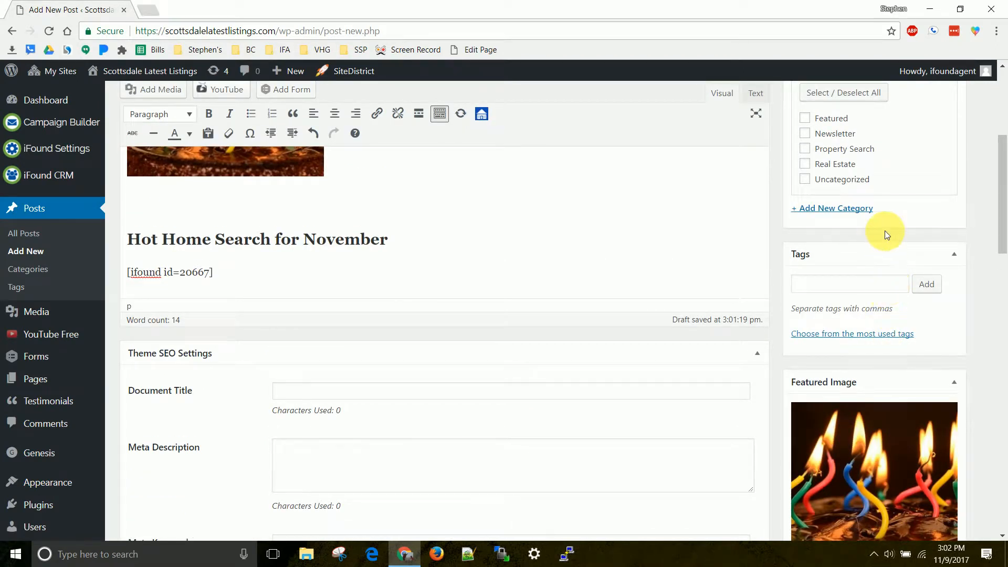
scroll(875, 208, "up", 2)
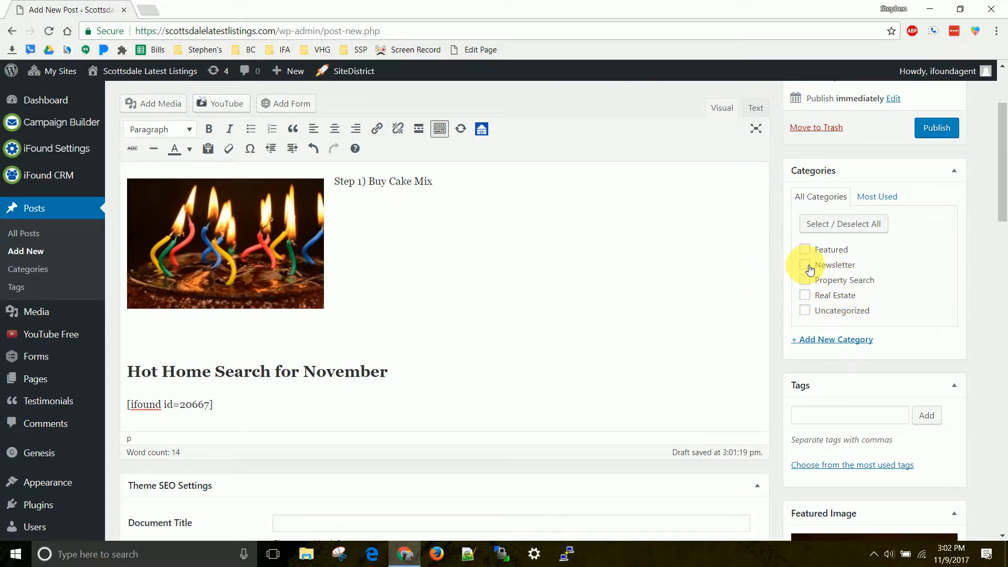
left_click(806, 266)
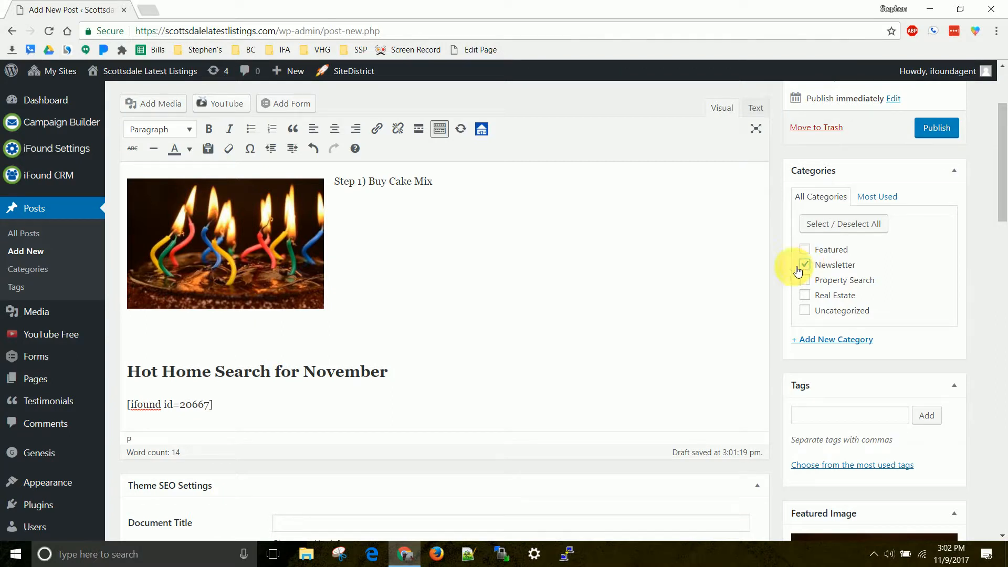
scroll(693, 270, "up", 3)
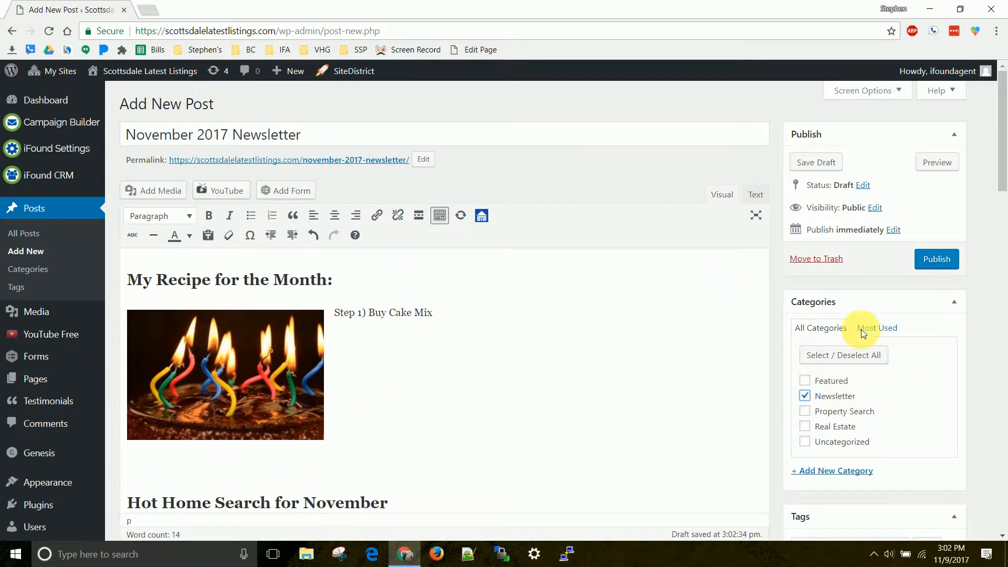
left_click(940, 260)
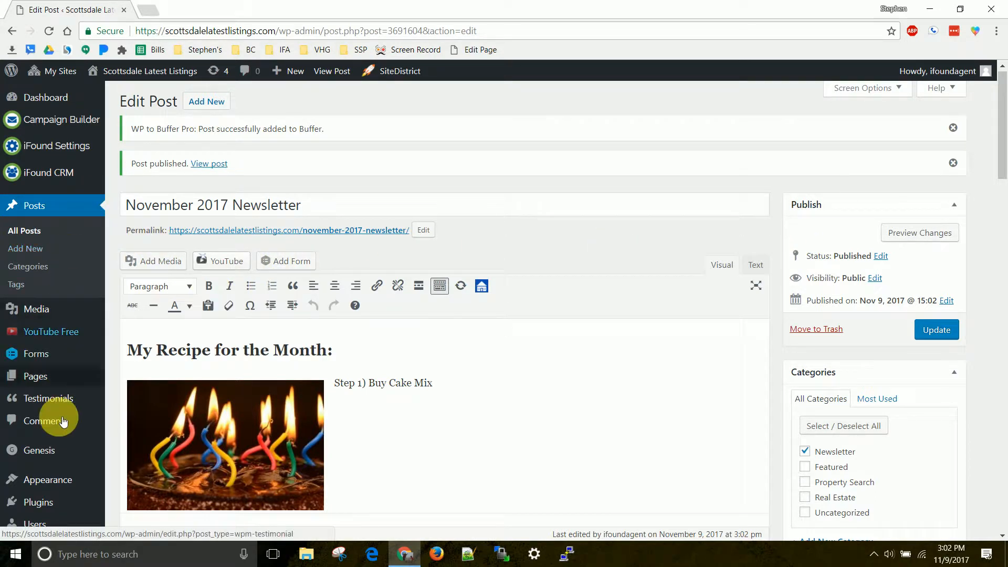
Open the site's Main Menu (Header Menu) for editing in the menu settings.
mouse_move(58, 479)
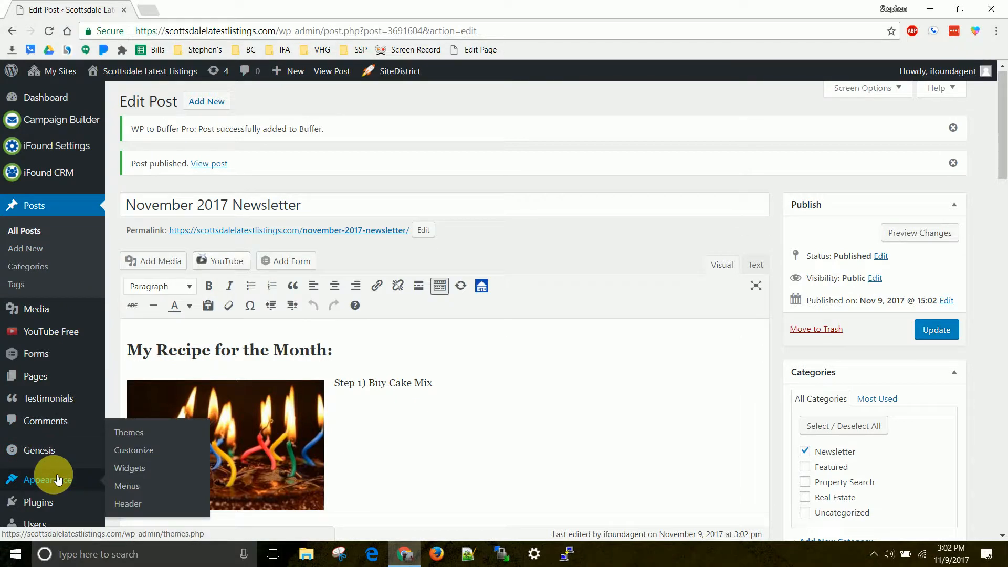
left_click(125, 487)
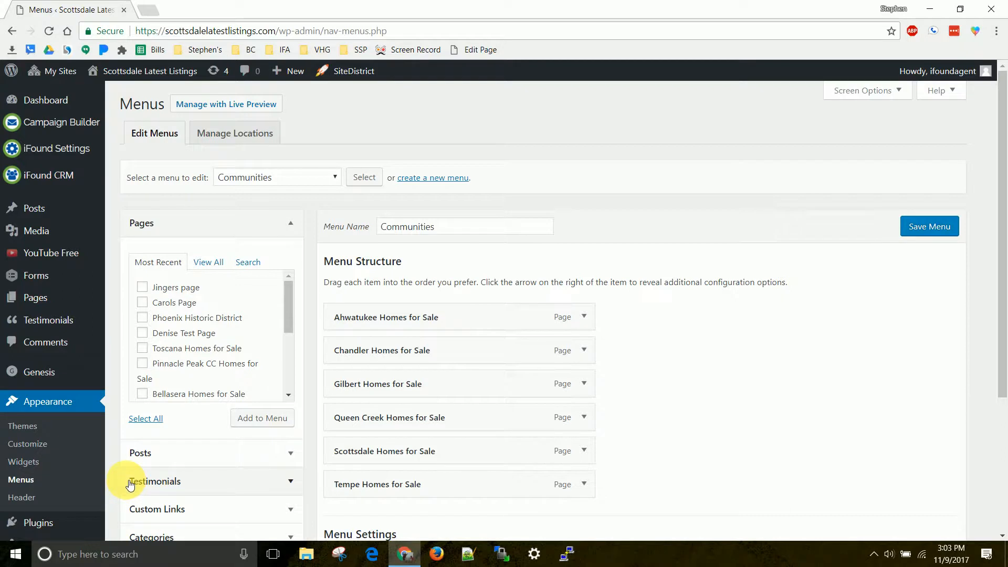
left_click(301, 181)
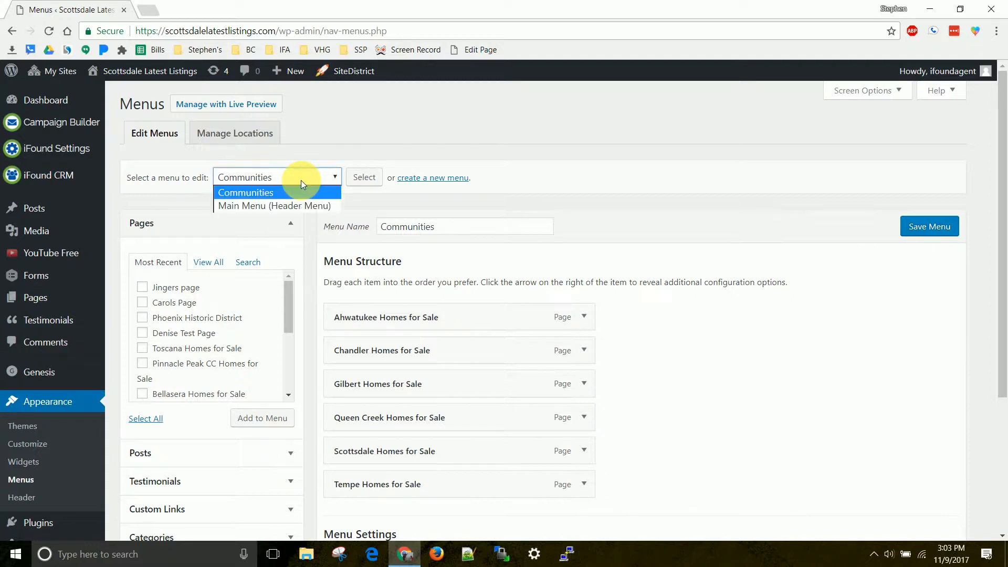
left_click(260, 205)
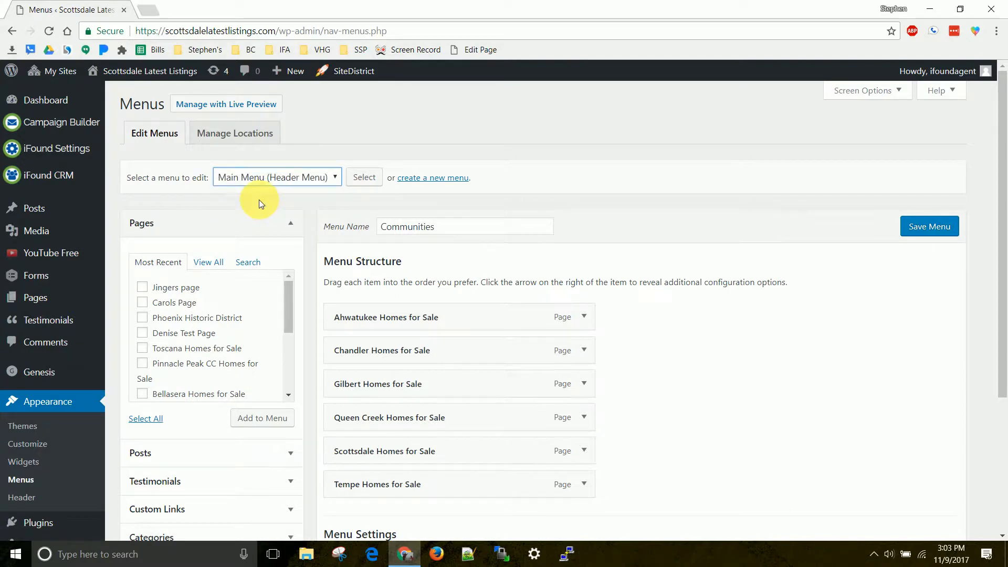
left_click(362, 178)
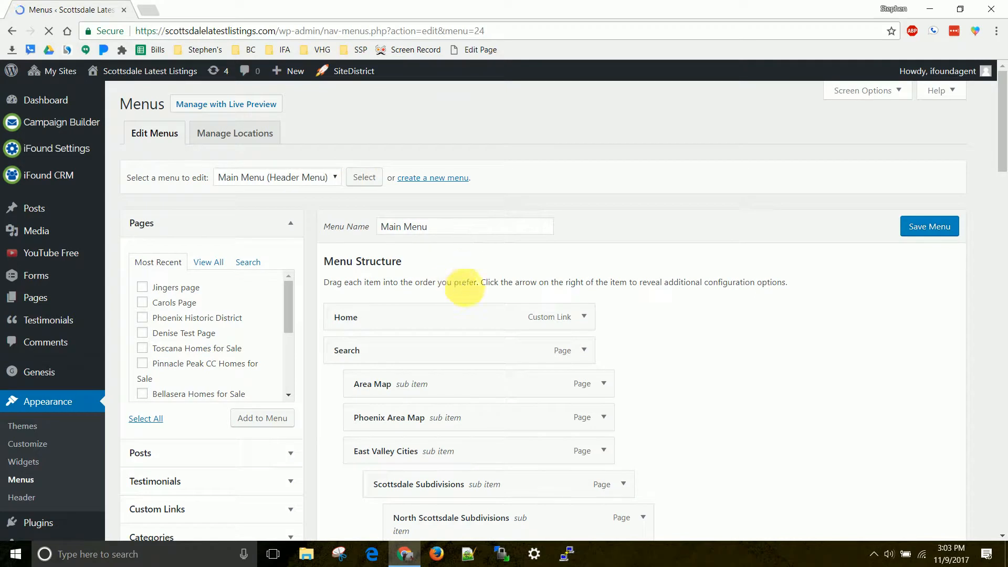
Add the Newsletter category to the Main Menu as a new item.
left_click(200, 235)
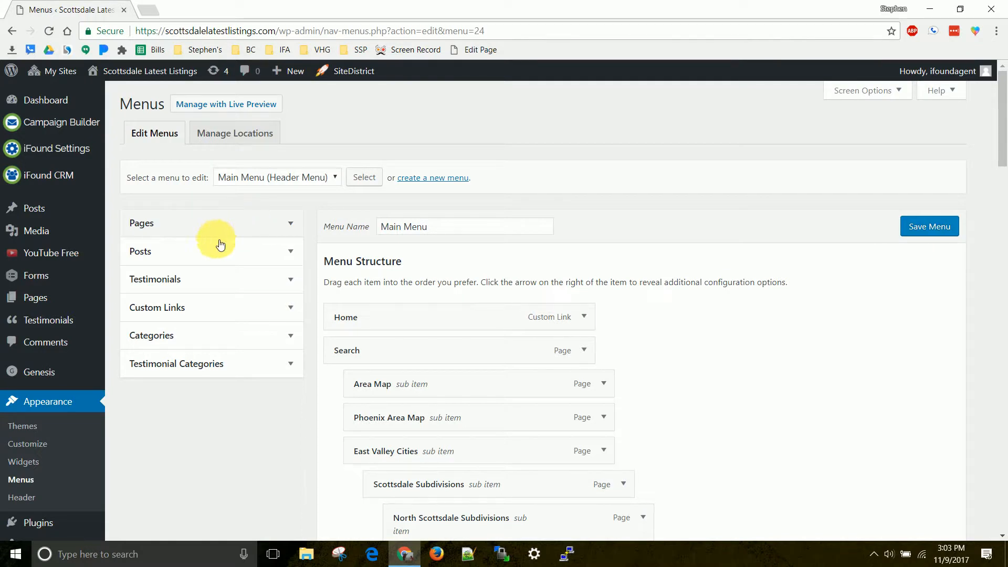
left_click(188, 341)
scroll(188, 340, "down", 1)
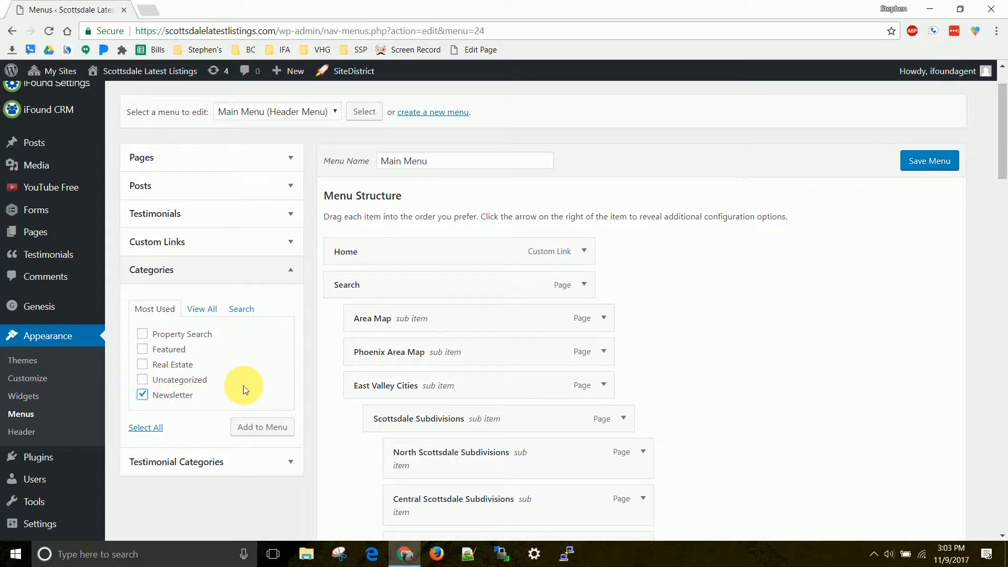
scroll(244, 387, "down", 2)
left_click(266, 297)
Move the Newsletter item from the end of the menu to the first sub item under Blog.
scroll(519, 328, "down", 2)
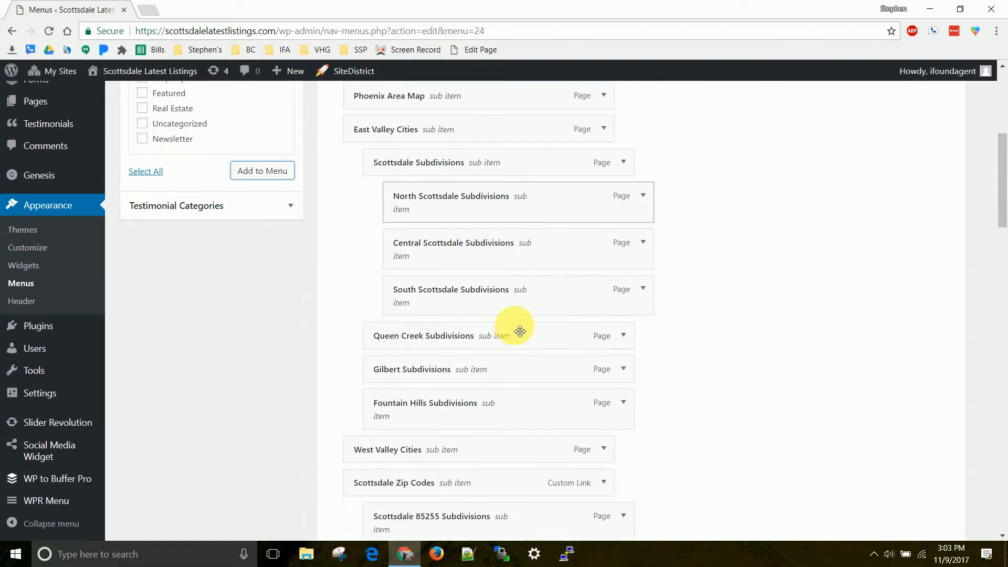
scroll(449, 247, "down", 15)
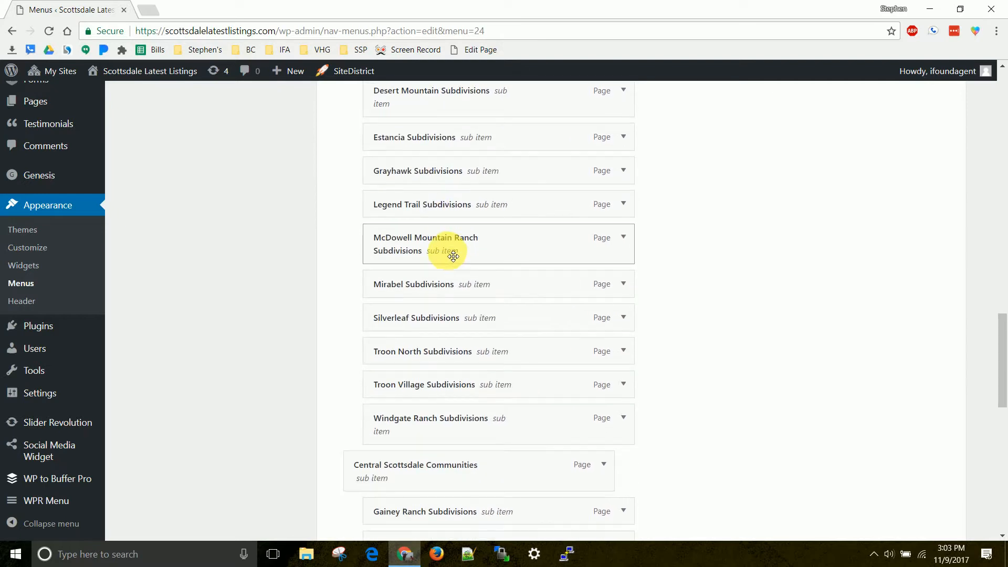
scroll(451, 256, "down", 10)
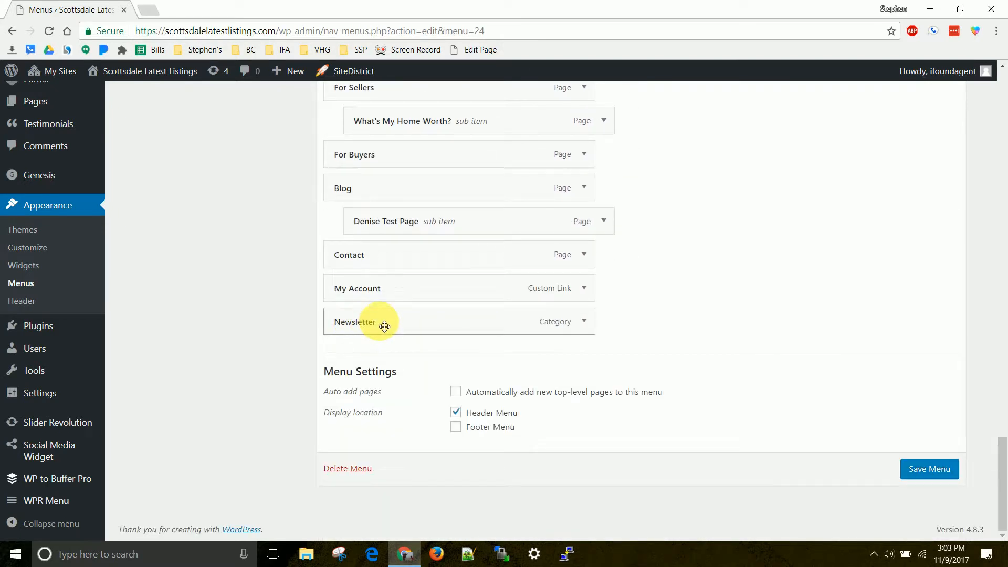
left_click_drag(385, 325, 405, 262)
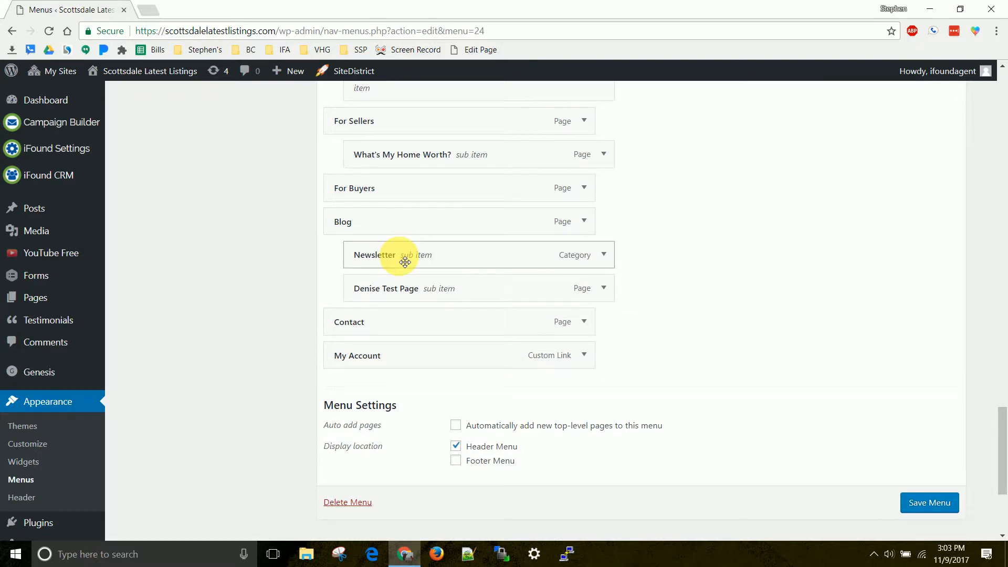
Remove the test page sub item below Newsletter under Blog and save the Main Menu.
left_click(606, 289)
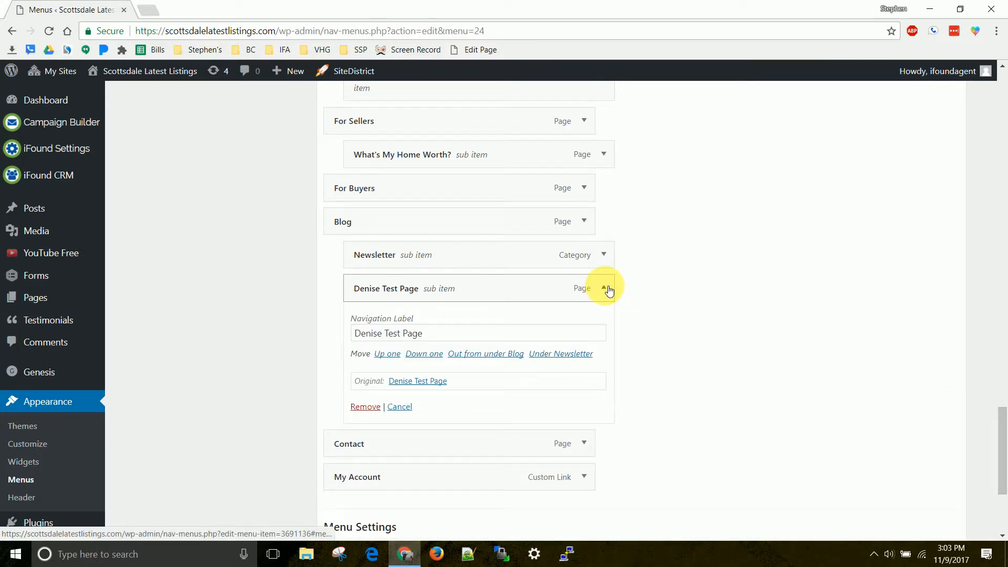
left_click(366, 407)
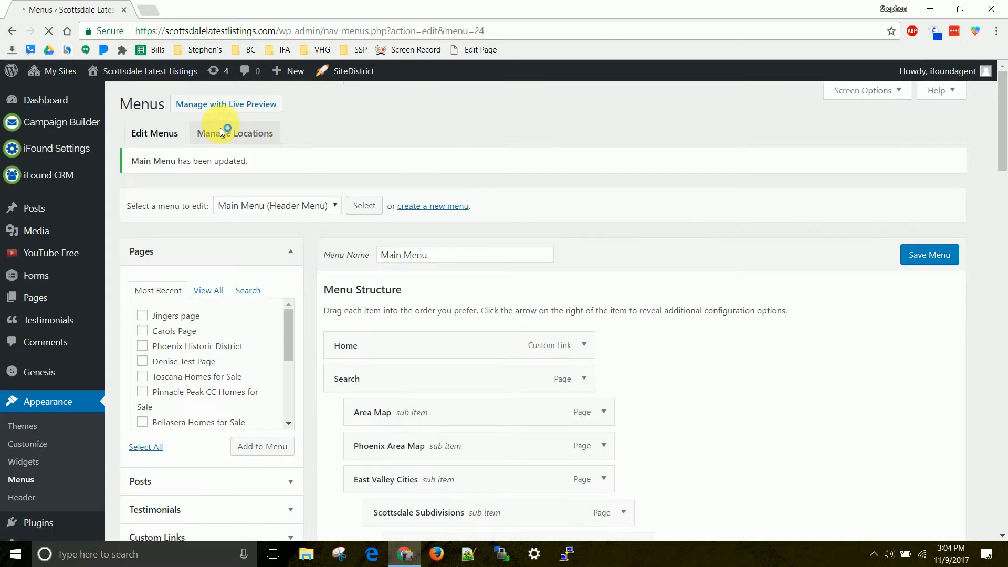
Open the live Scottsdale Latest Listings site in a new browser tab and reduce the page zoom to 90%.
mouse_move(170, 76)
right_click(127, 98)
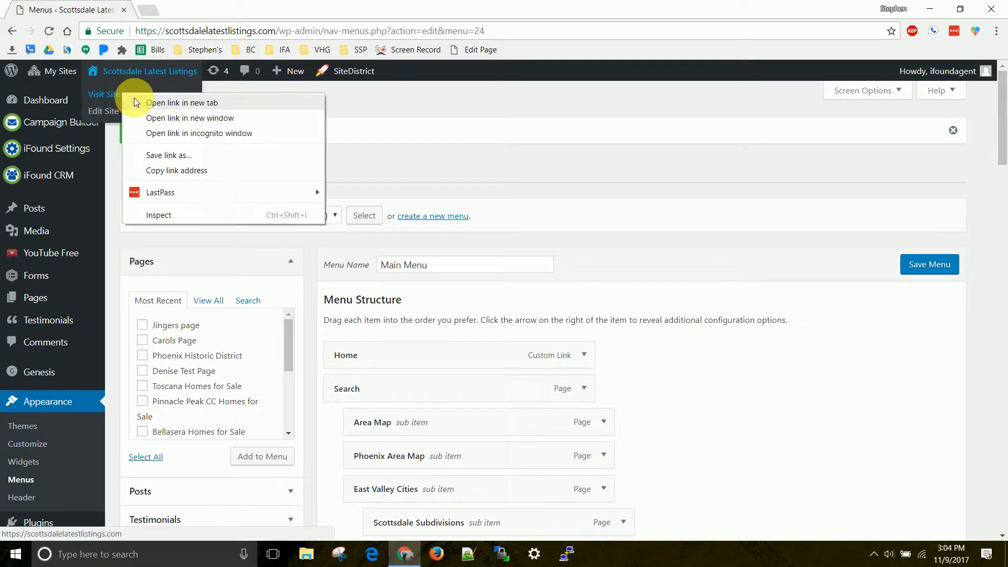
left_click(147, 103)
left_click(238, 16)
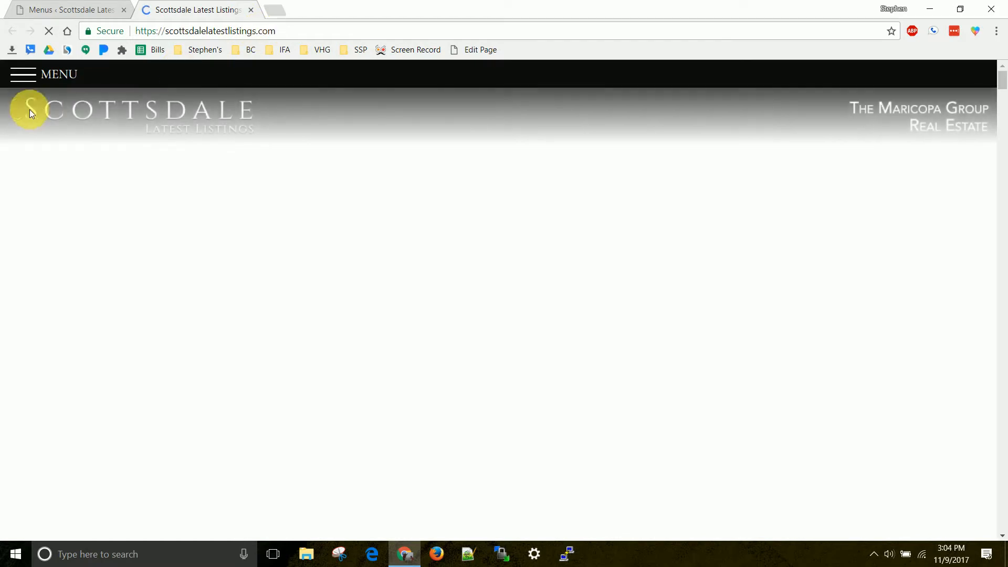
key("ctrl+minus")
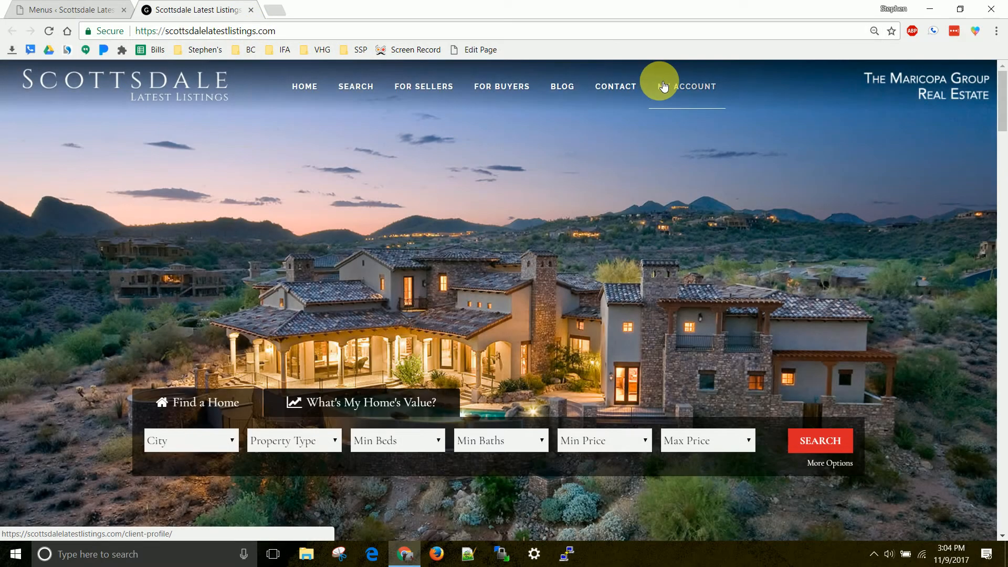
Open the Newsletter page under Blog on the live site and look through the published post.
mouse_move(559, 91)
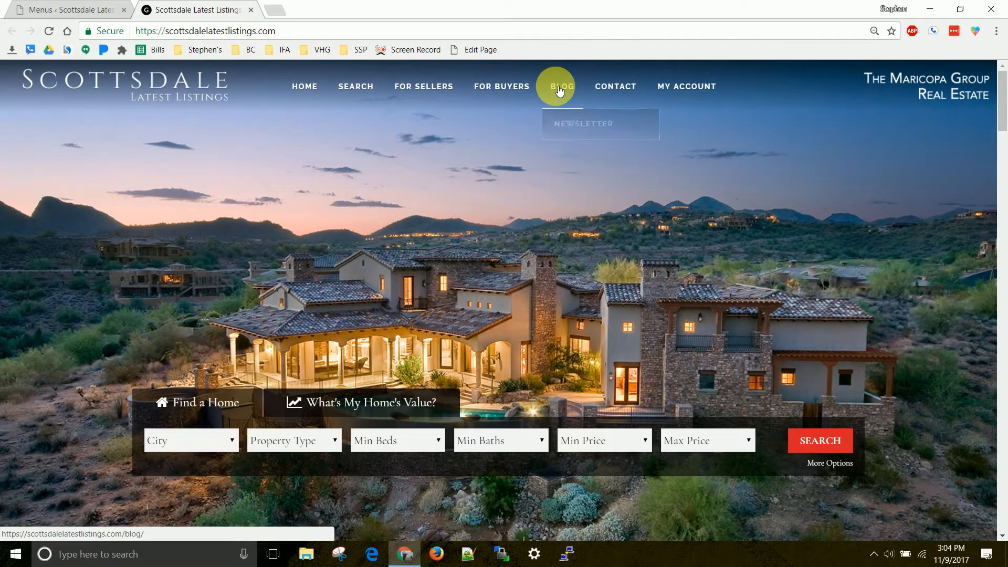
left_click(578, 123)
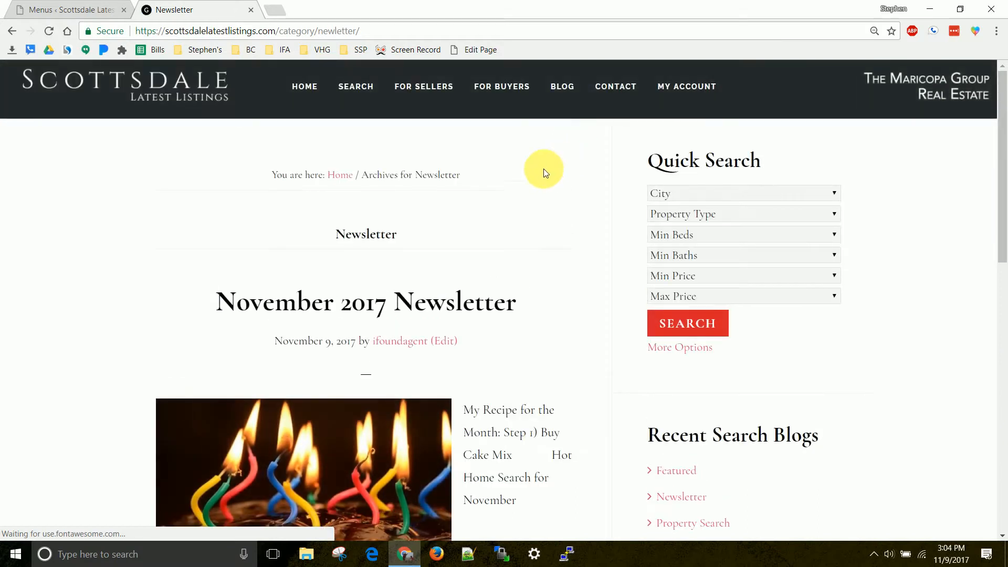
scroll(545, 173, "down", 3)
scroll(491, 210, "up", 3)
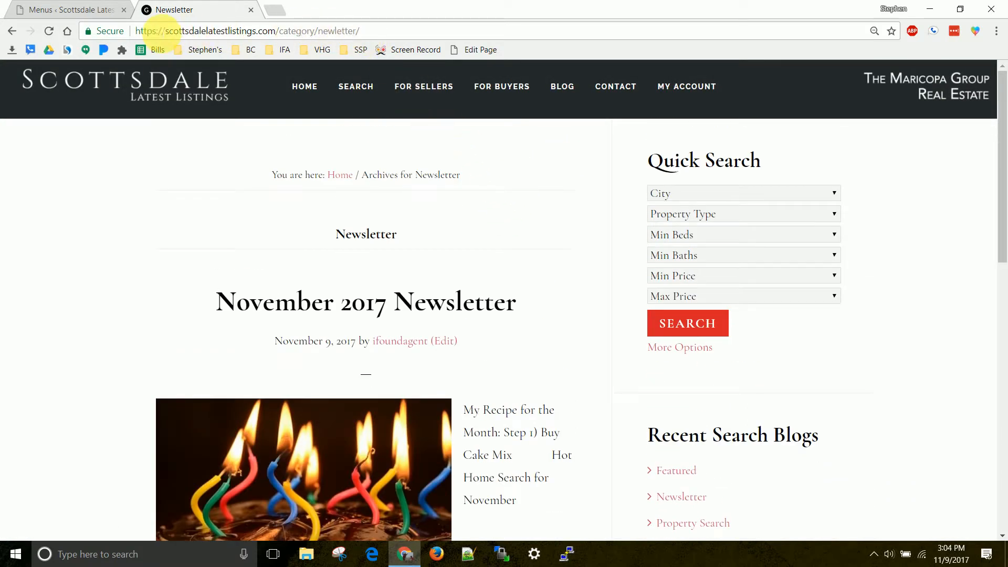
Review the live Newsletter category page and copy its web address.
scroll(282, 226, "up", 8)
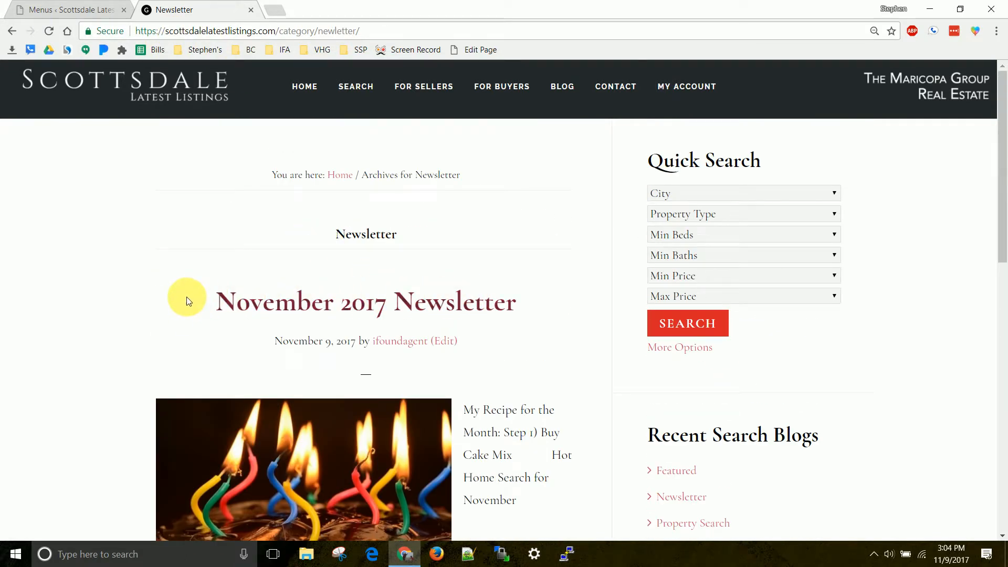
scroll(185, 293, "down", 1)
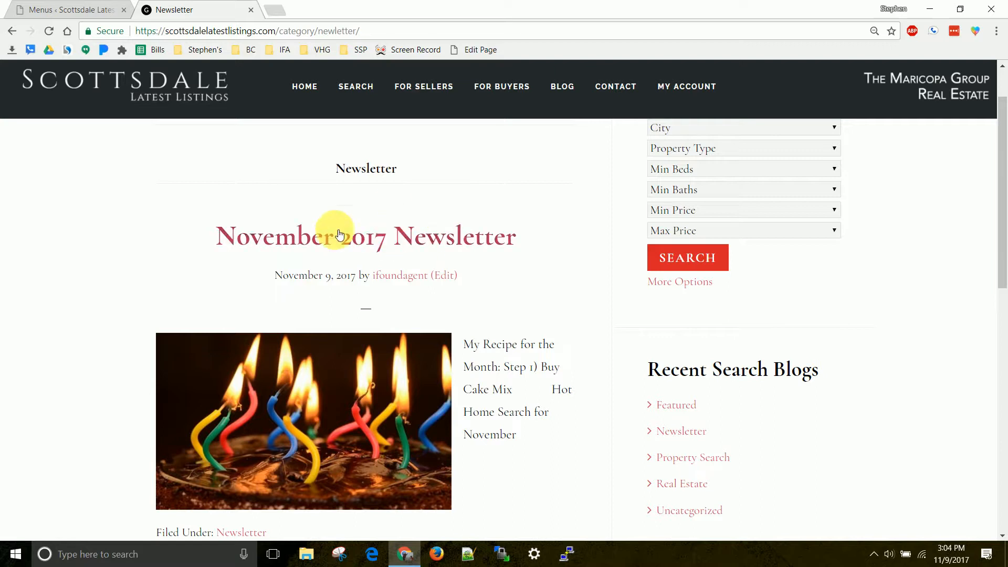
scroll(447, 345, "down", 3)
scroll(445, 349, "up", 4)
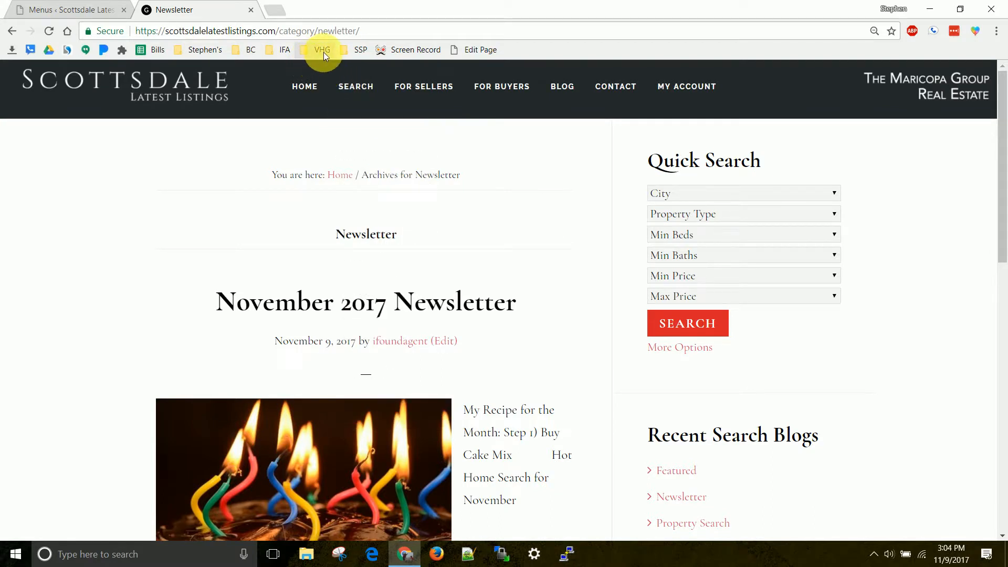
mouse_move(339, 86)
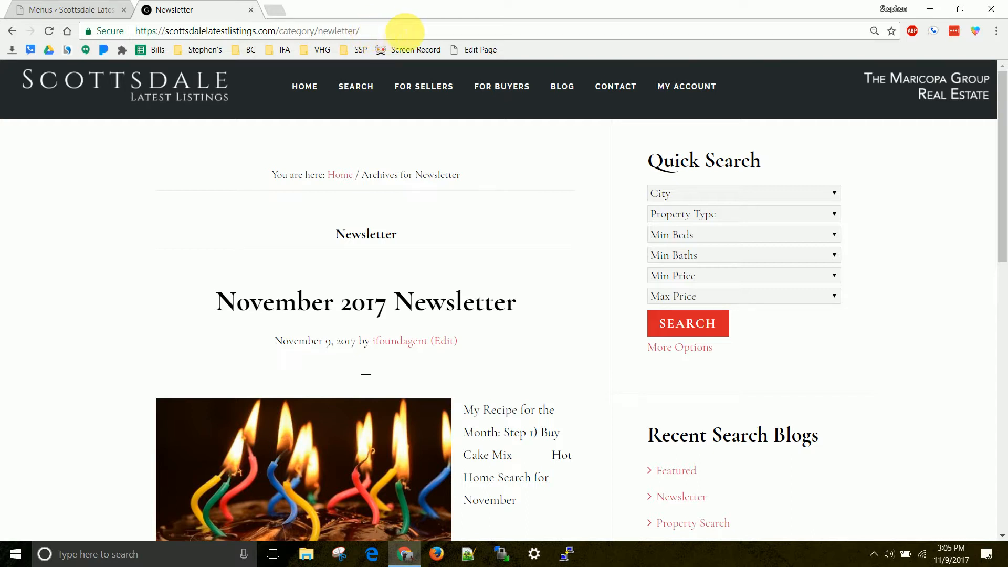
left_click_drag(419, 31, 138, 34)
key("ctrl+c")
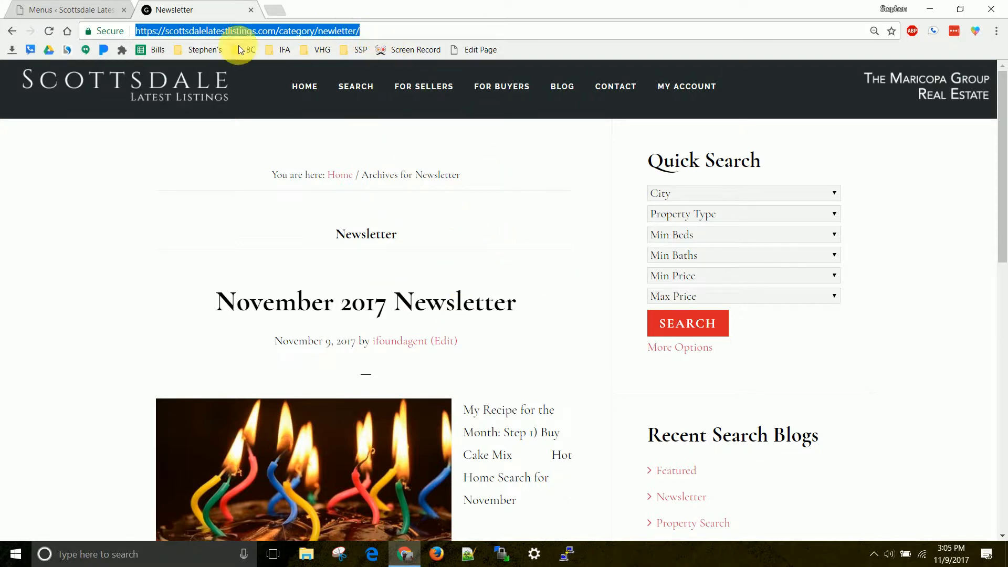
Create a new iFound CRM email template in the site admin and title it Newsletter Template.
left_click(95, 6)
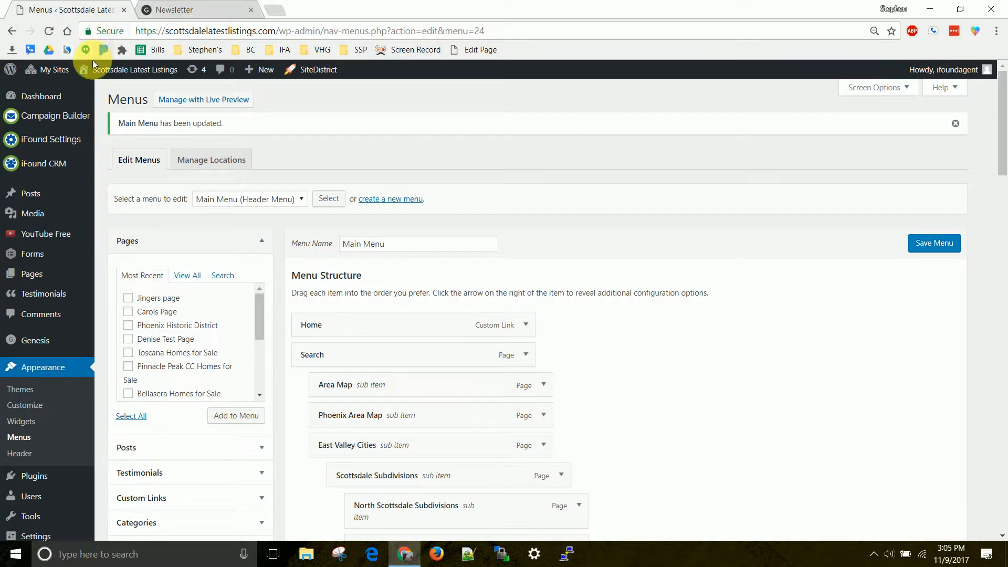
mouse_move(50, 173)
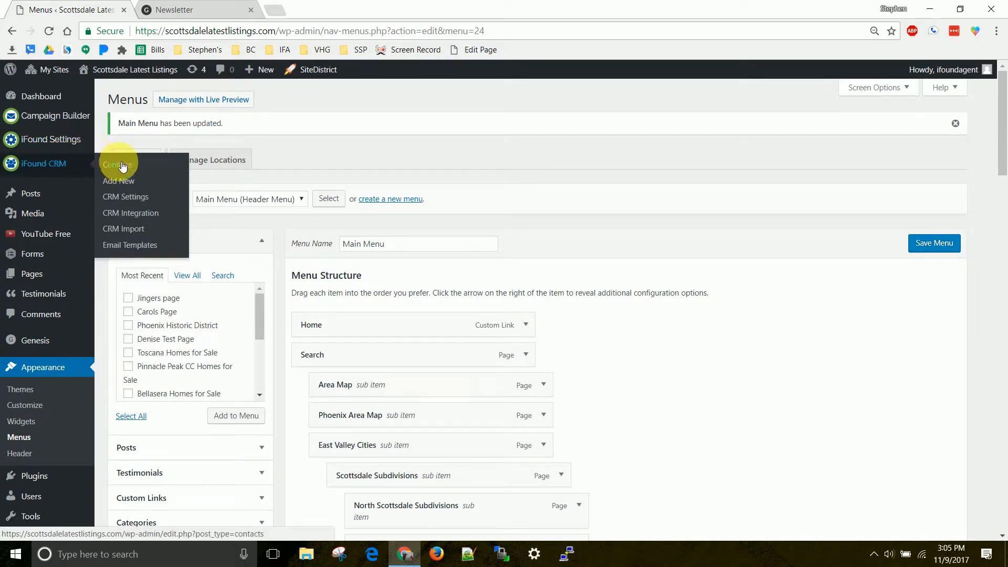
left_click(135, 247)
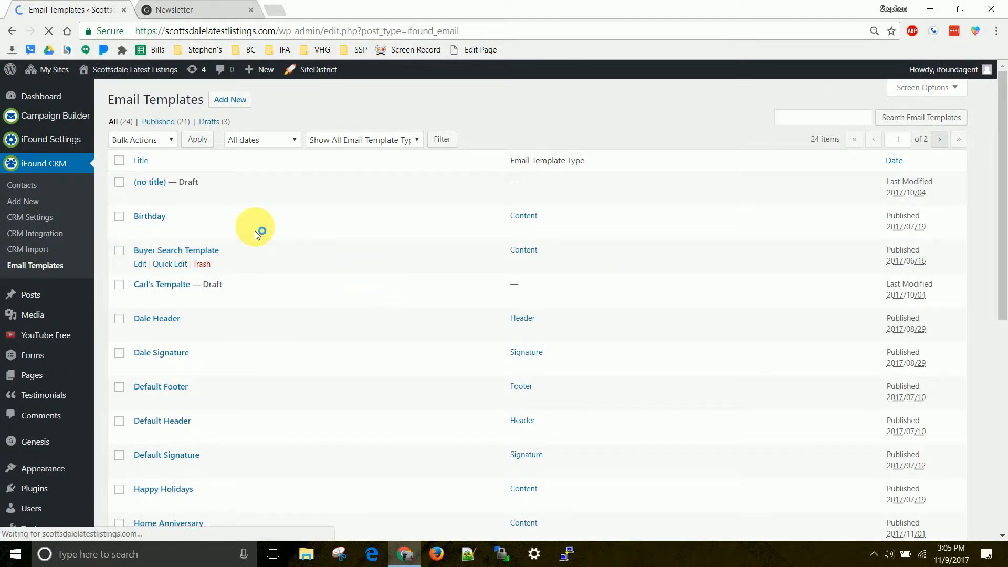
left_click(239, 103)
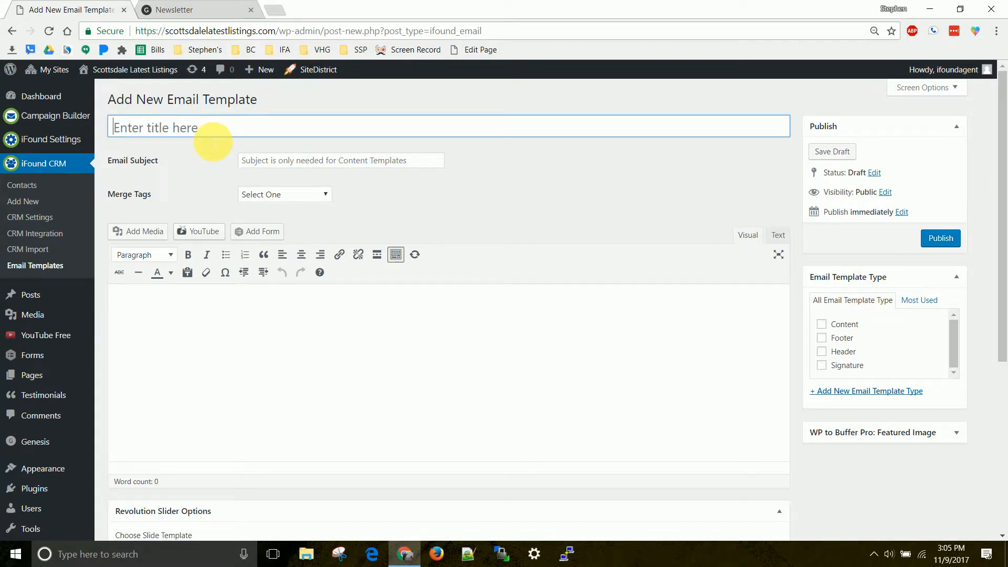
type("Newsletter Template")
Insert the ContactFirstName merge tag in the template body and copy it into the email subject.
left_click(291, 162)
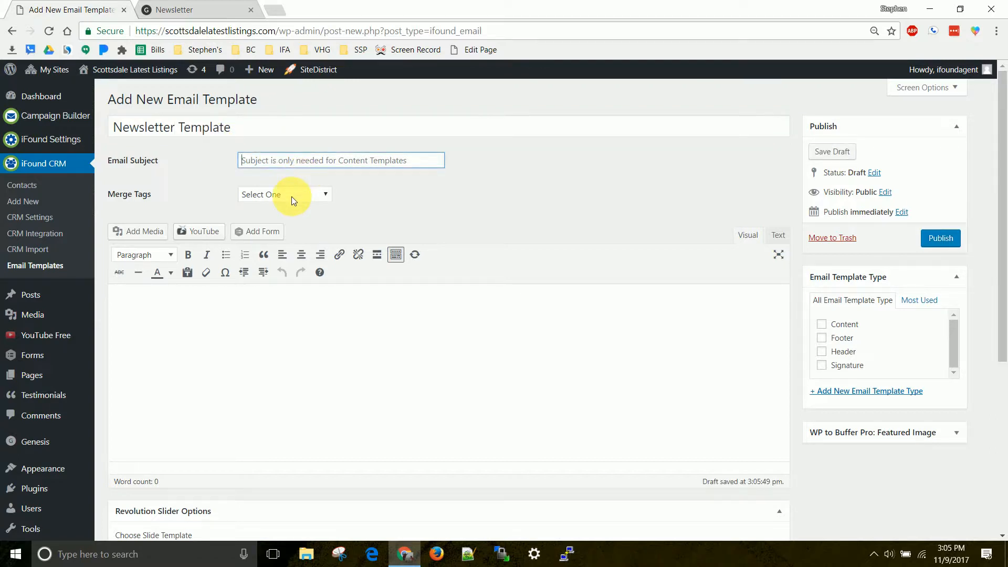
left_click(292, 197)
left_click(290, 219)
left_click_drag(199, 307, 259, 166)
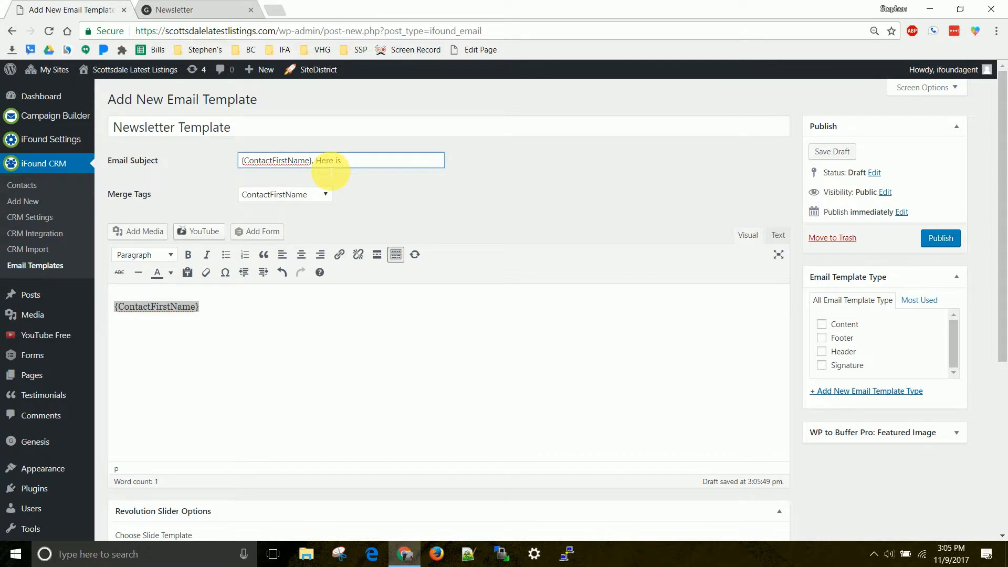
Continue the email subject after the merge tag with ", Here is a copy of your monthly".
type(", Here is a link to")
key("shift+Home")
key("ctrl+shift+Right")
key("ctrl+shift+Right")
key("ctrl+shift+Right")
key("ctrl+shift+Left")
key("ctrl+shift+Left")
type("A")
type("our monthly Nes")
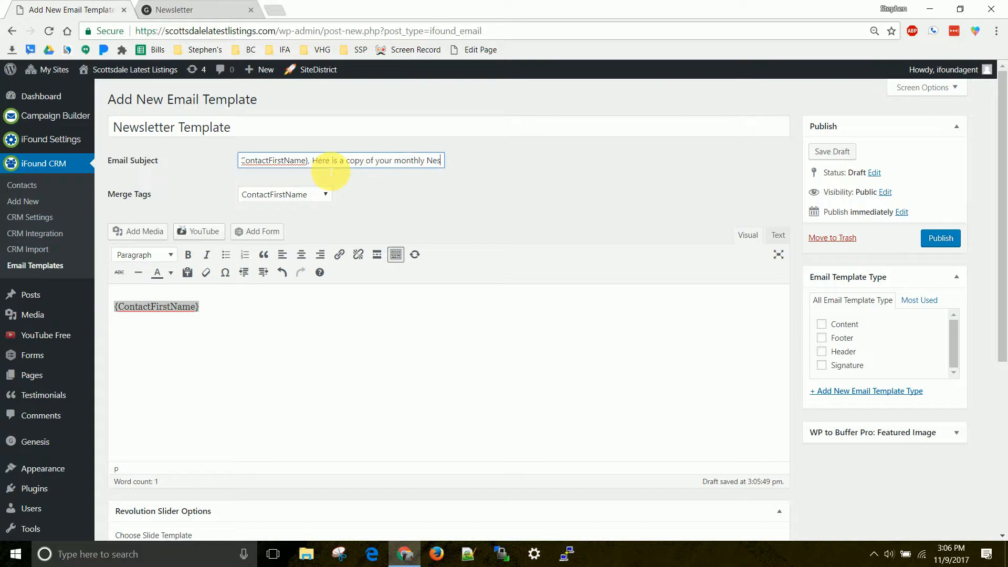
Change "Here" to lowercase in the email subject and end the subject with the word Newsletter.
key("Home")
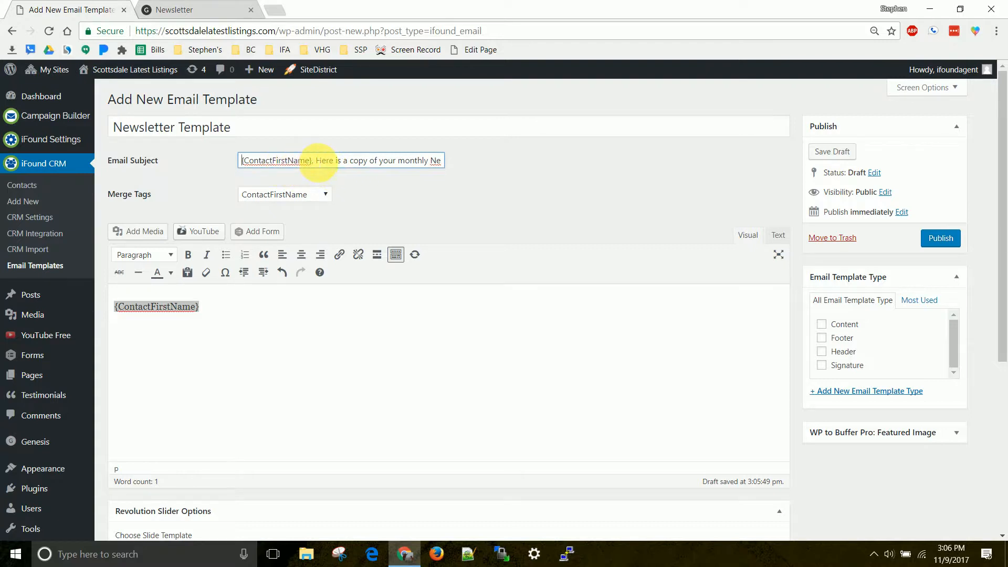
left_click_drag(312, 162, 228, 160)
left_click(265, 162)
type("h")
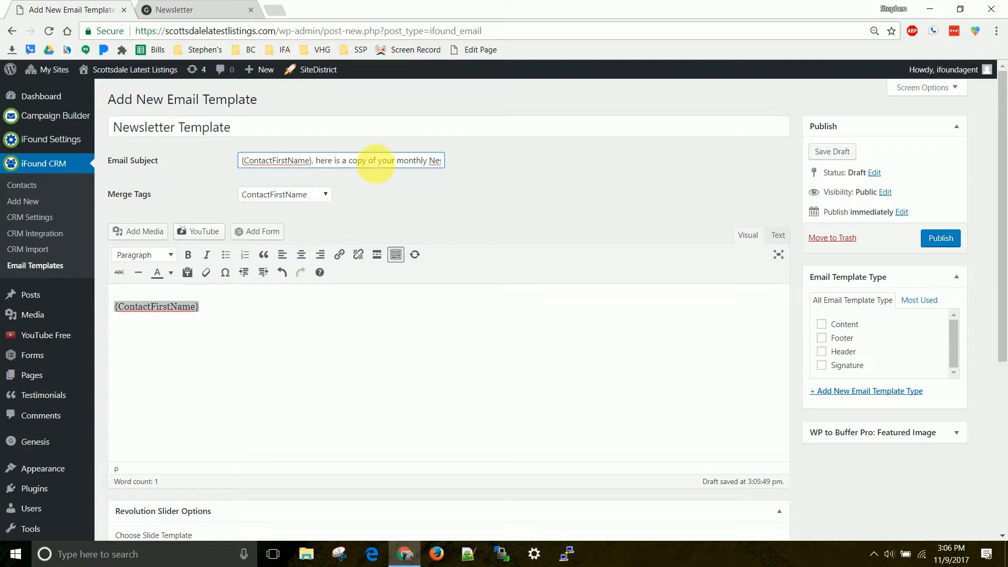
left_click_drag(371, 160, 453, 167)
left_click(448, 167)
key("BackSpace")
type("ws")
type("l")
type("etter")
Add a comma after the body's merge tag and write below "Here is a copy of your monthly Newsletter. Click the link below to see it now:".
left_click(289, 315)
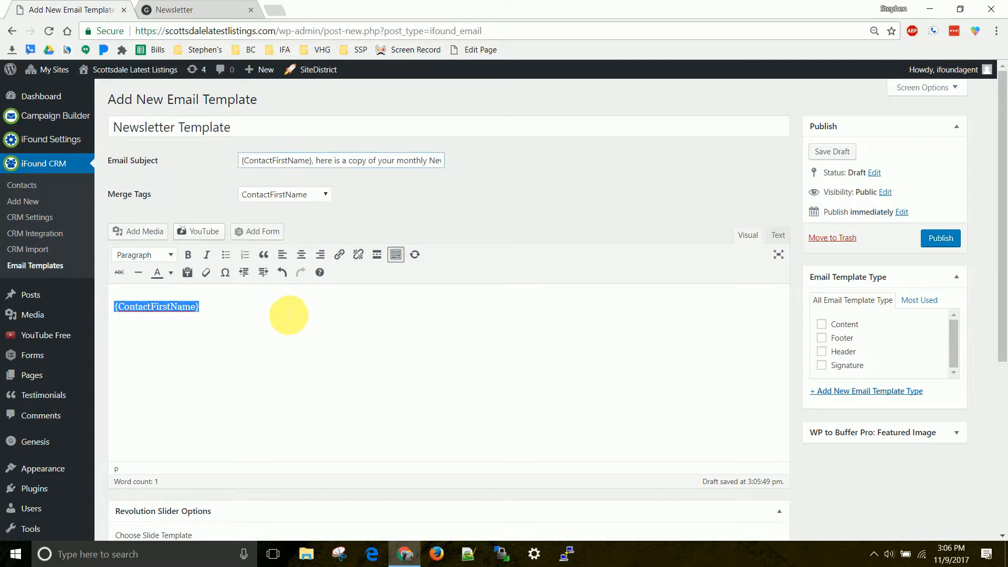
left_click(215, 307)
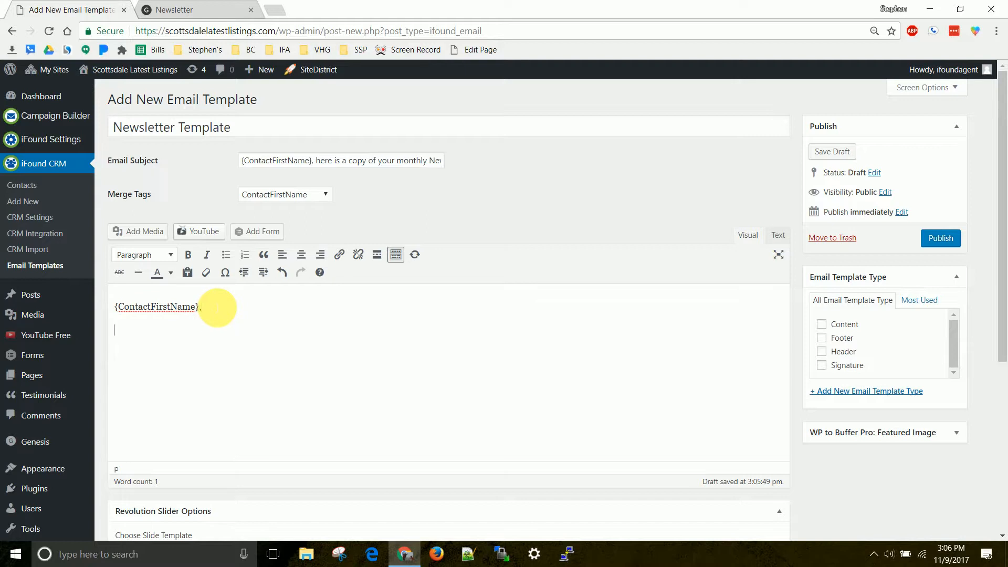
type("Here is a copy of your monthly Newsletter")
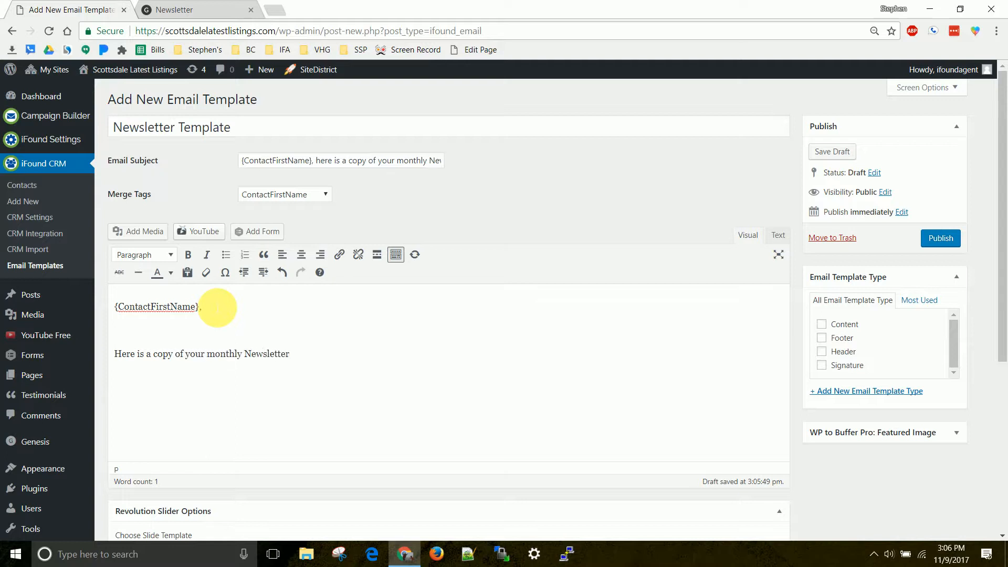
type(". Click the link below to see it now:")
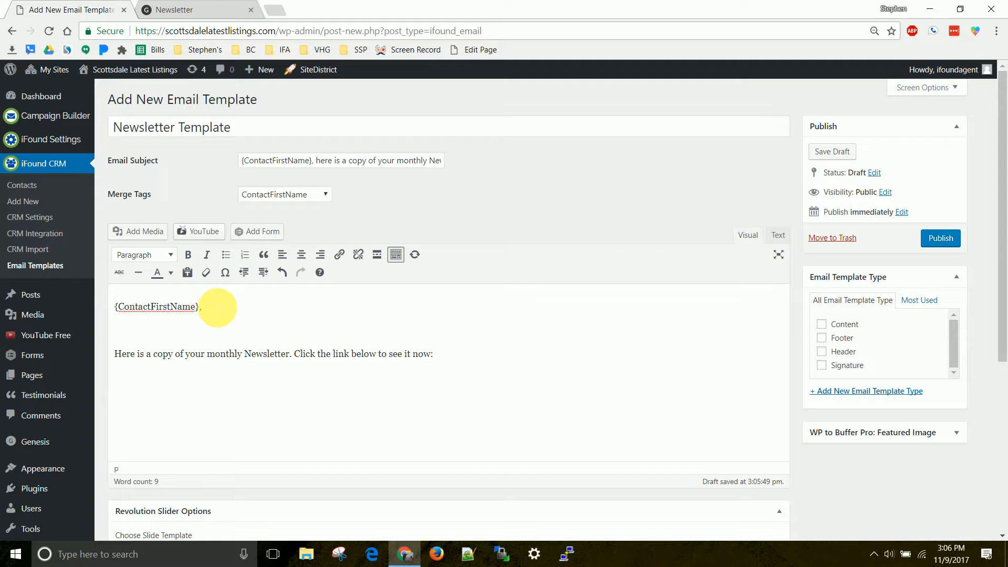
key("ctrl+v")
left_click_drag(351, 378, 122, 379)
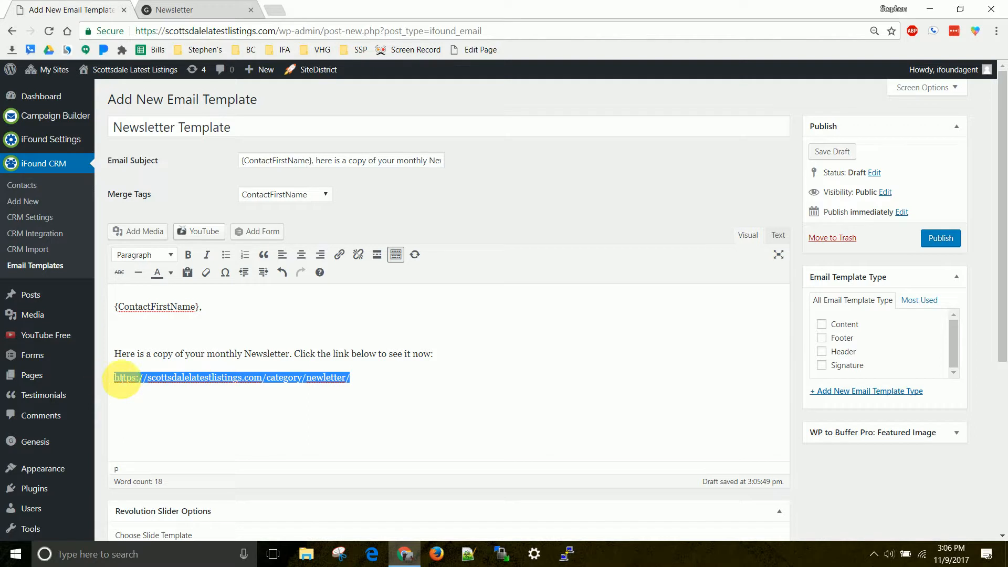
left_click(341, 258)
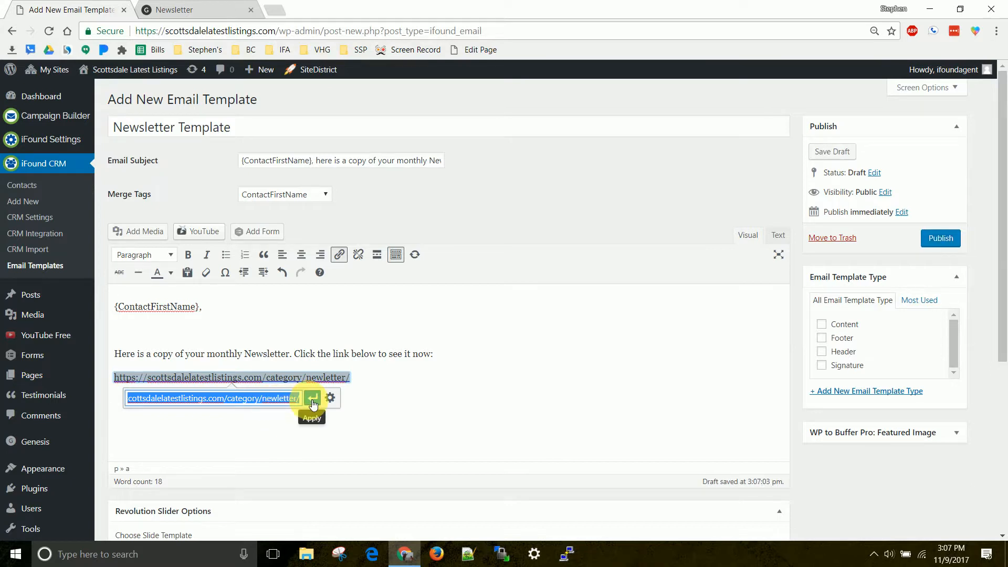
left_click(272, 405)
left_click_drag(275, 405, 121, 409)
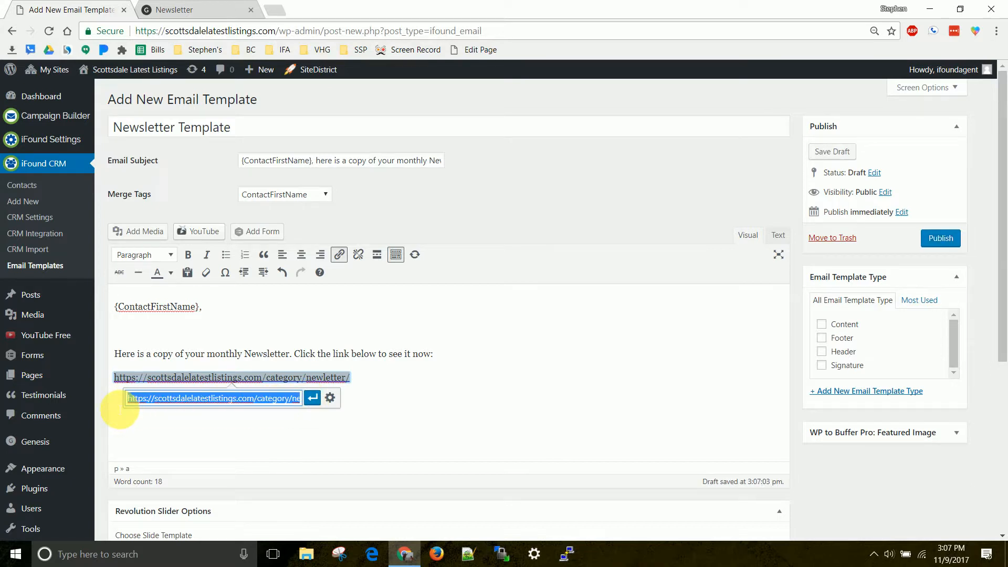
left_click(313, 398)
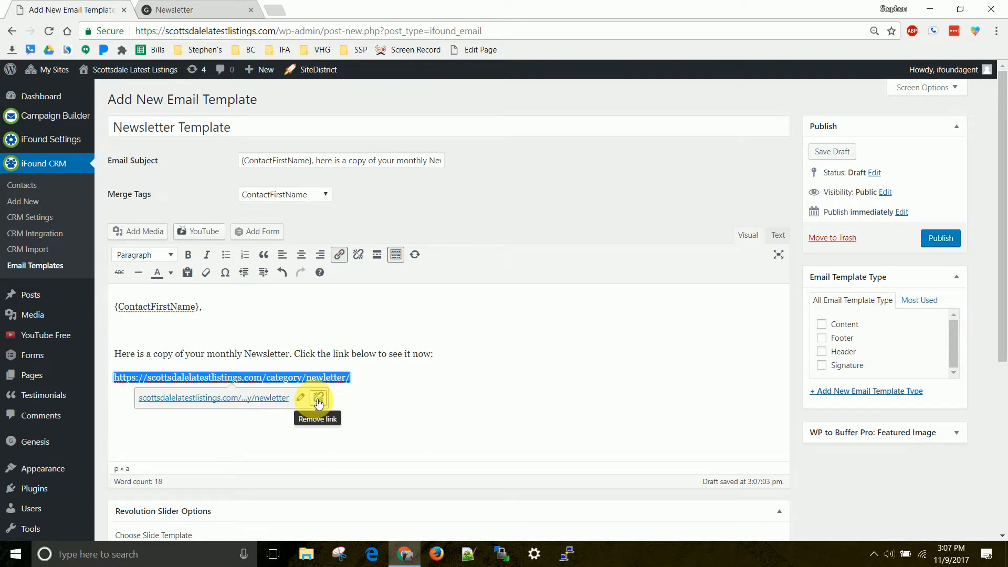
left_click(366, 381)
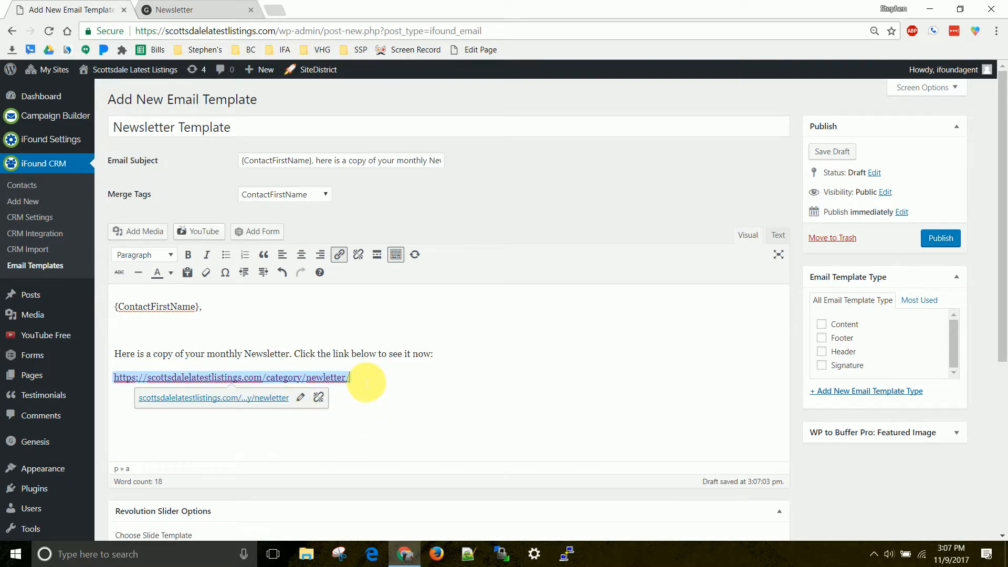
key("Return")
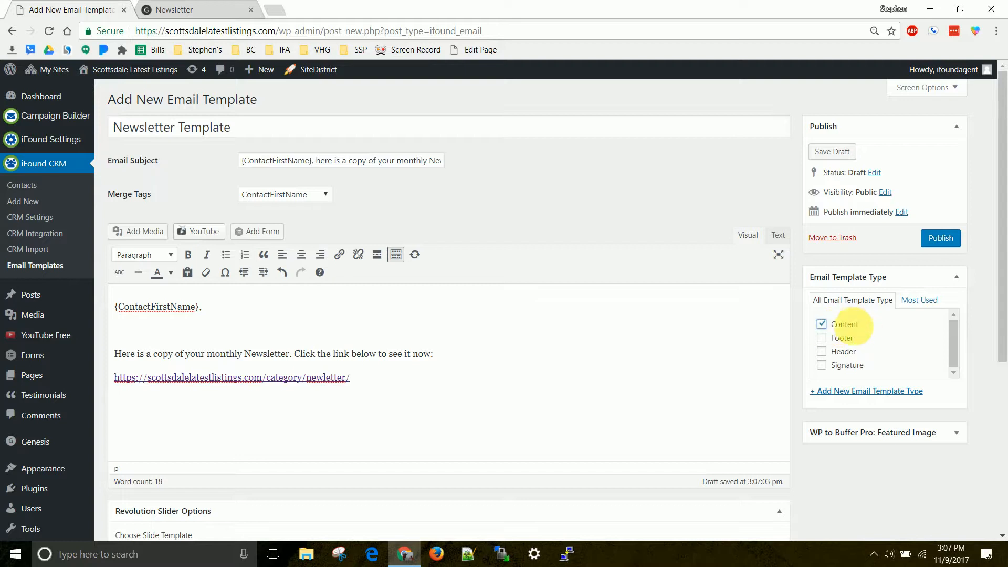
Assign the Content type to the email template and publish it.
left_click(941, 246)
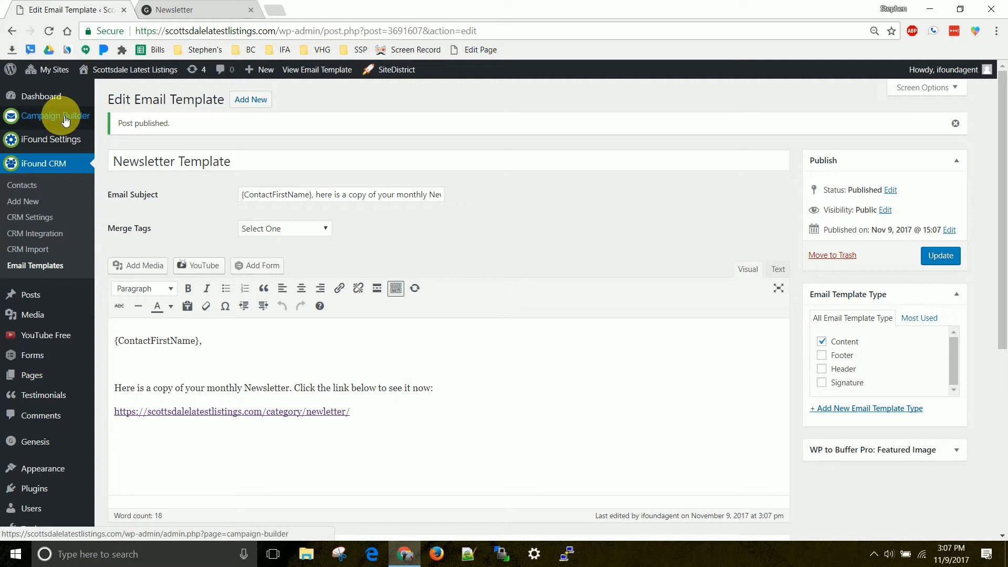
Open a blank new post, look over the published November 2017 Newsletter on the live site, and return to the blank post.
mouse_move(35, 300)
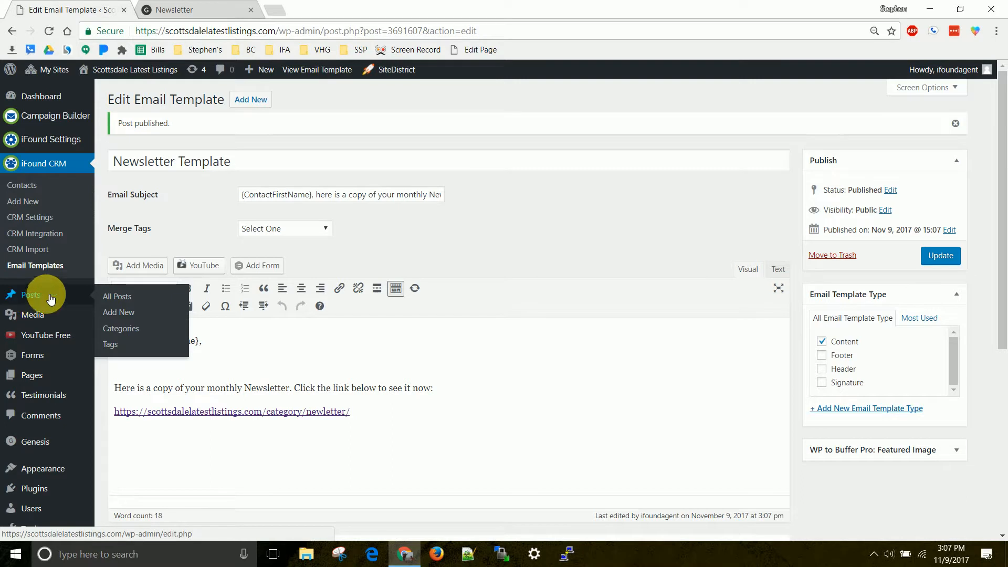
left_click(122, 313)
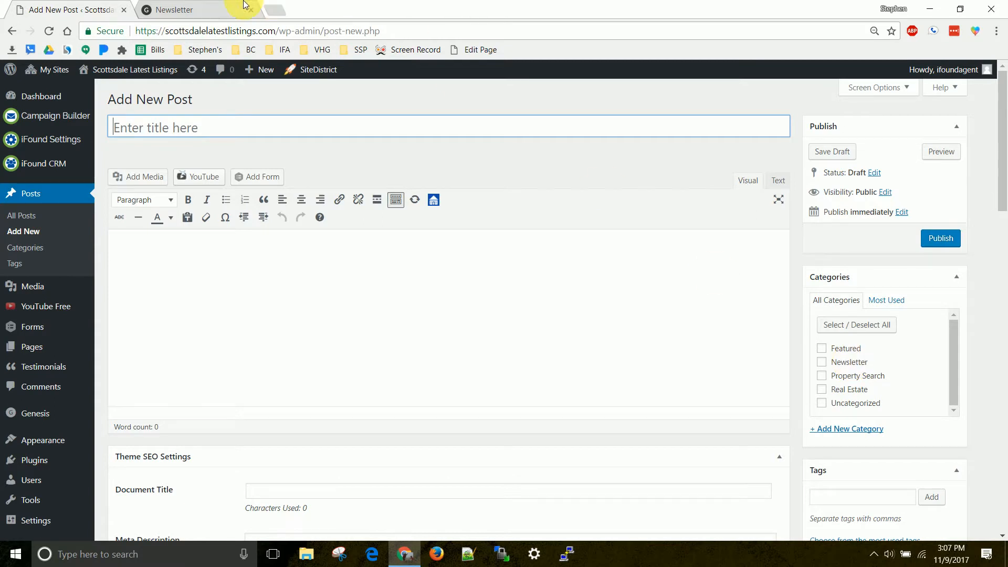
left_click(223, 9)
left_click_drag(207, 296, 535, 303)
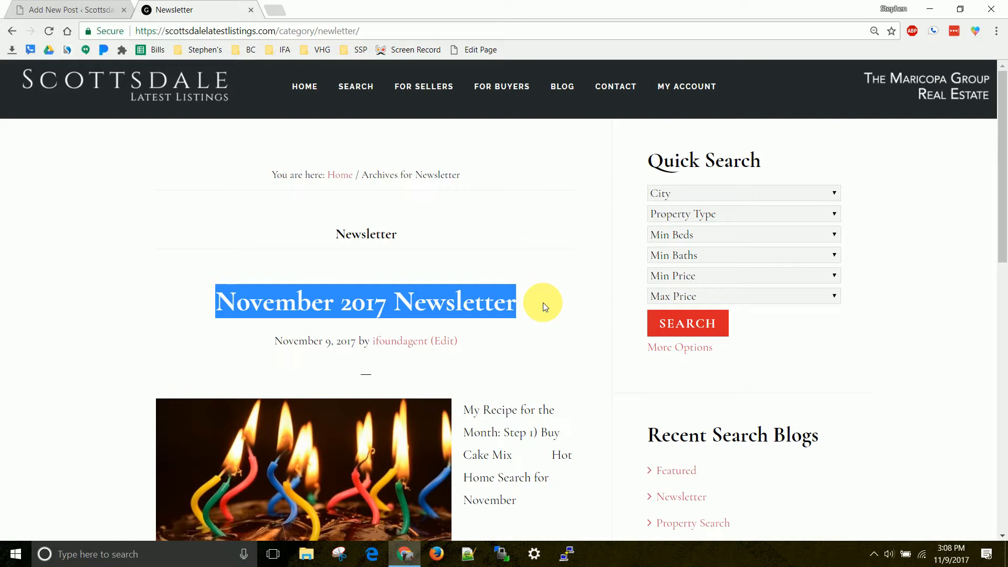
scroll(544, 307, "down", 7)
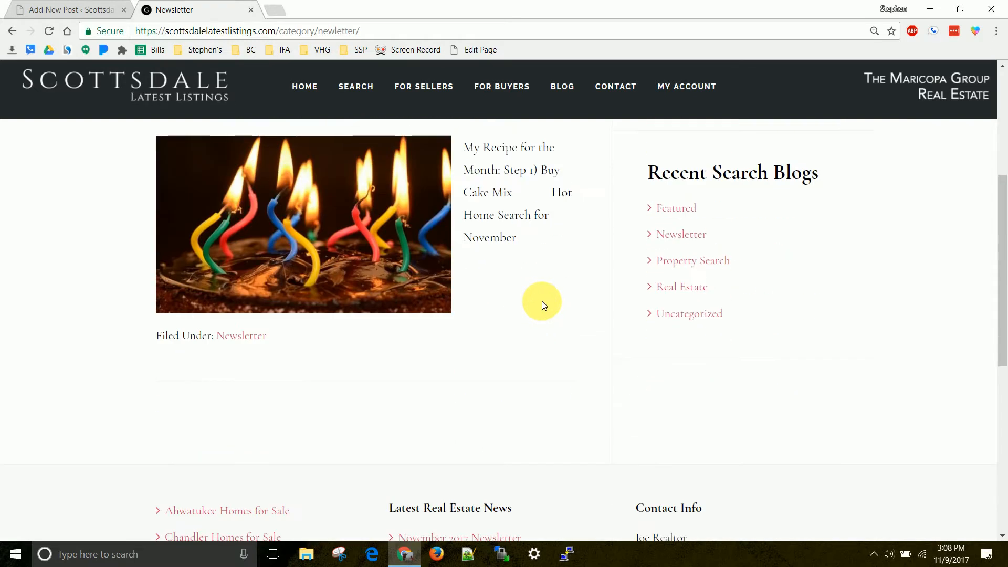
left_click(60, 9)
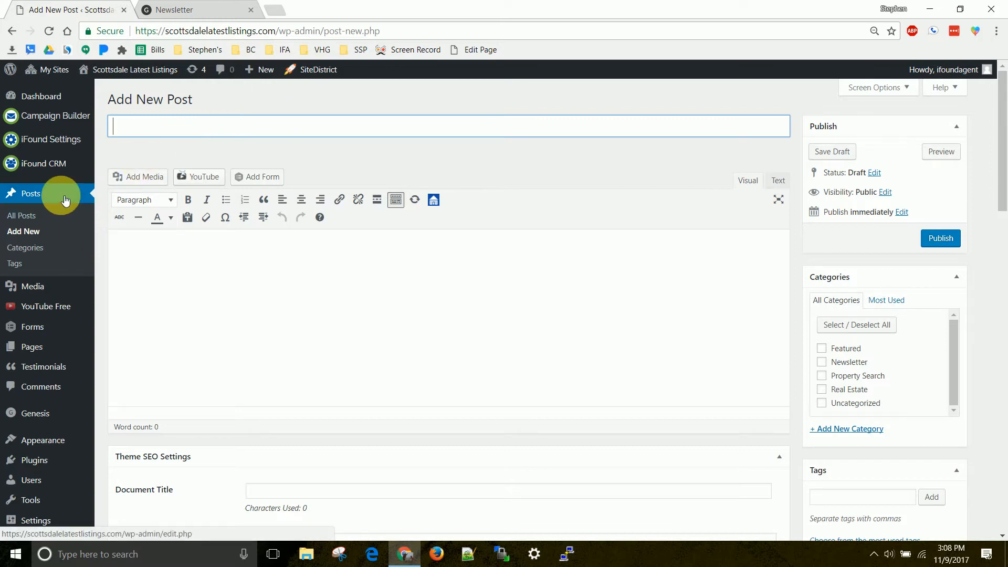
Open the Campaign Builder and select the campaign's contact by searching for the contact's first name.
left_click(37, 117)
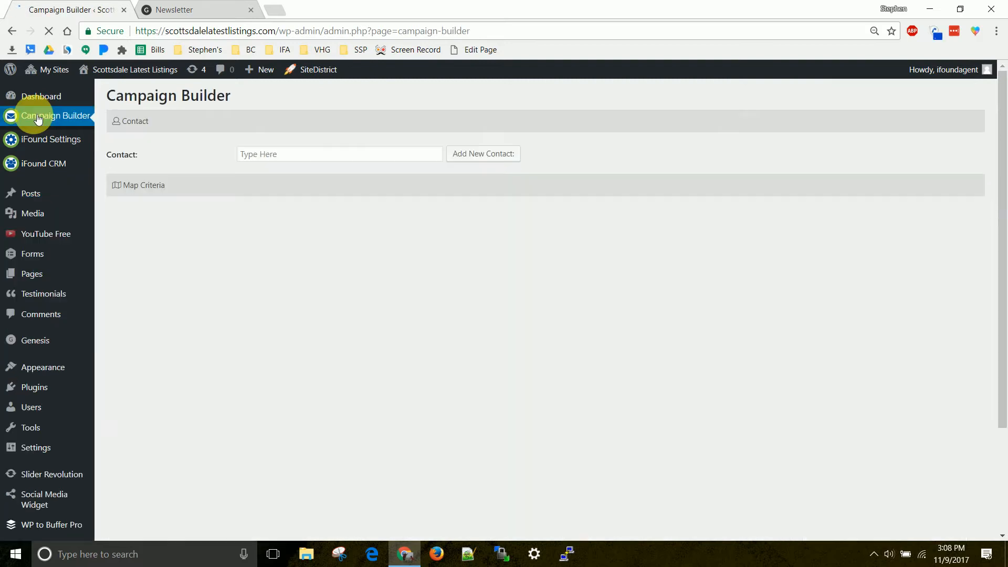
left_click(265, 162)
type("stephen")
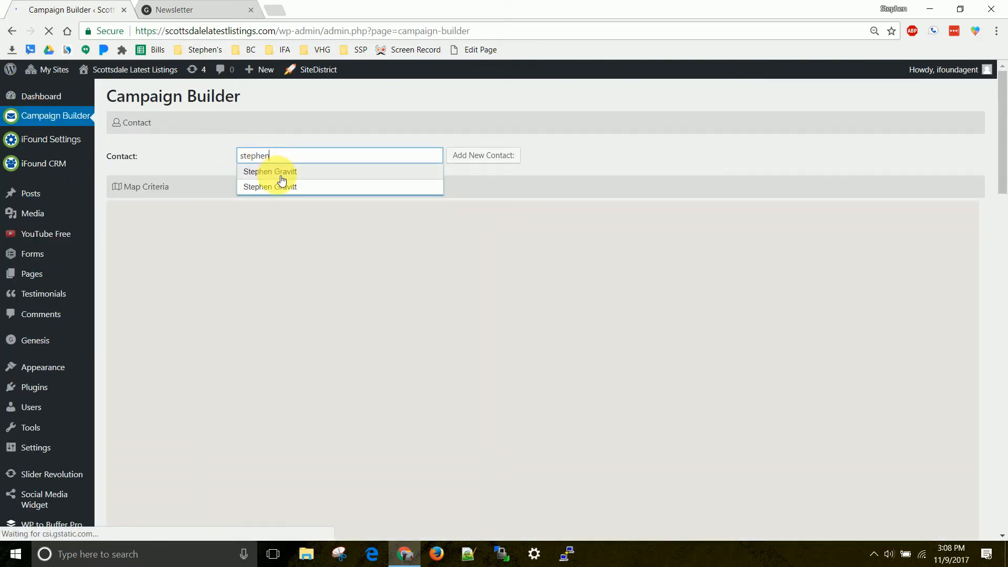
left_click(282, 174)
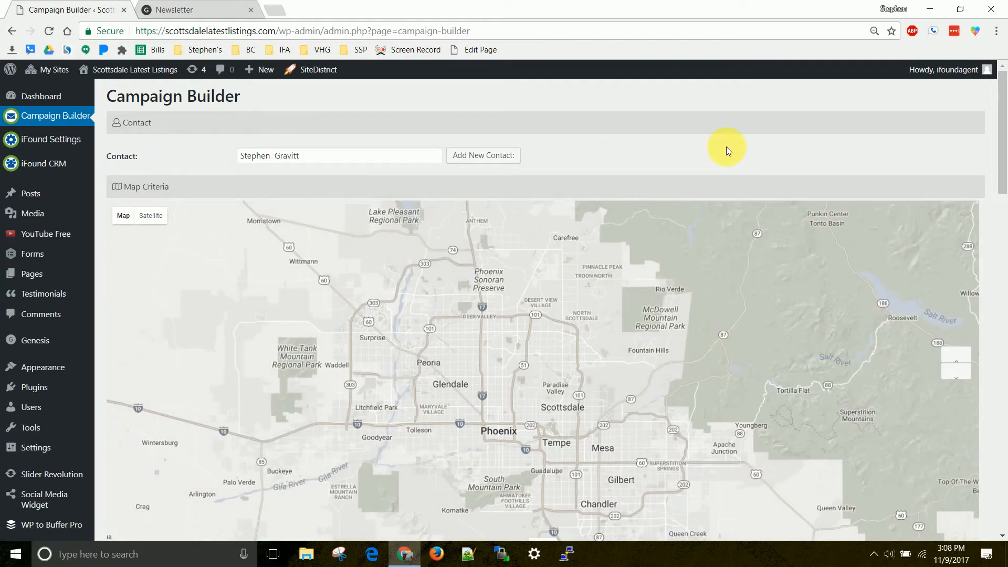
scroll(698, 147, "down", 3)
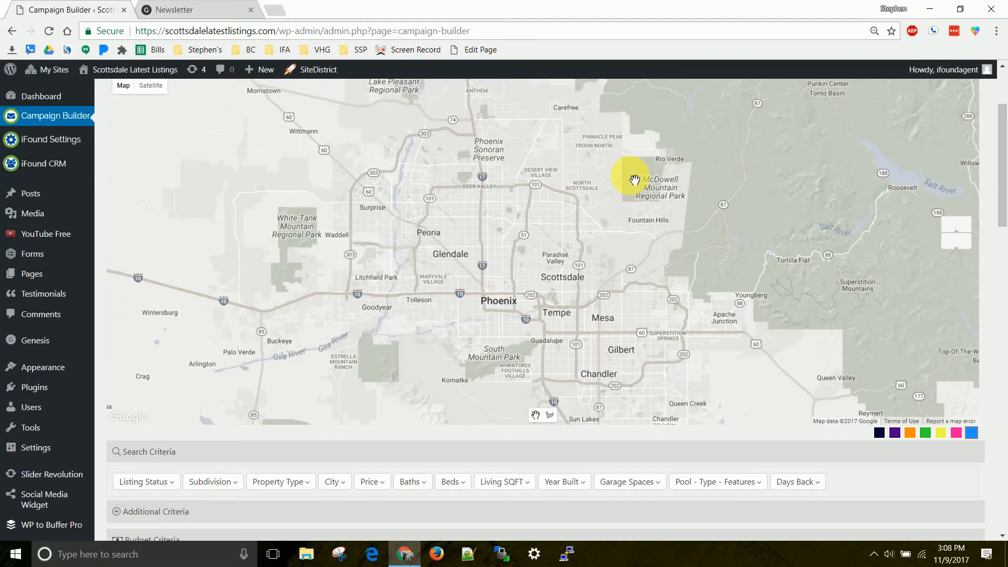
scroll(634, 180, "up", 1)
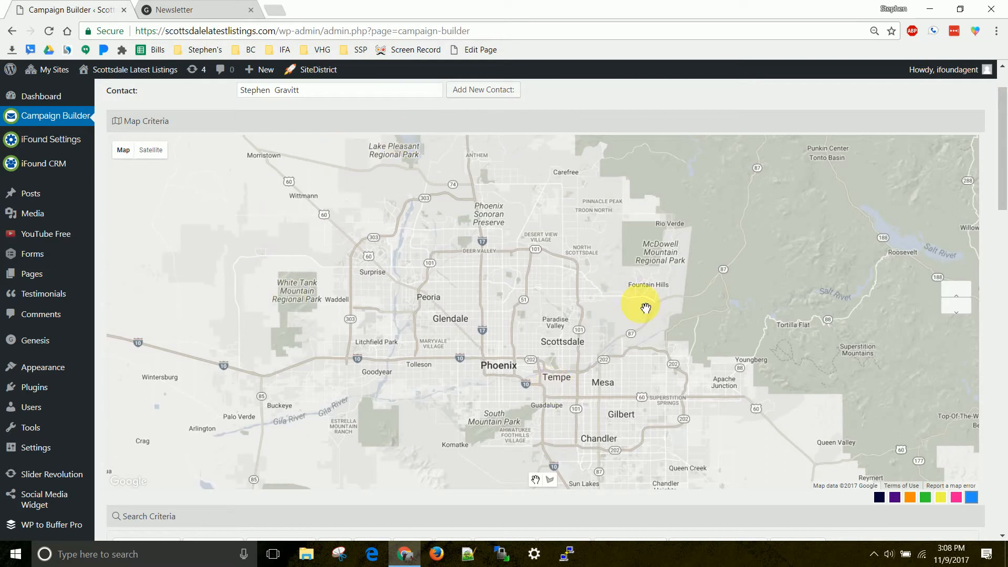
Title the campaign "Monthly Newsletter for" followed by the contact's first name.
scroll(229, 181, "down", 5)
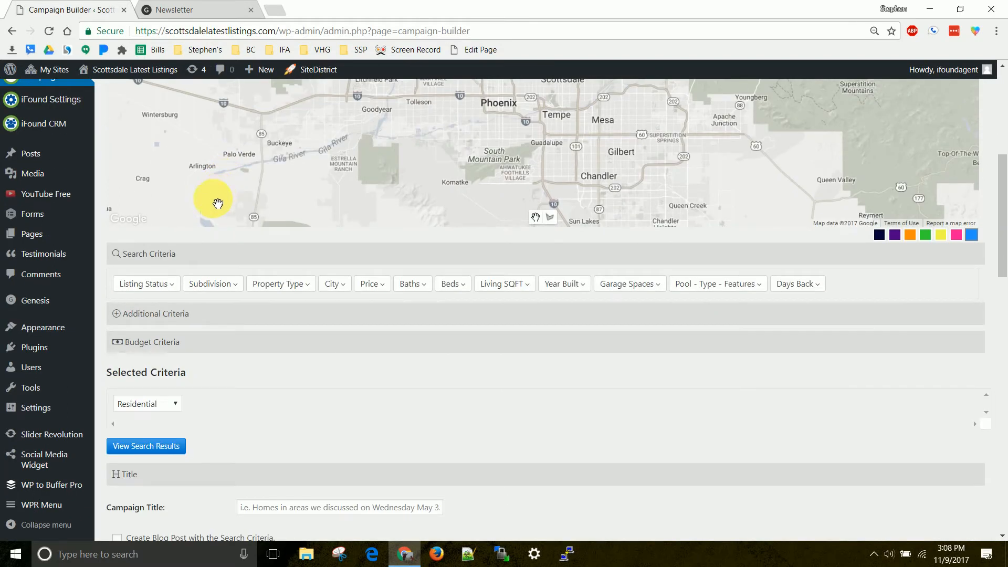
scroll(218, 204, "up", 6)
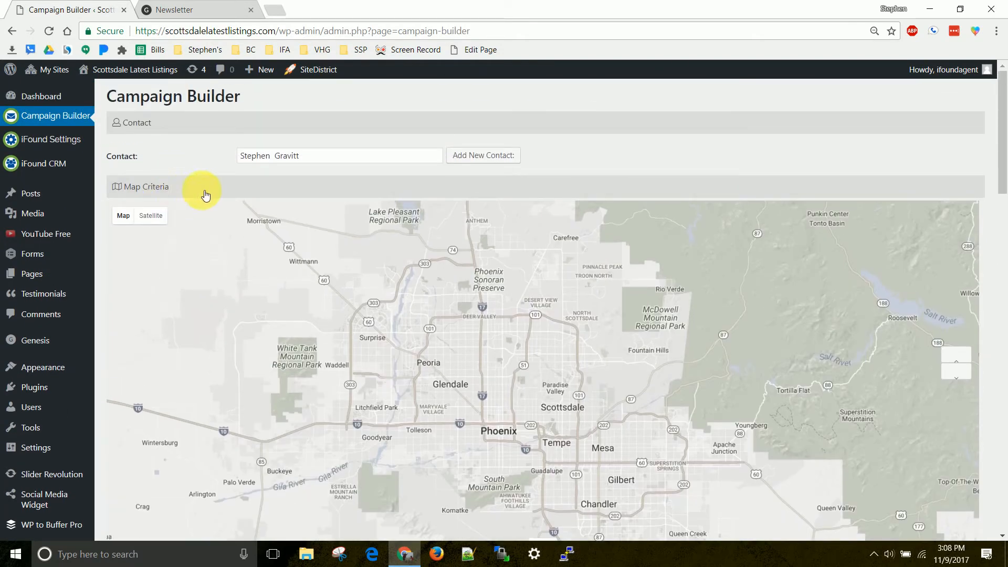
scroll(347, 191, "down", 7)
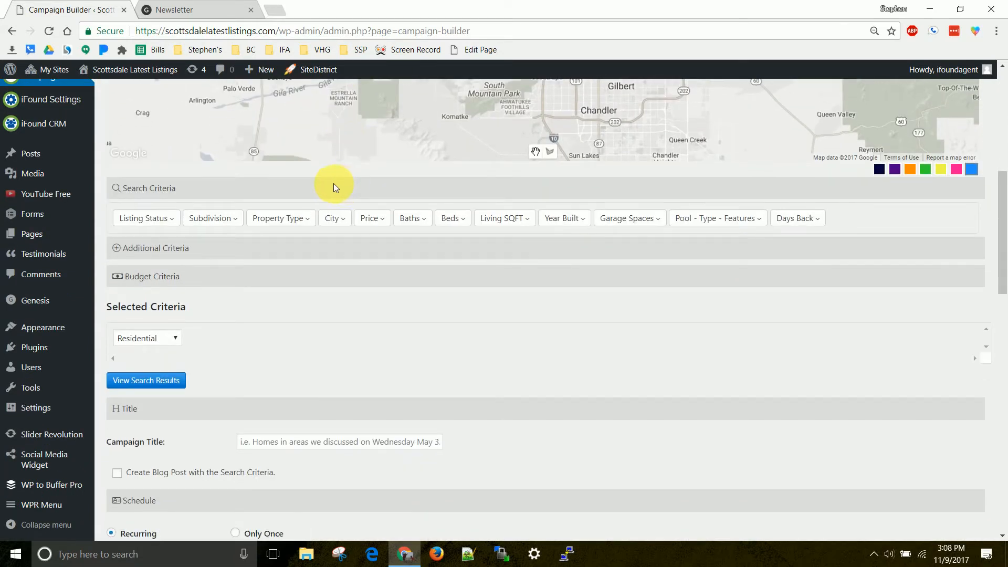
scroll(334, 186, "down", 4)
left_click(290, 246)
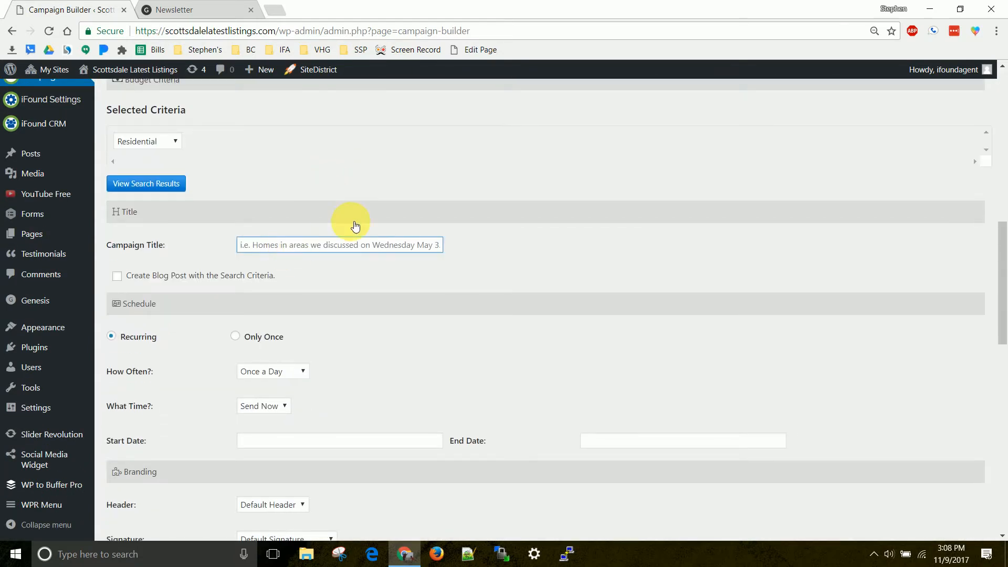
type("S")
key("BackSpace")
type("Stephen")
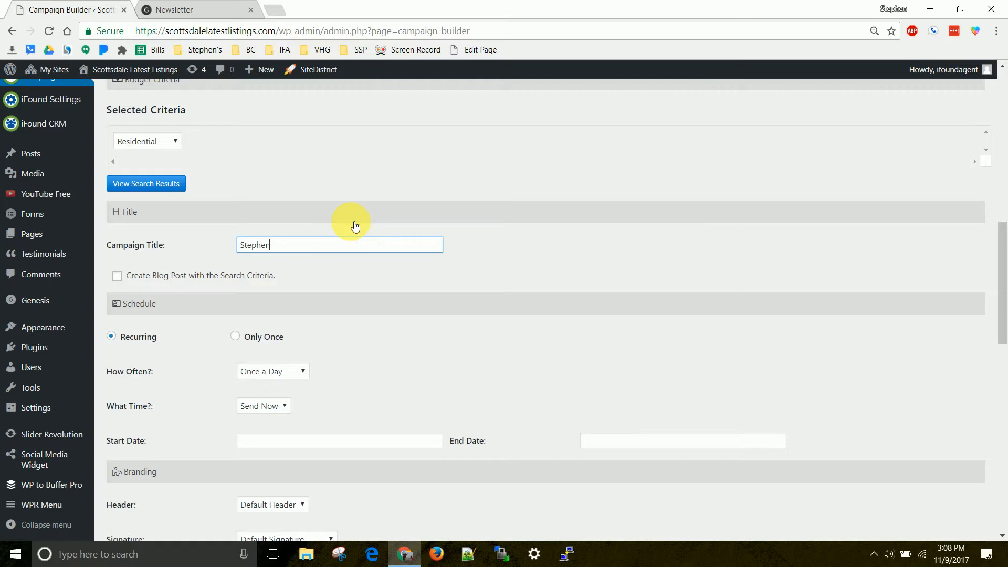
type("'")
key("BackSpace")
key("BackSpace")
key("BackSpace")
key("BackSpace")
key("BackSpace")
key("BackSpace")
key("BackSpace")
key("BackSpace")
type("Monthly Newsletter for Stephen")
Schedule the recurring campaign to go out Once a Month at 10:00 am.
scroll(270, 244, "down", 3)
left_click(276, 242)
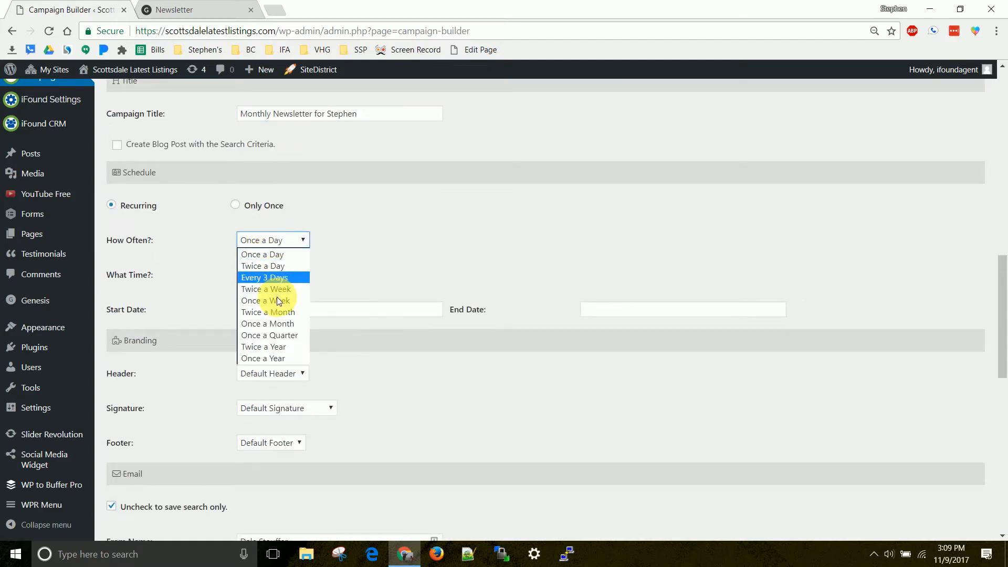
left_click(276, 324)
left_click(273, 278)
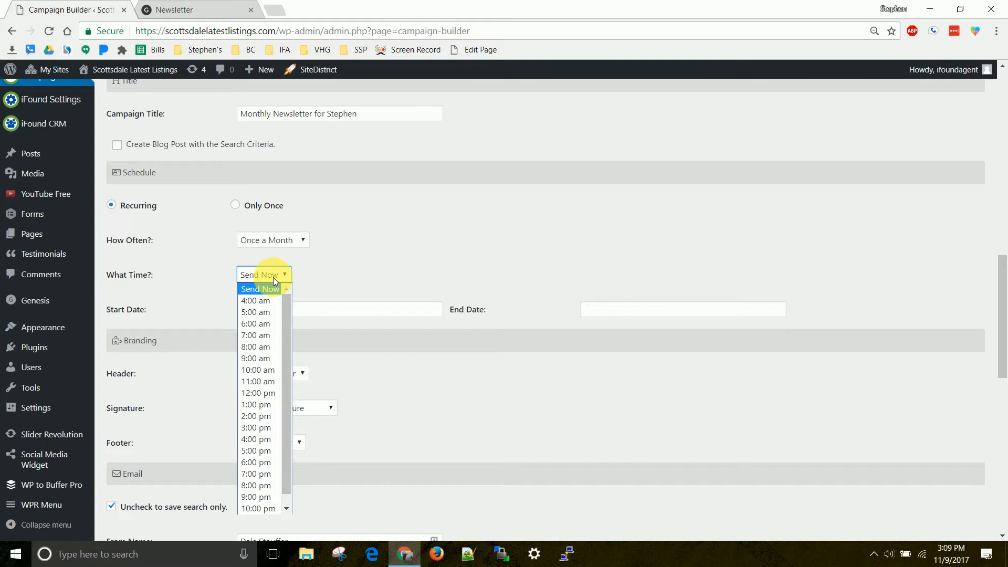
left_click(263, 371)
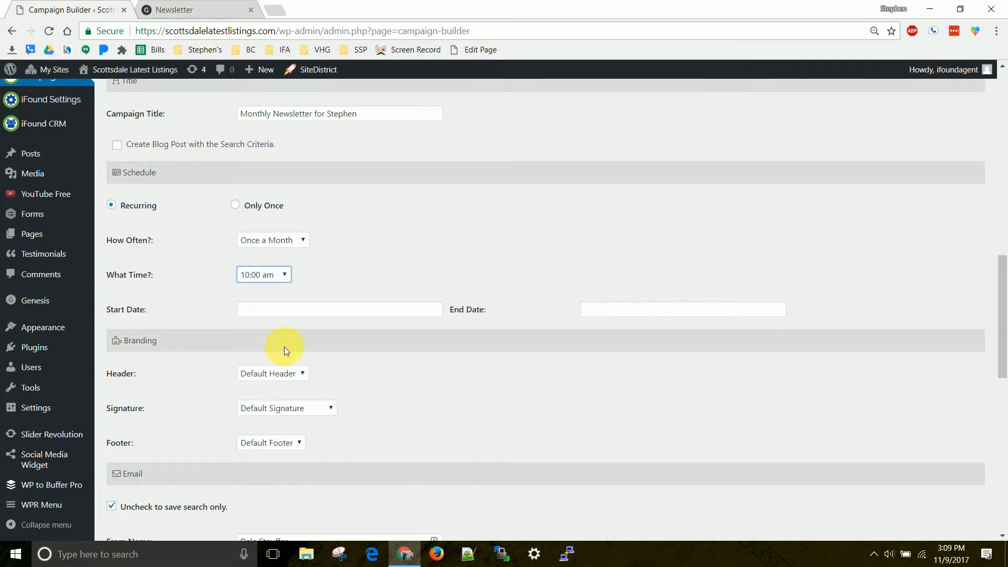
Set the campaign's start date to 2017-12-01 and leave the end date blank.
left_click(318, 311)
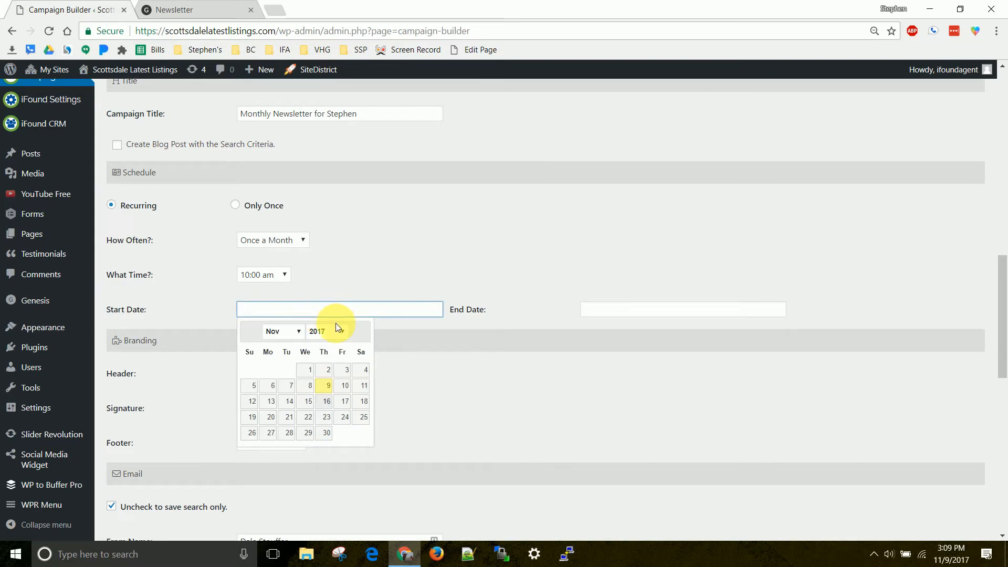
left_click(297, 333)
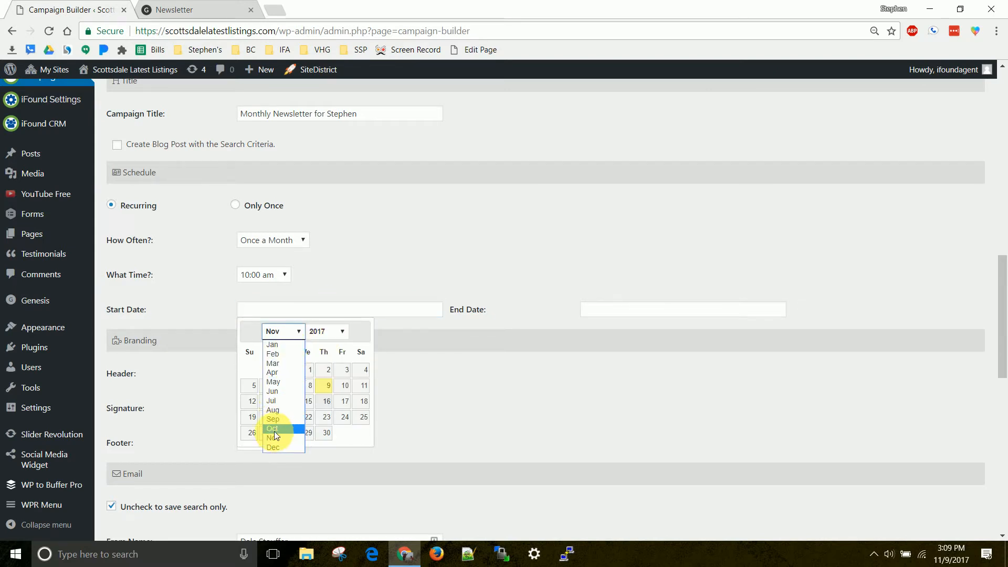
left_click(326, 385)
left_click(291, 310)
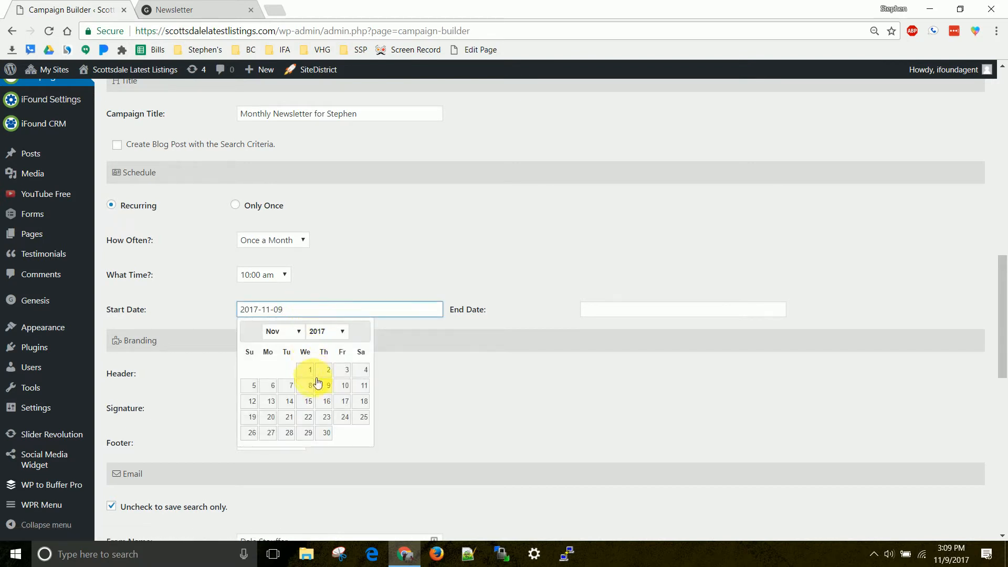
left_click(299, 331)
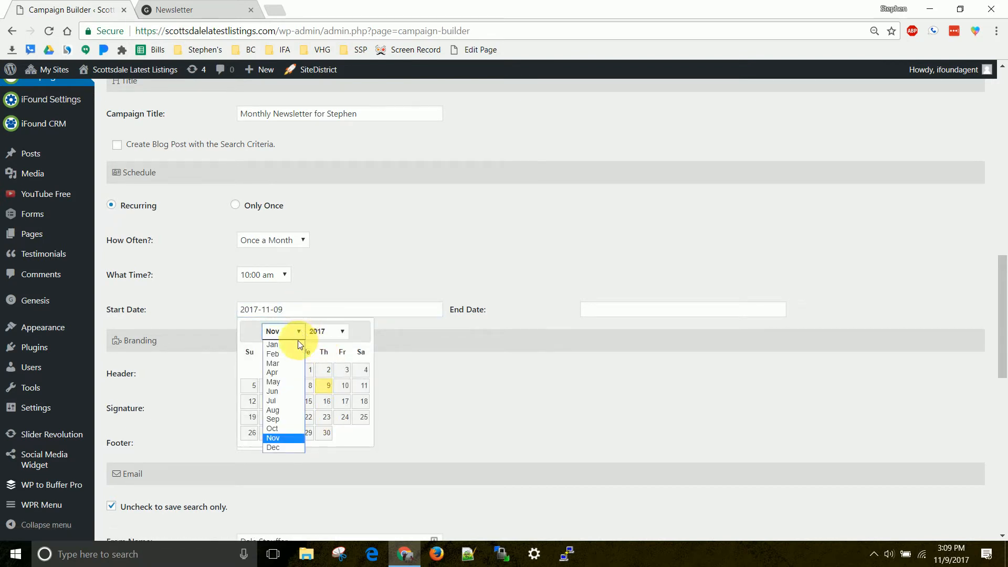
left_click(282, 447)
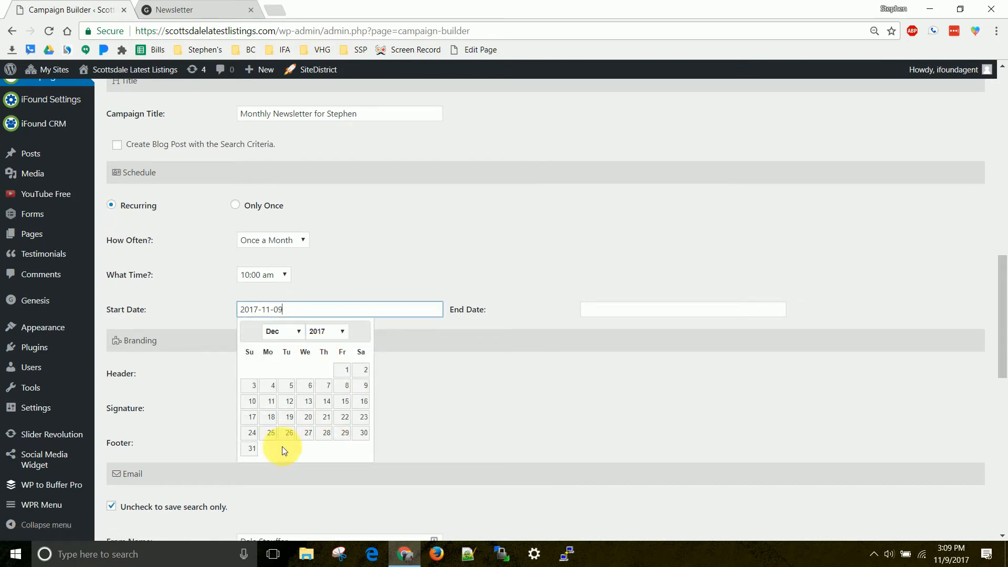
left_click(347, 371)
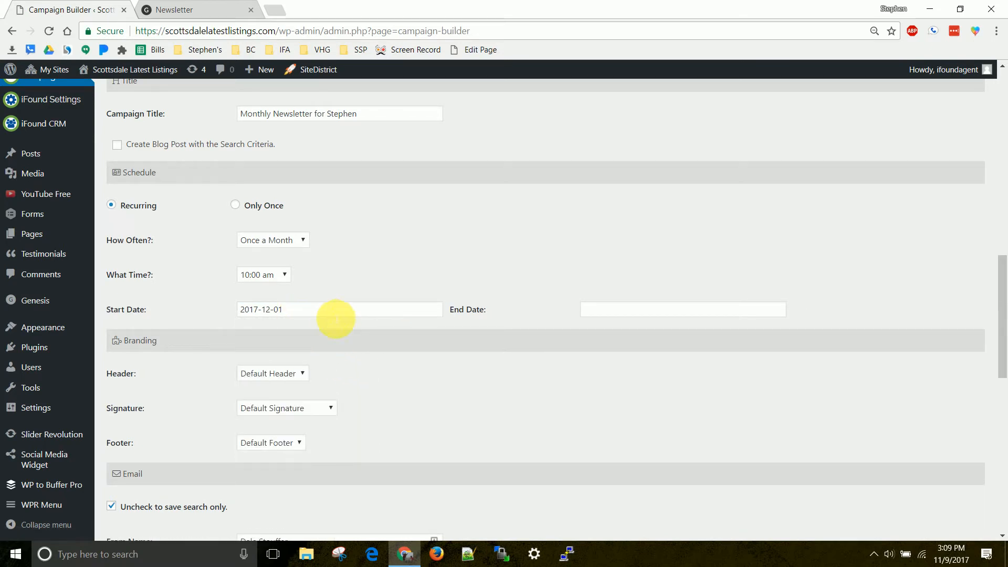
left_click(670, 310)
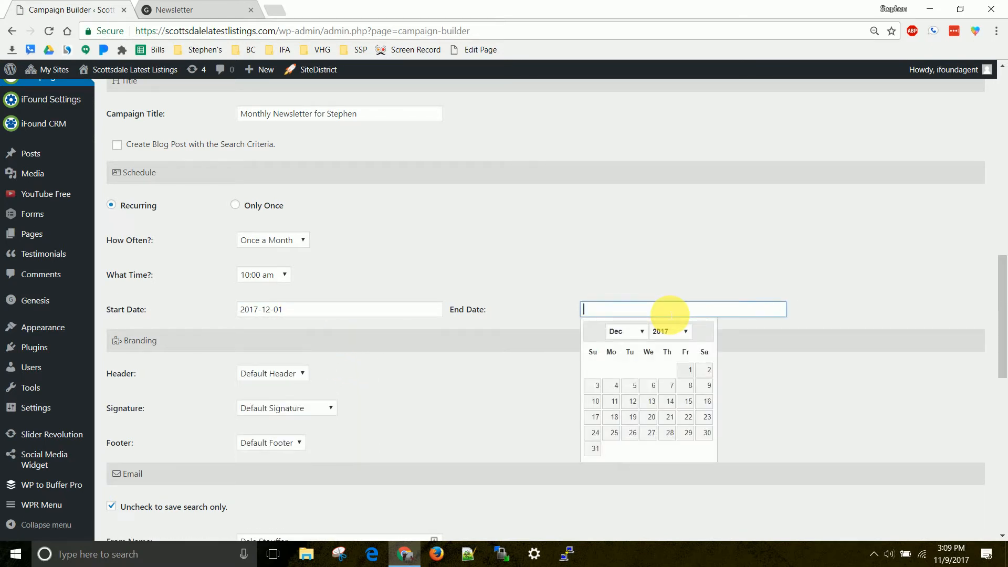
left_click(506, 251)
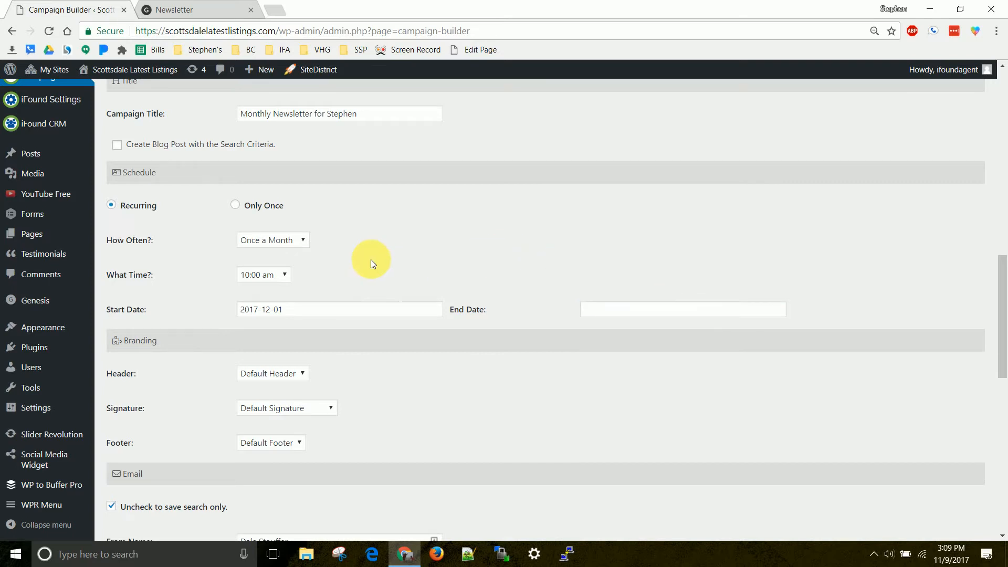
Choose the sender's personal signature for the campaign branding in place of the default one.
scroll(304, 243, "down", 4)
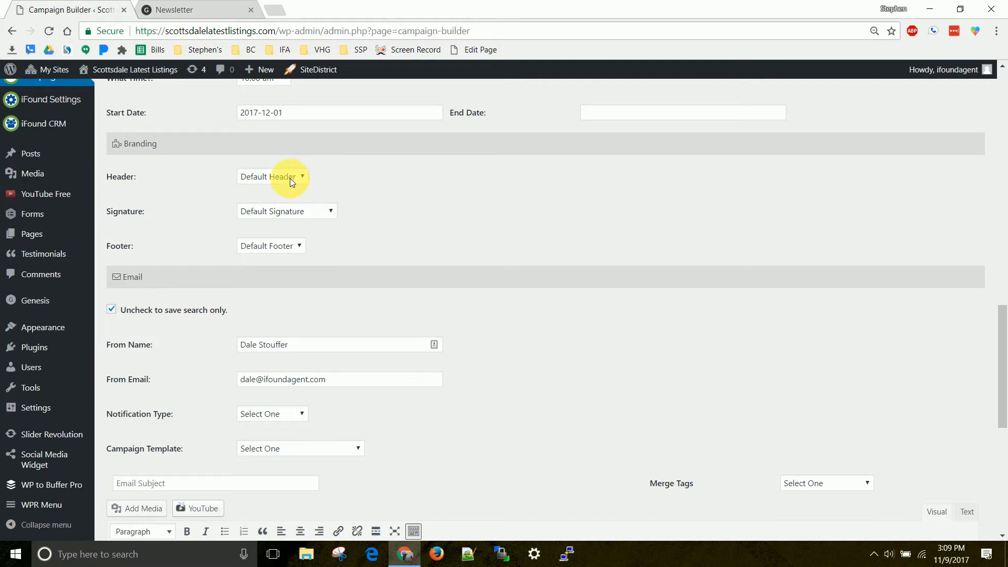
left_click(312, 211)
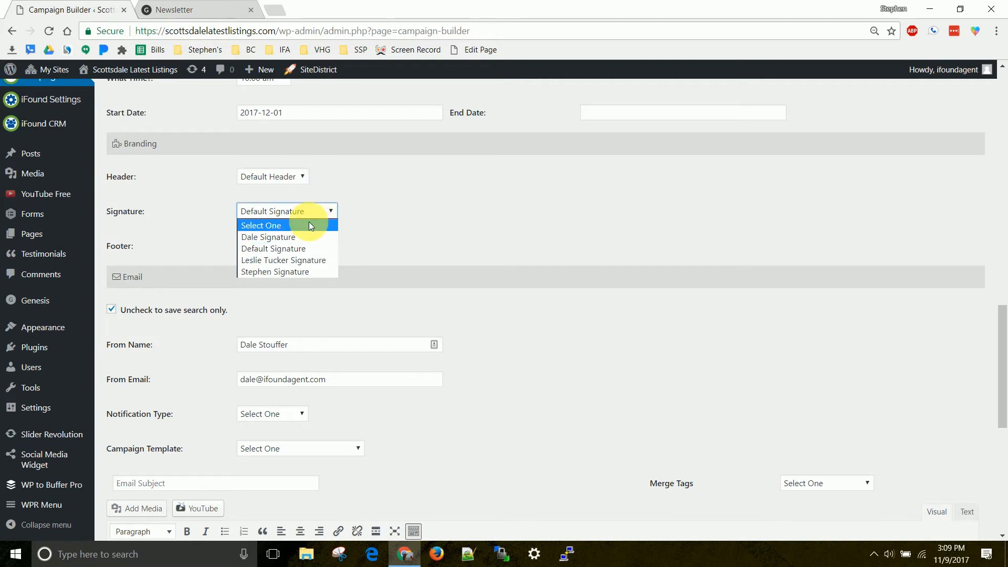
left_click(296, 273)
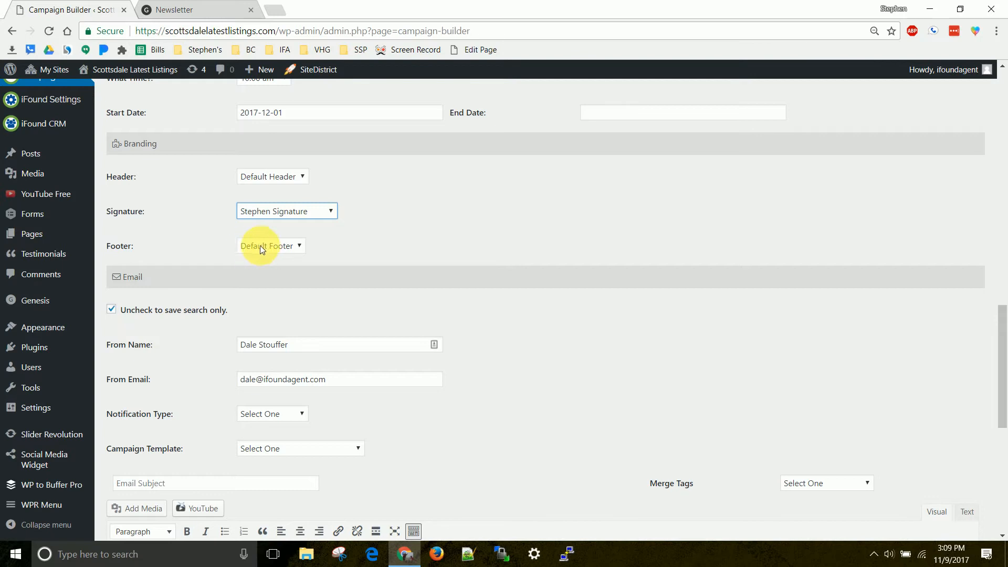
Replace the From Name with the sender's full name and the From Email with the company's support address.
scroll(436, 241, "down", 1)
triple_click(279, 281)
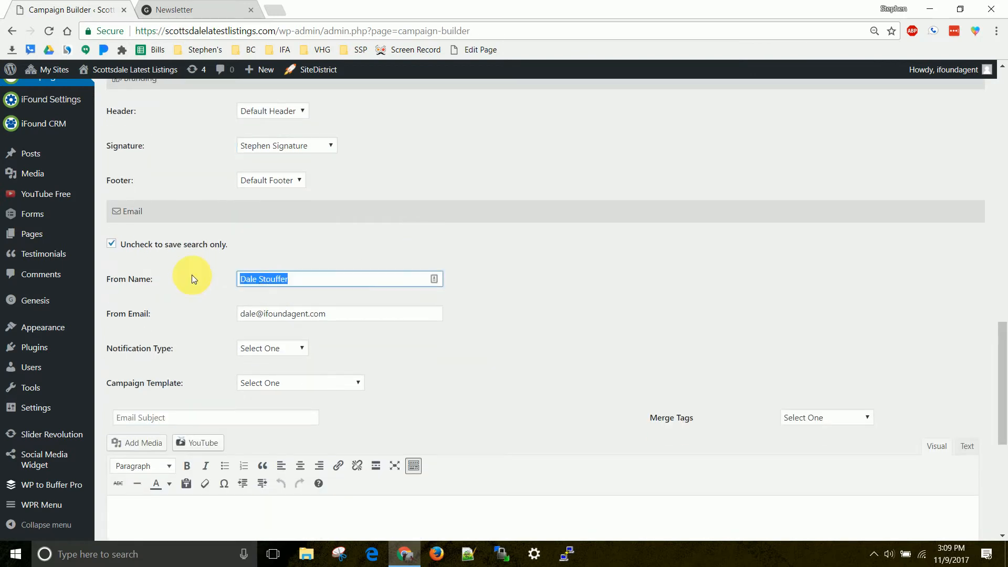
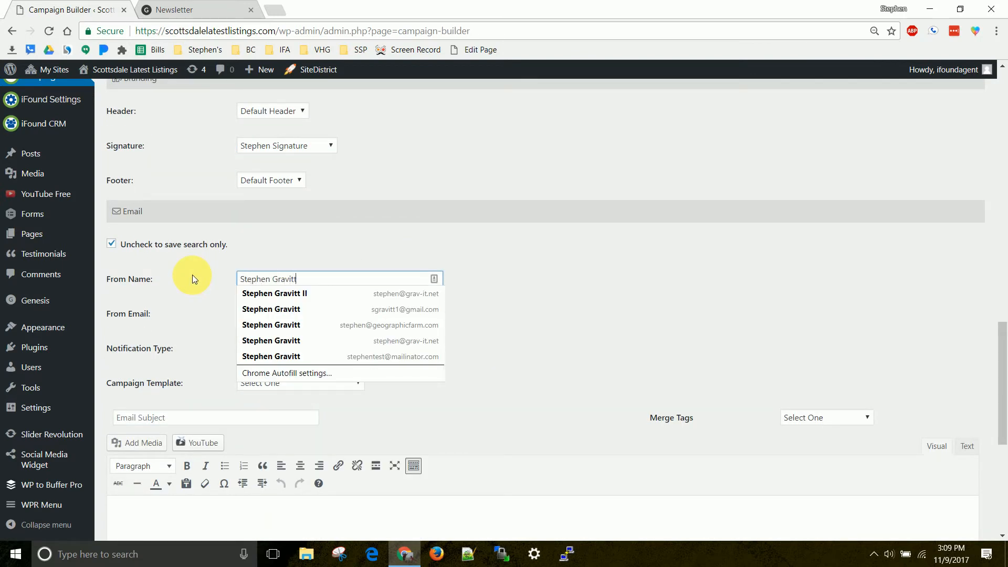
left_click(151, 313)
left_click_drag(351, 314, 225, 312)
type("support")
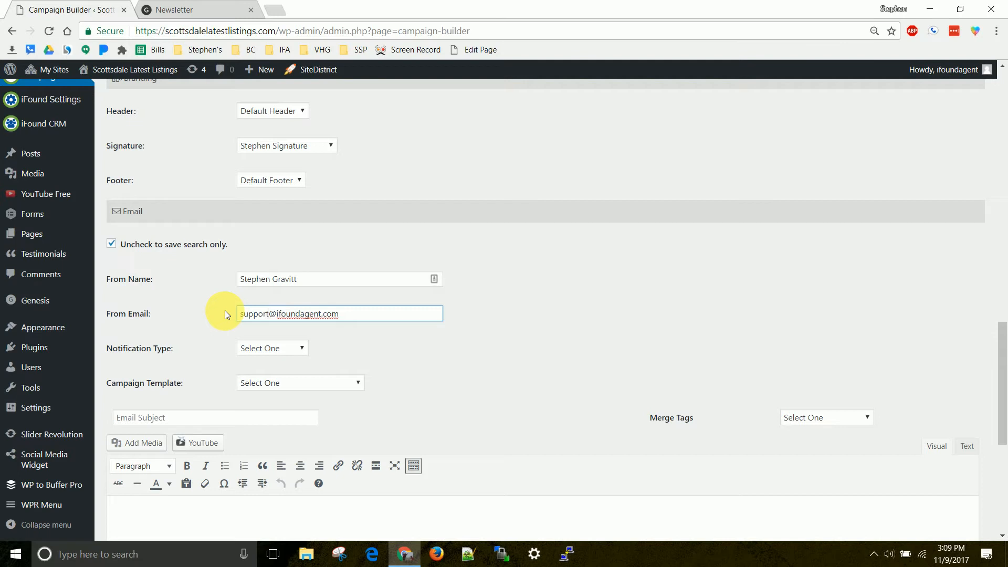
left_click(490, 315)
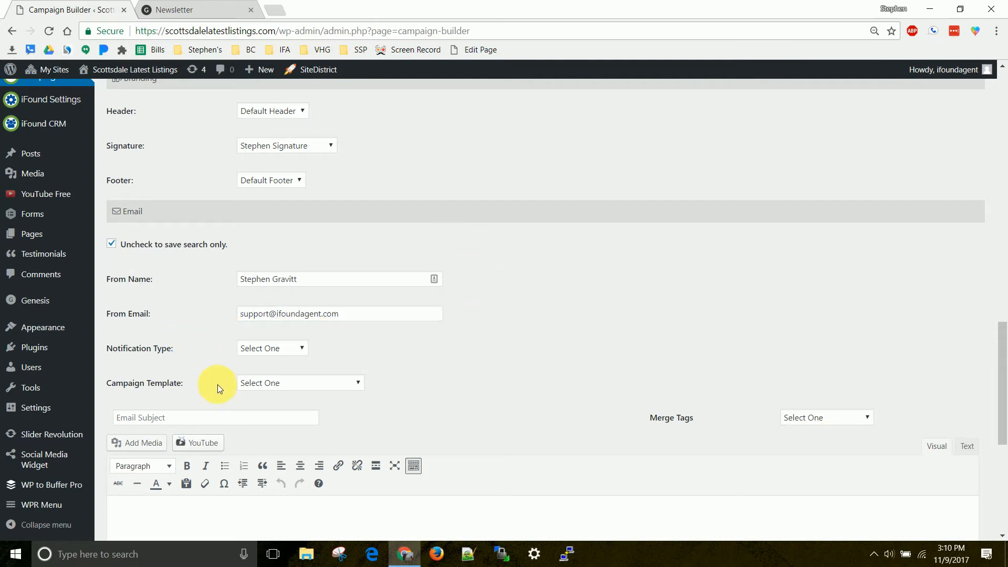
Set the notification type to Newsletter and load the Newsletter Template as the campaign template.
left_click(282, 350)
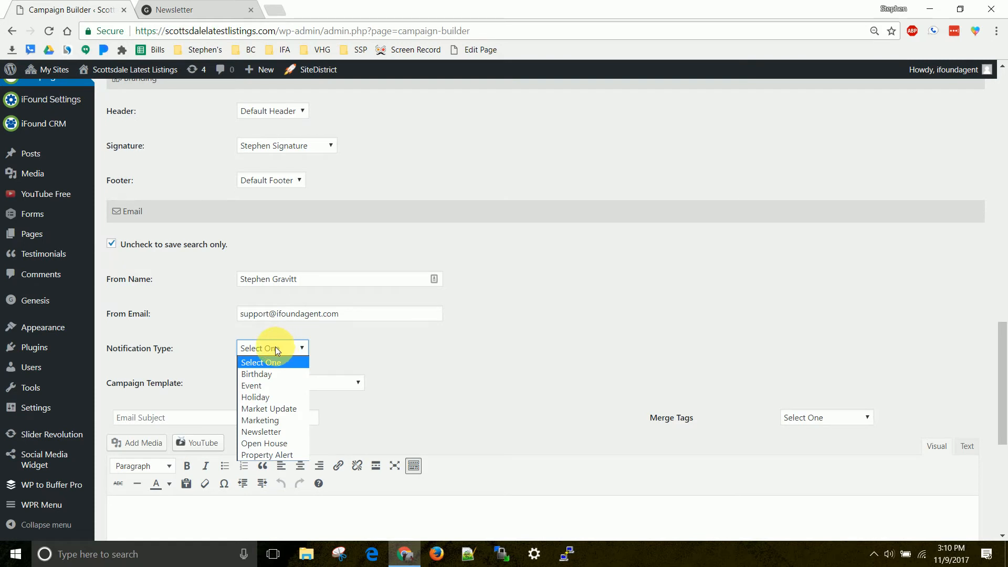
left_click(273, 436)
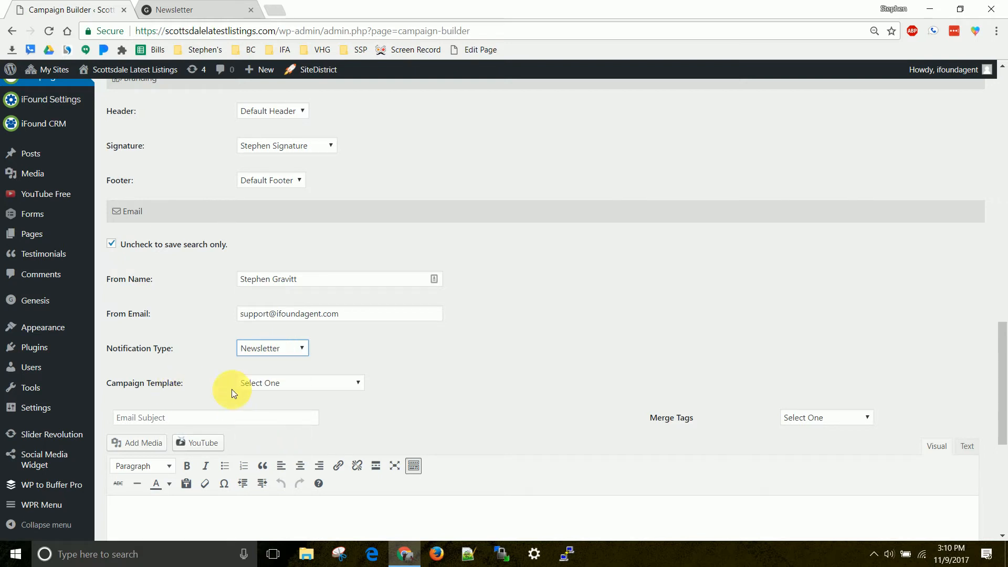
left_click(290, 390)
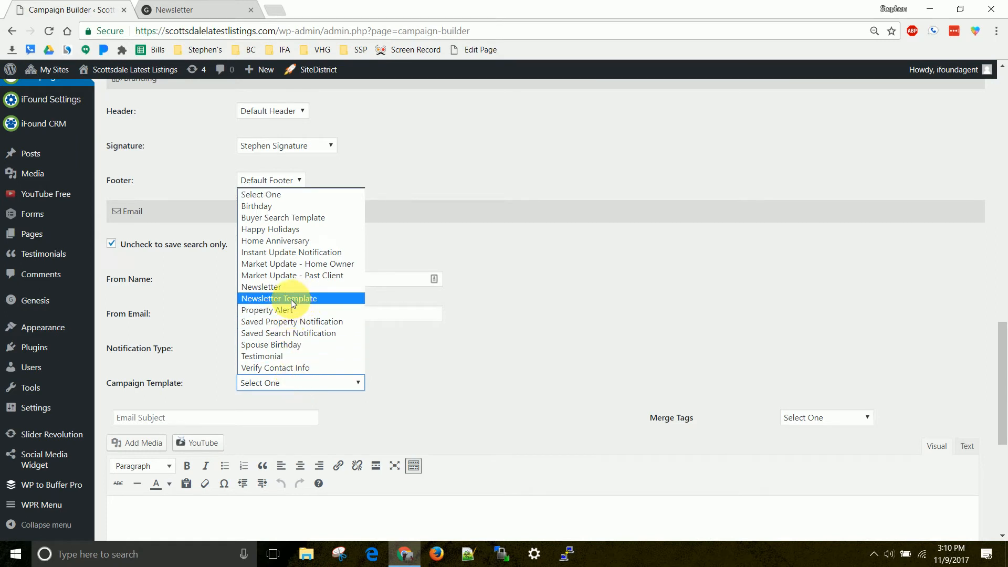
left_click(252, 298)
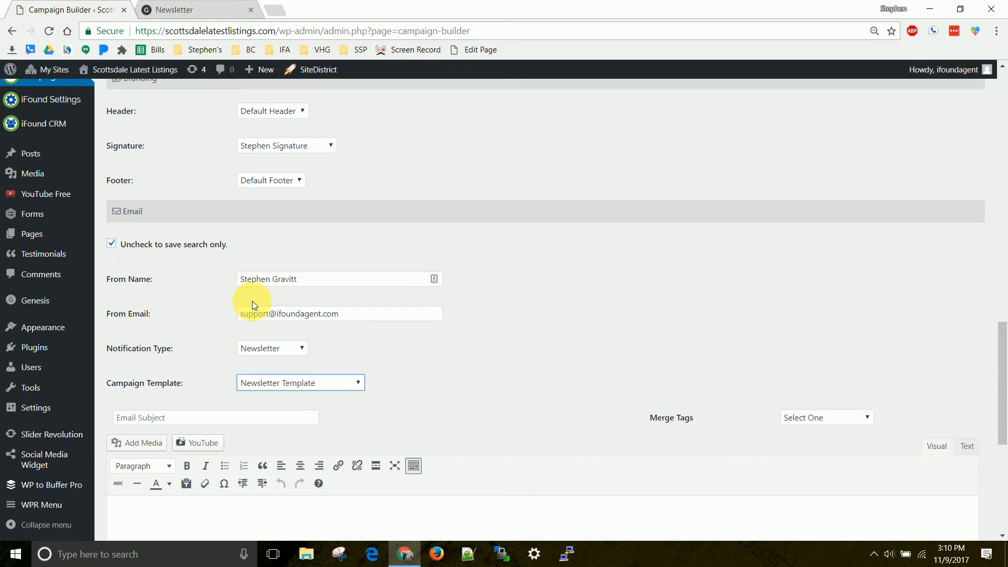
Split the email body into separate paragraphs after the {ContactFirstName} greeting and after "Here is a copy of your monthly Newsletter.".
scroll(441, 302, "down", 4)
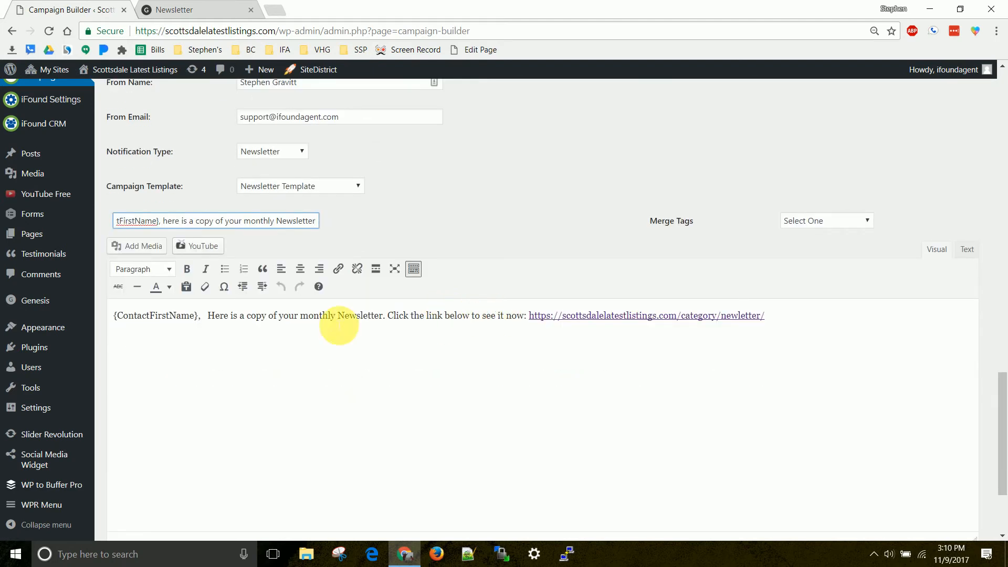
left_click_drag(158, 221, 334, 226)
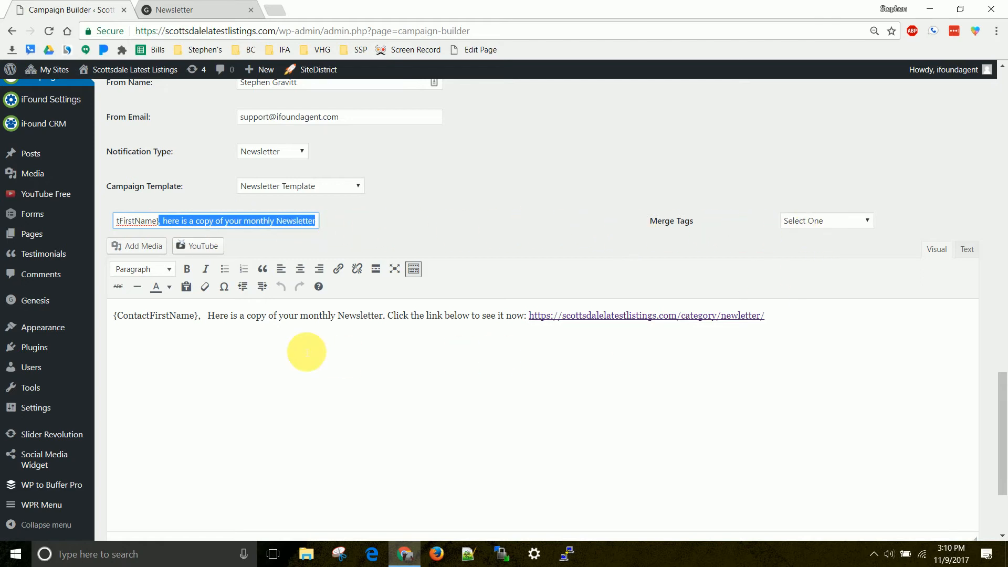
left_click(208, 315)
key("Return")
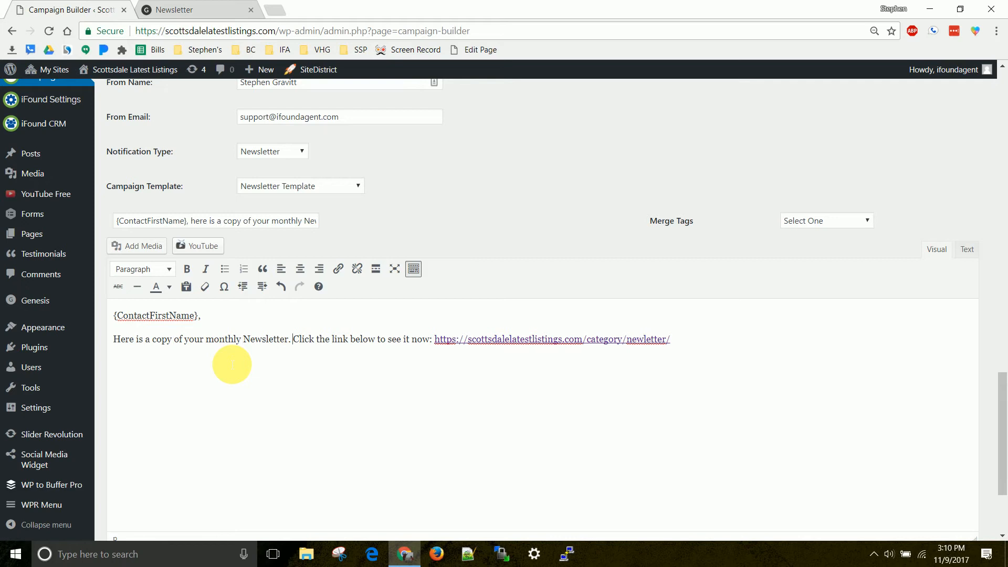
key("Return")
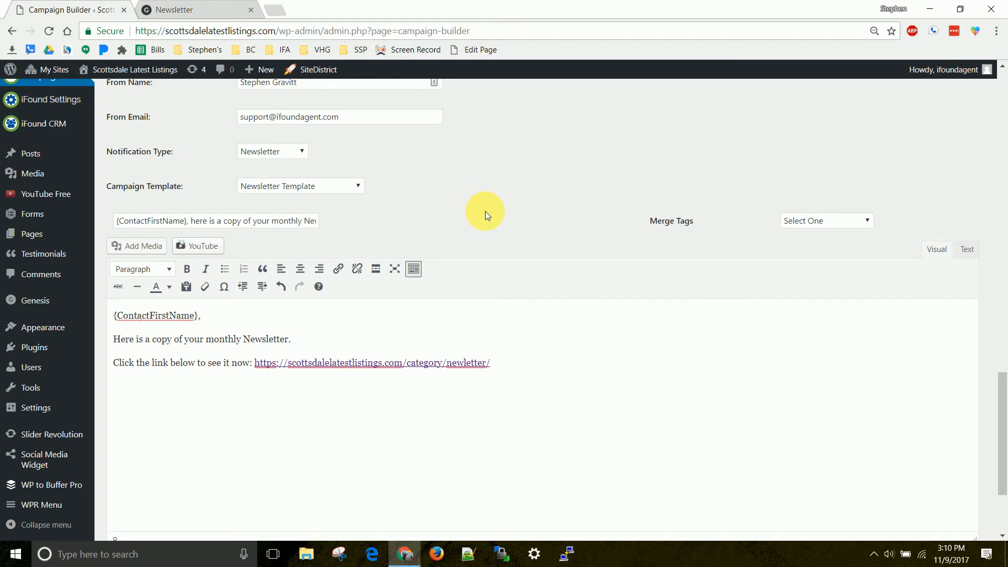
Check over the email section and save the finished newsletter campaign.
scroll(485, 212, "up", 1)
scroll(485, 211, "down", 3)
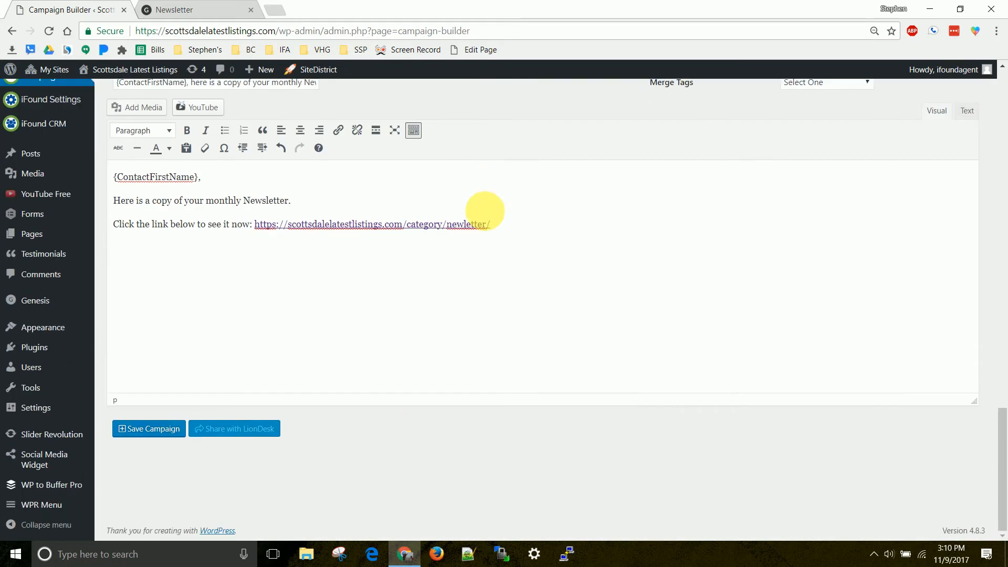
left_click(154, 430)
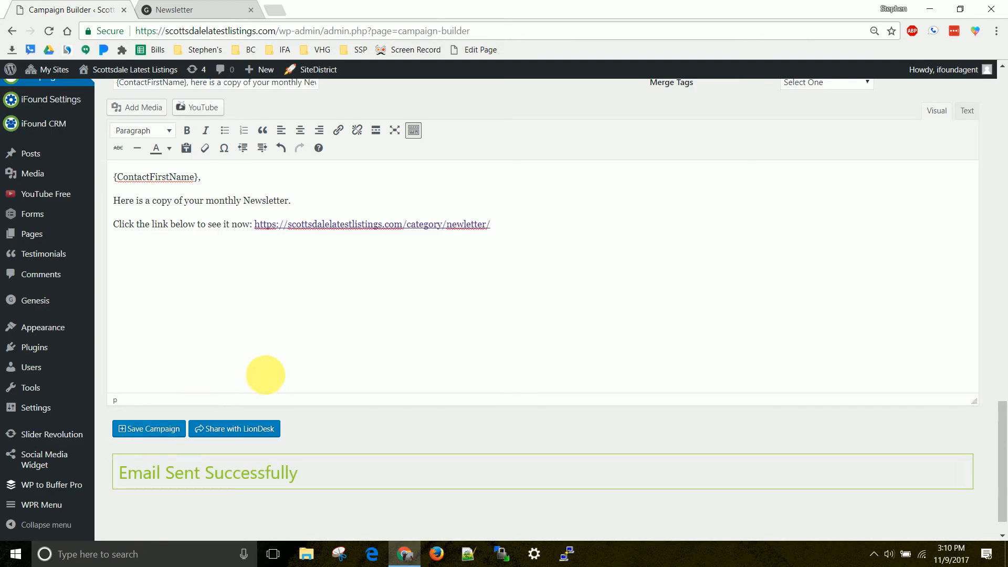
Search the CRM contacts by the contact's first name and open the most recently published match in a separate tab.
scroll(271, 378, "up", 2)
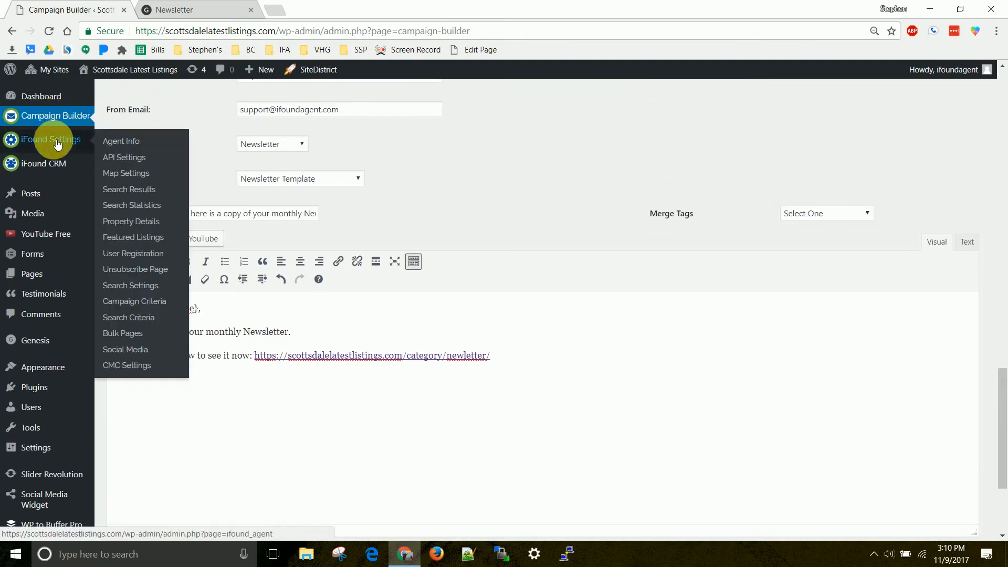
mouse_move(51, 164)
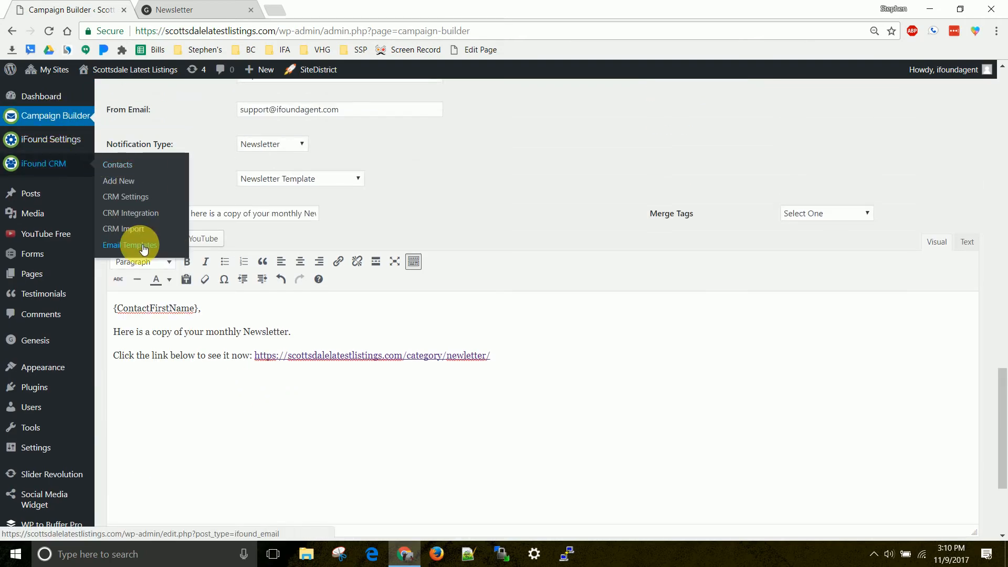
left_click(127, 169)
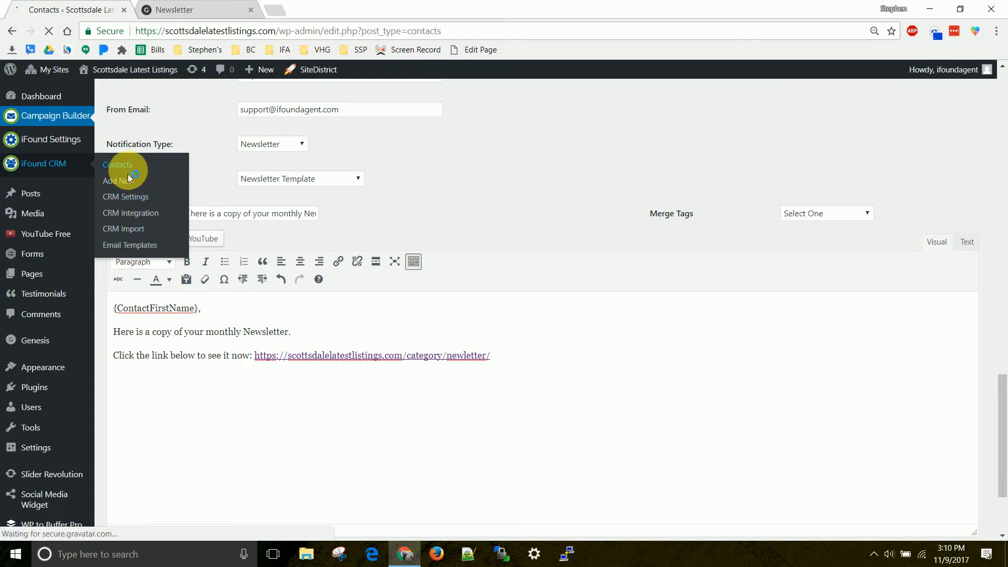
left_click(818, 117)
type("stephen")
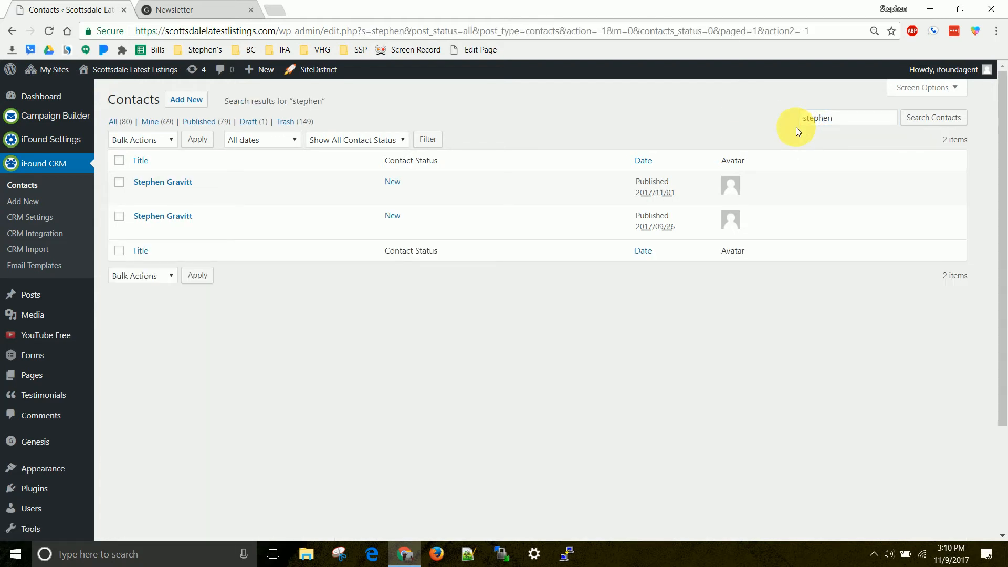
middle_click(165, 182)
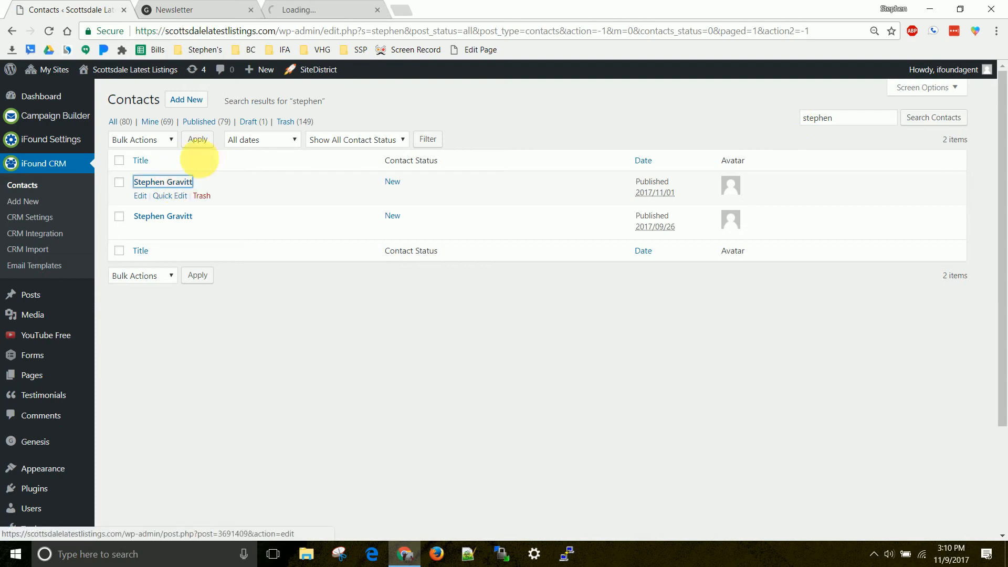
left_click(315, 10)
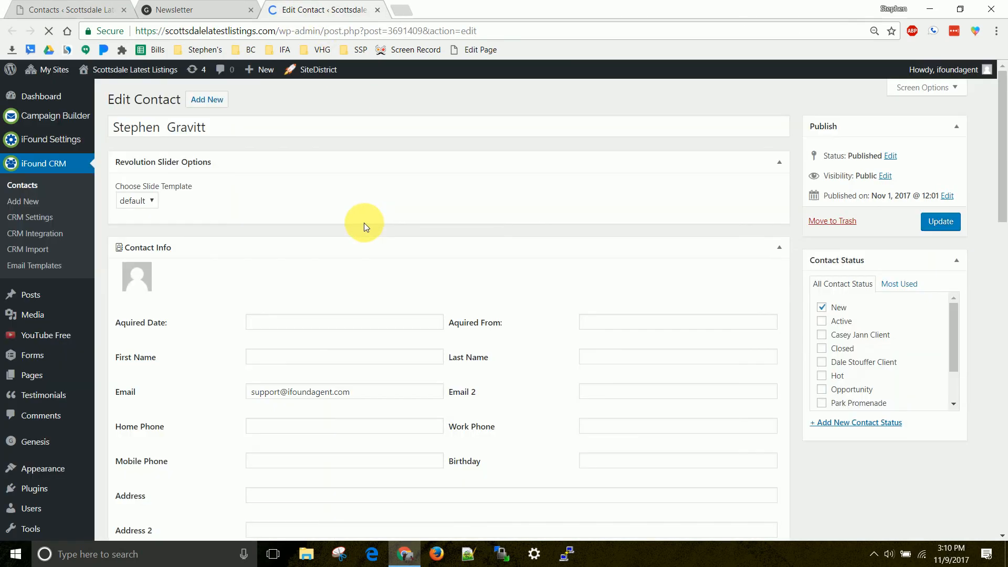
Examine the monthly newsletter entry in the contact's Email Campaigns section and the Activity Log.
scroll(364, 226, "down", 15)
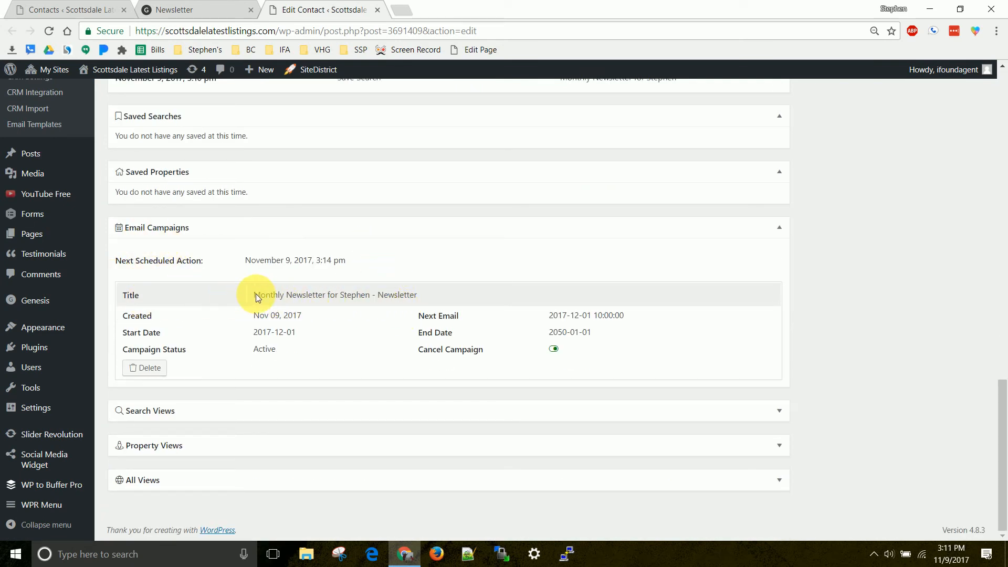
left_click_drag(423, 295, 272, 298)
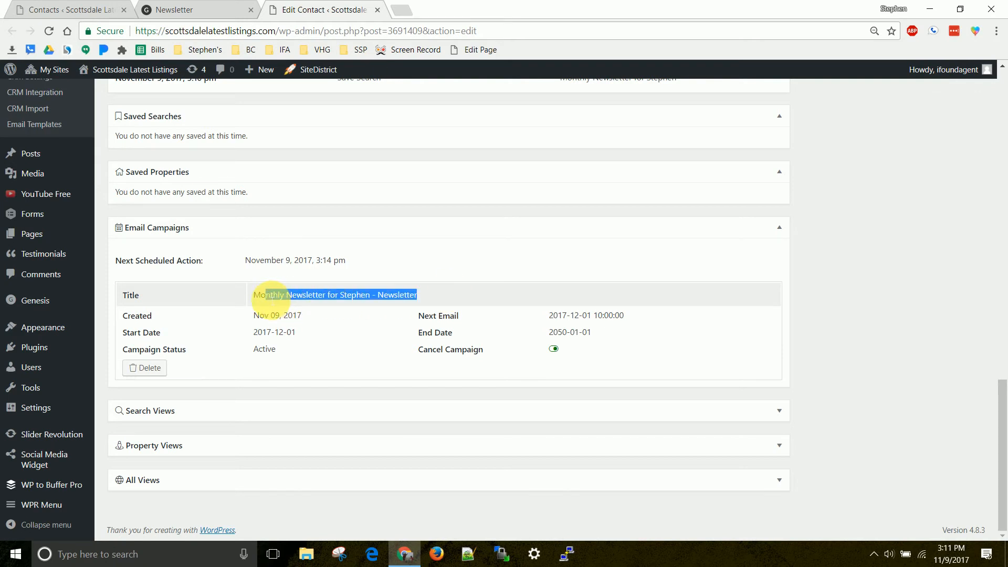
scroll(312, 294, "up", 6)
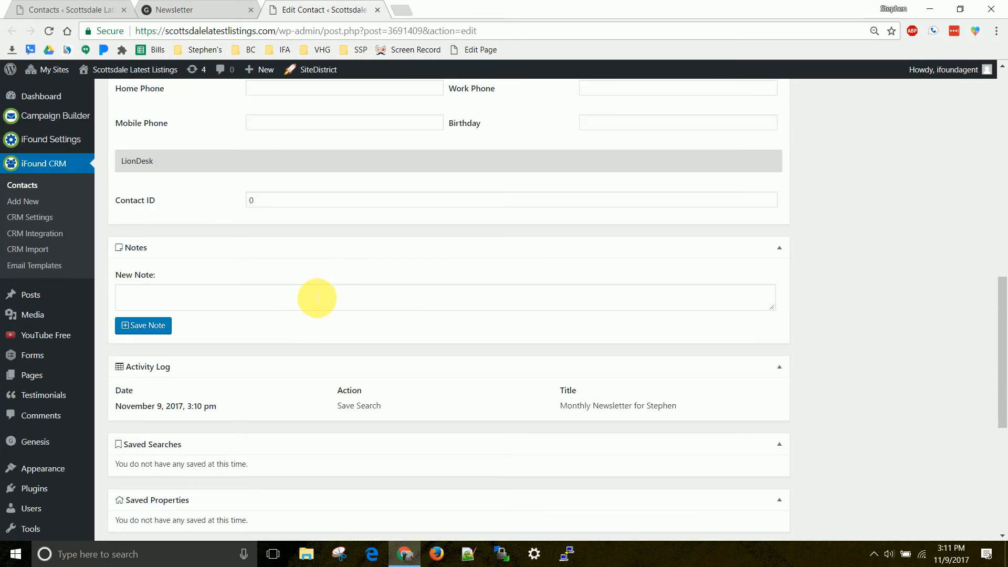
scroll(315, 299, "down", 4)
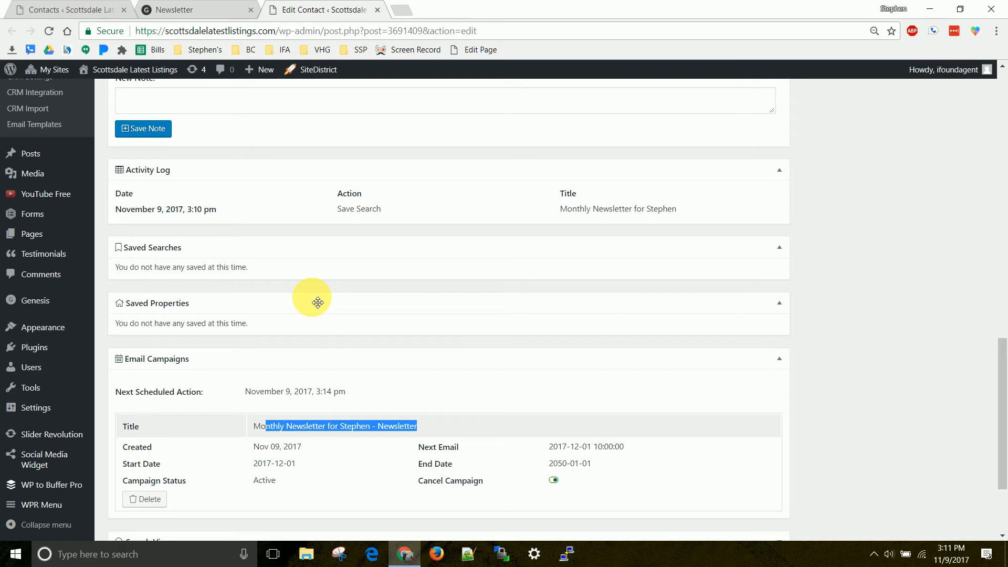
scroll(154, 274, "up", 10)
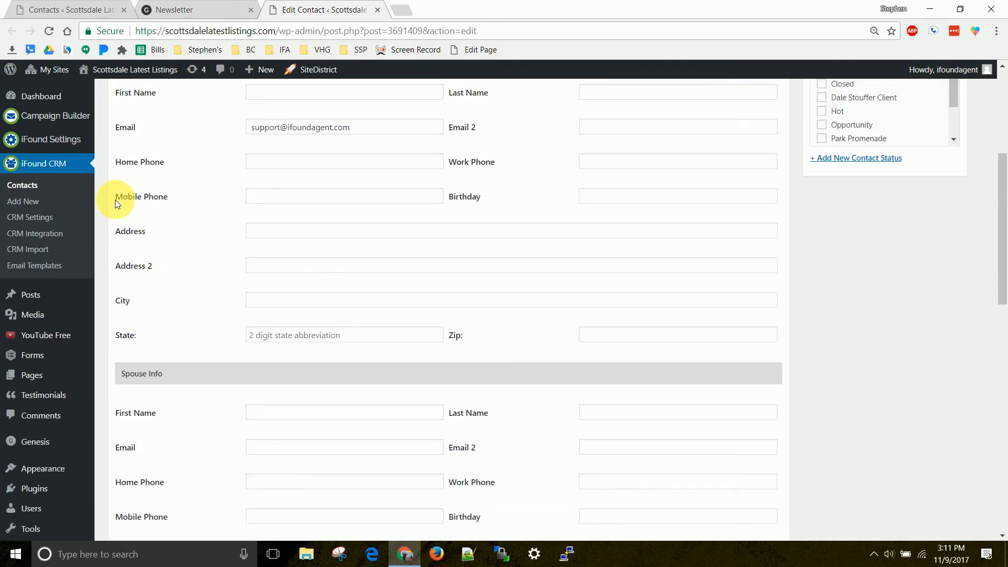
Open a blank campaign in the Campaign Builder and look through its contact, search criteria, title, schedule, branding and email sections.
left_click(58, 115)
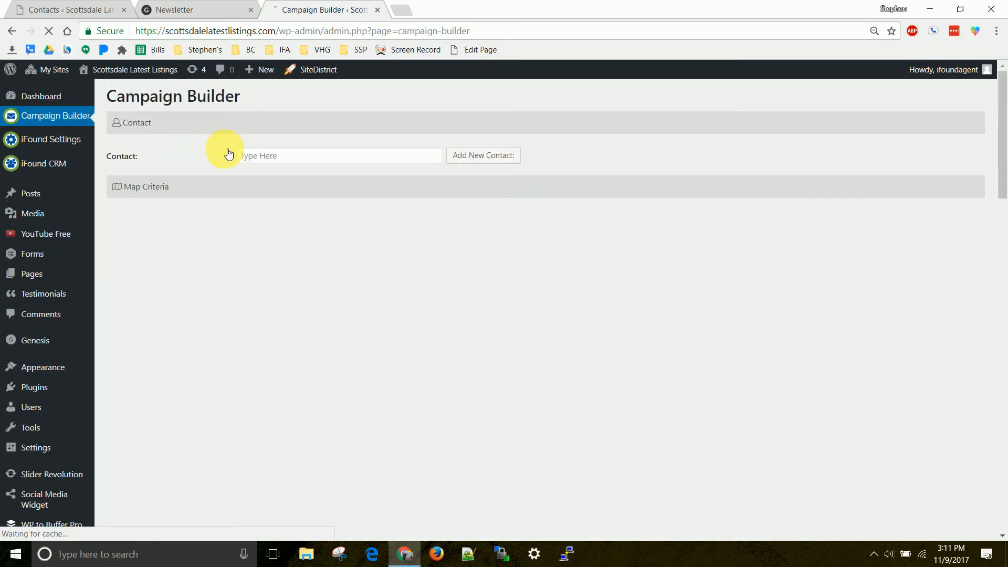
left_click(267, 156)
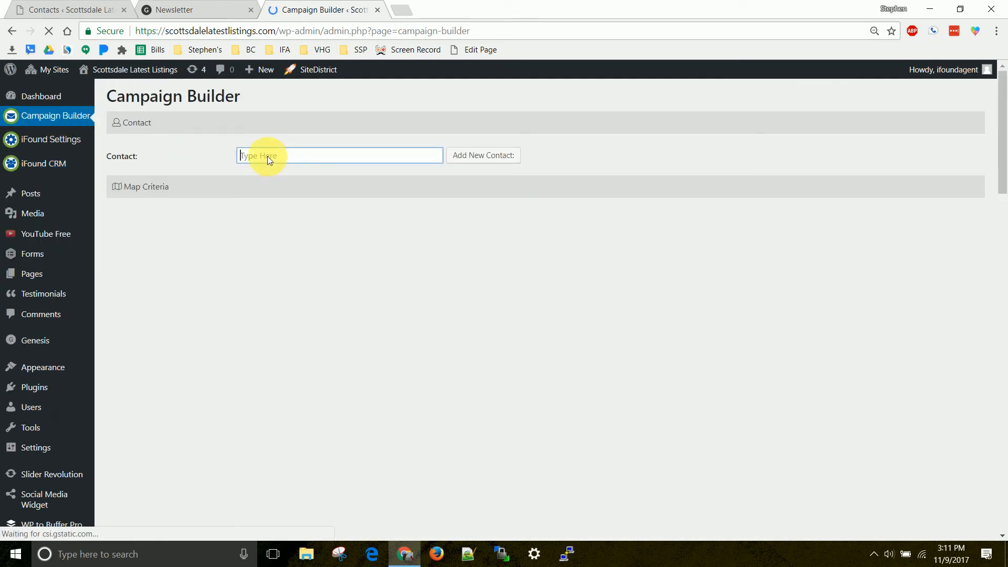
scroll(303, 157, "down", 6)
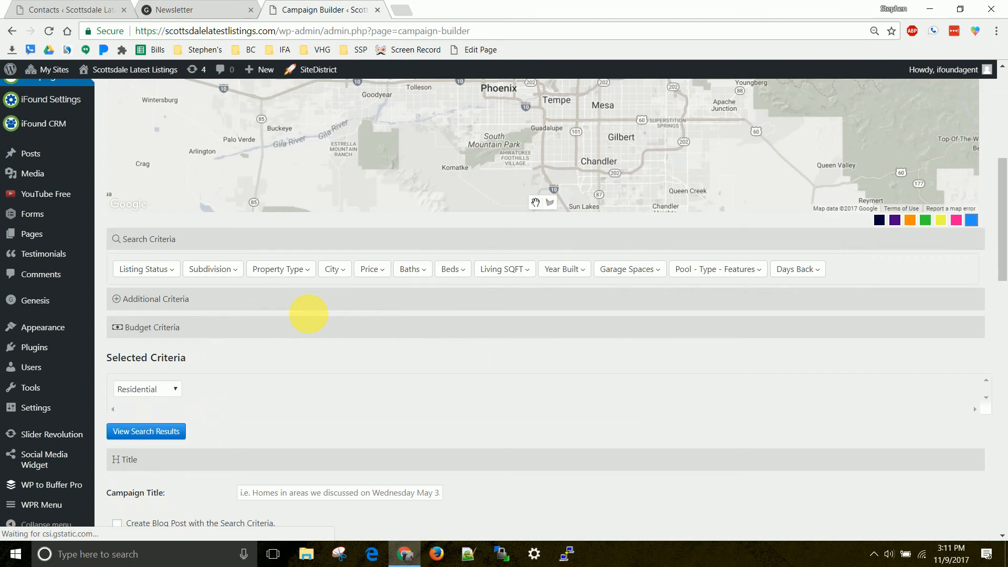
scroll(308, 314, "down", 2)
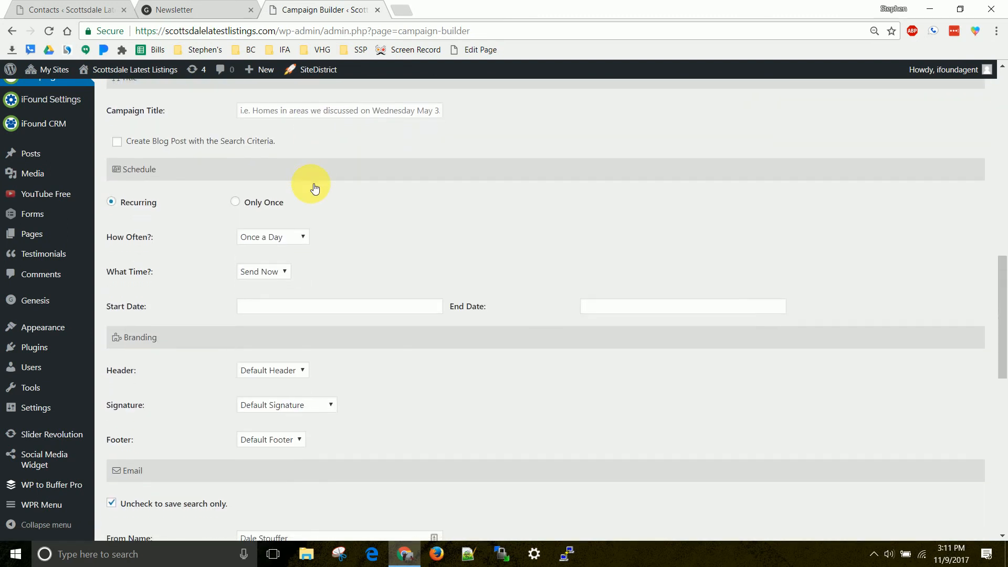
scroll(315, 188, "down", 2)
scroll(314, 187, "up", 3)
scroll(311, 185, "up", 2)
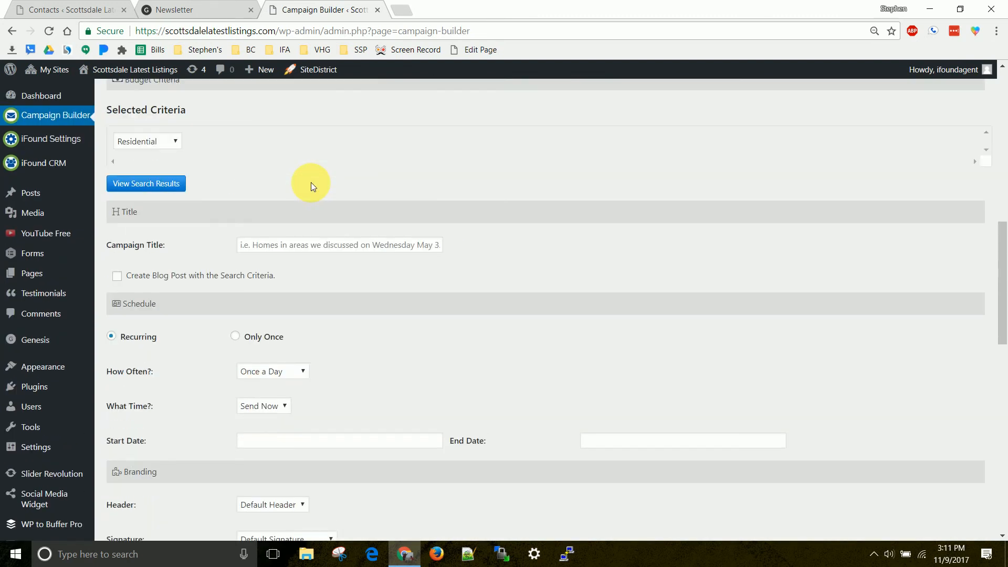
scroll(304, 194, "down", 1)
left_click(278, 186)
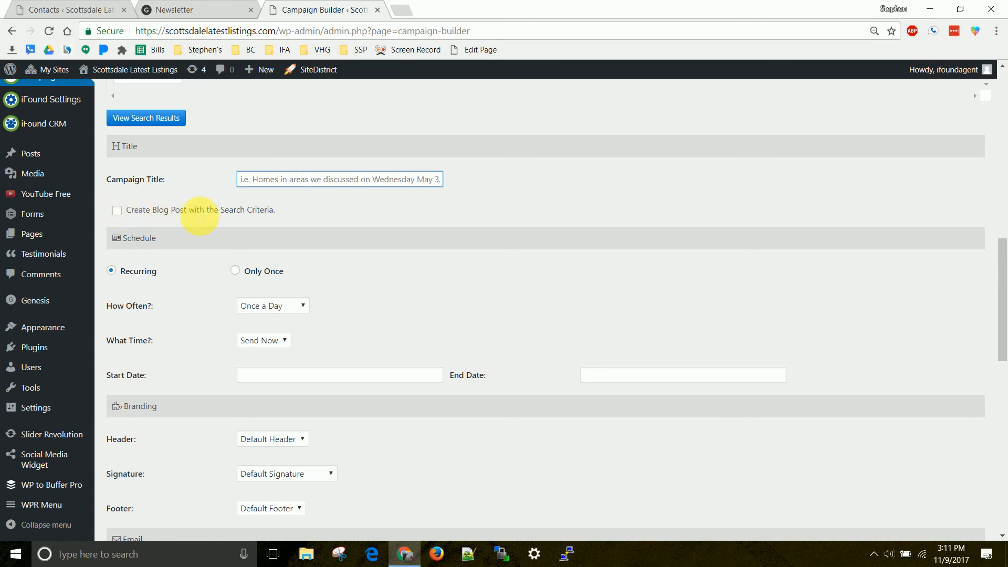
scroll(231, 221, "down", 1)
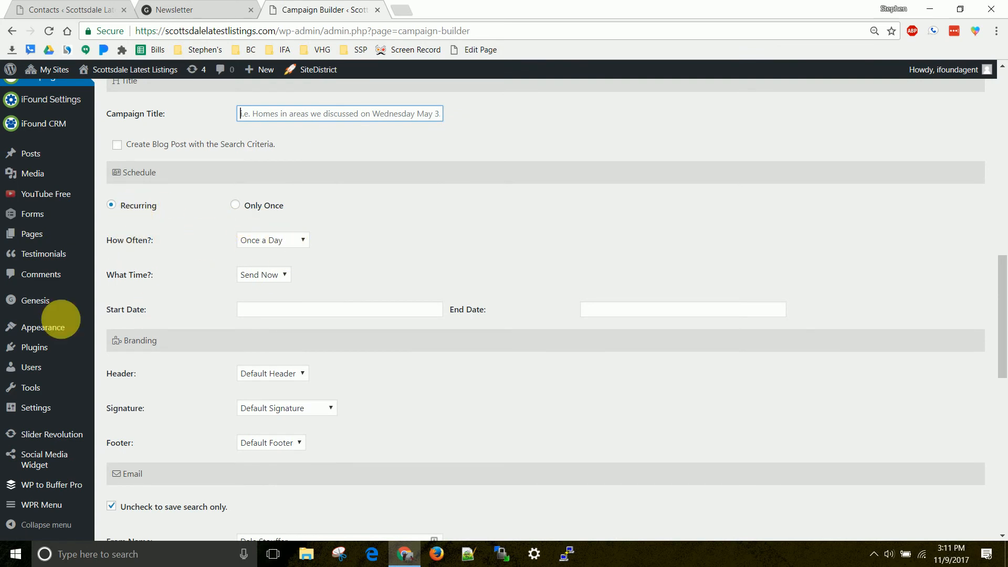
Review the send time and start date choices, and set the blank campaign's frequency to Once a Week.
left_click(265, 275)
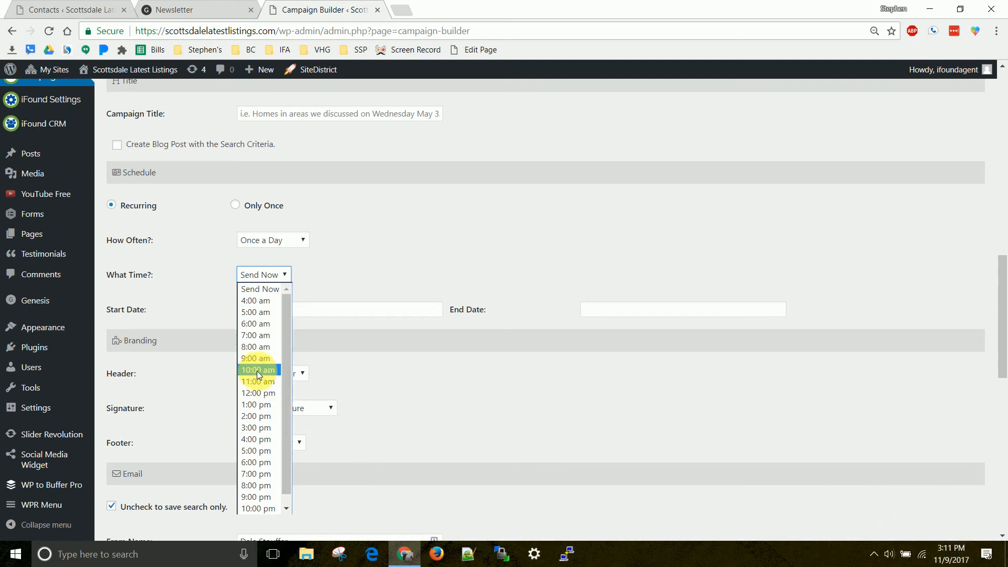
left_click(197, 310)
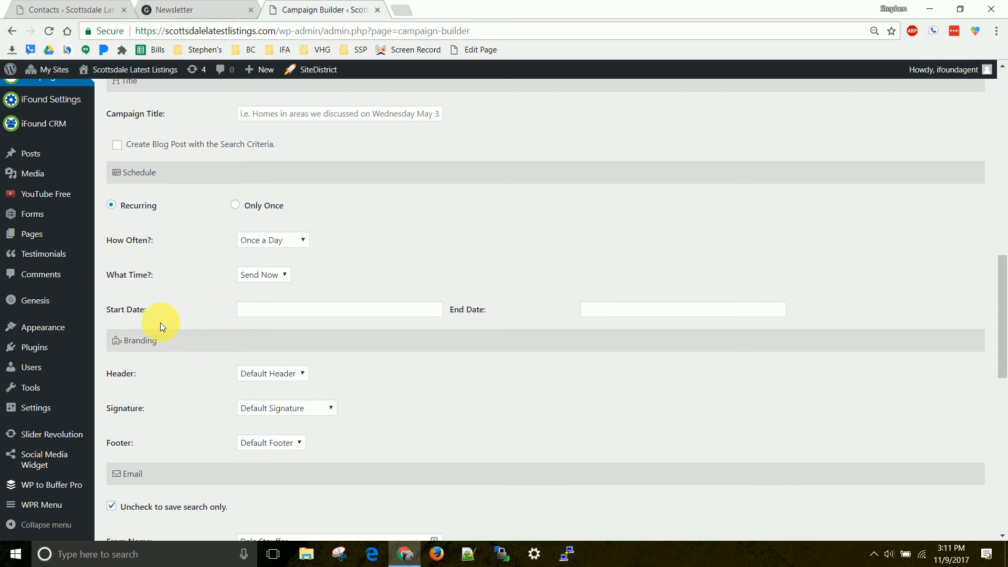
left_click(367, 310)
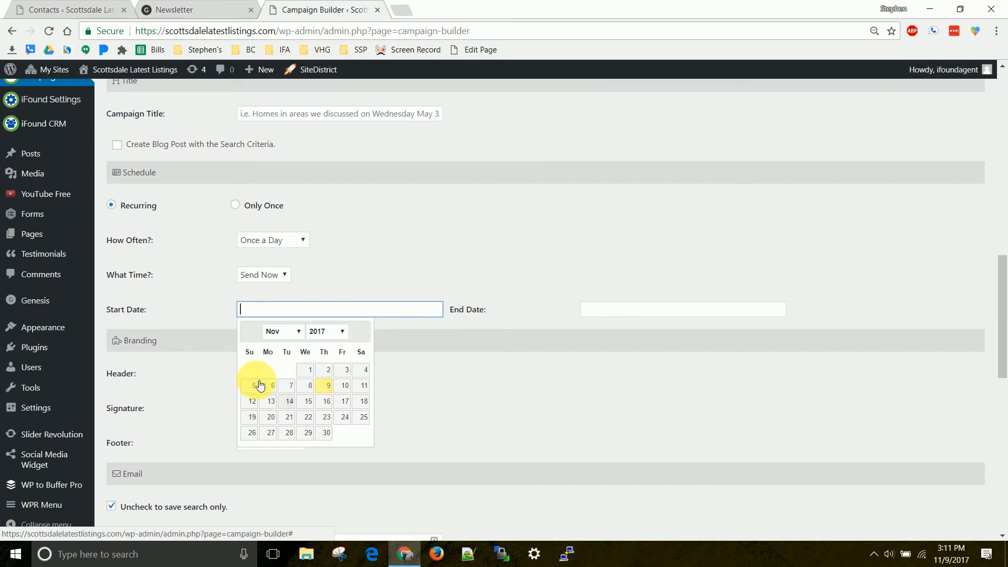
left_click(265, 240)
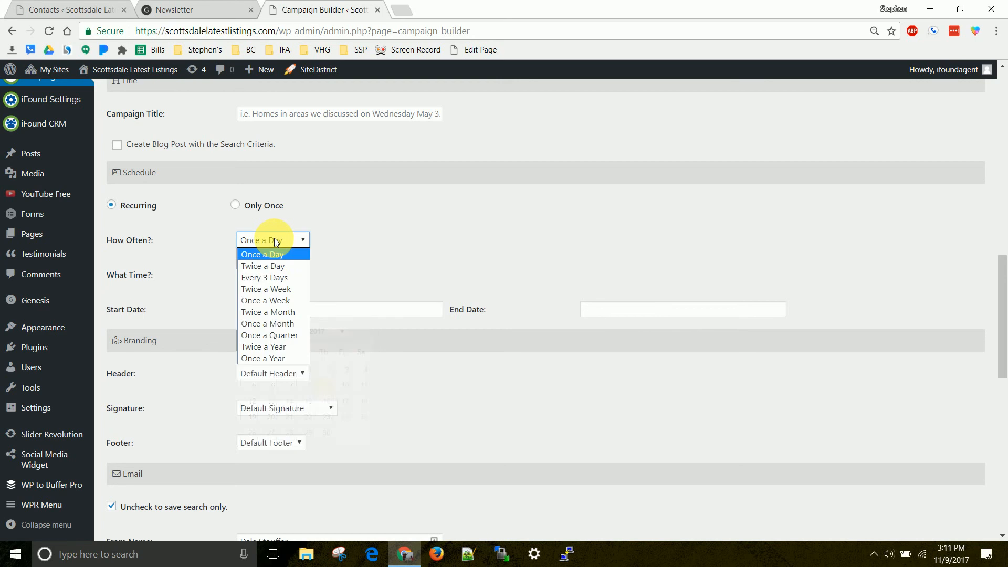
left_click(272, 301)
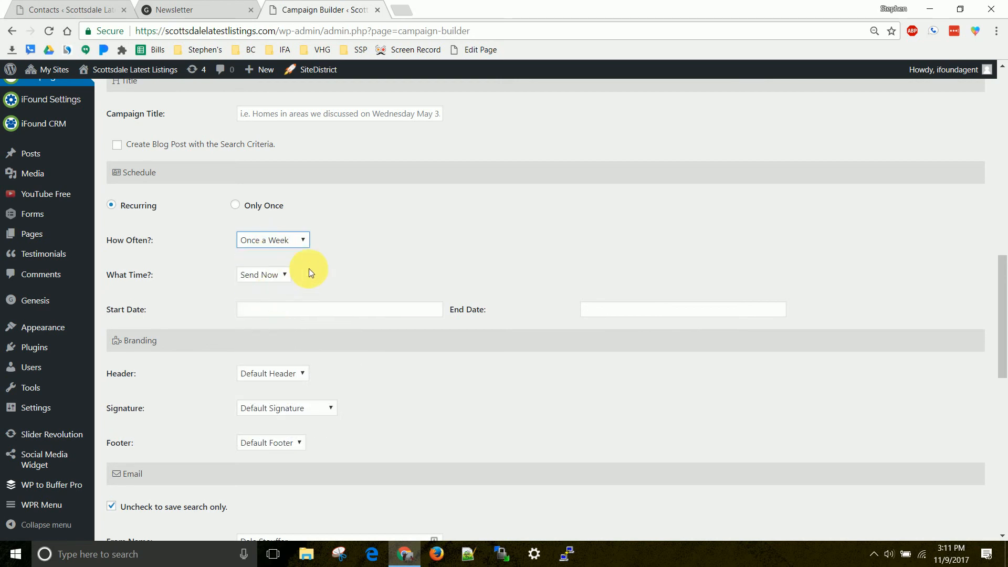
Review the blank campaign's branding options and its From Name and From Email fields.
scroll(291, 273, "down", 4)
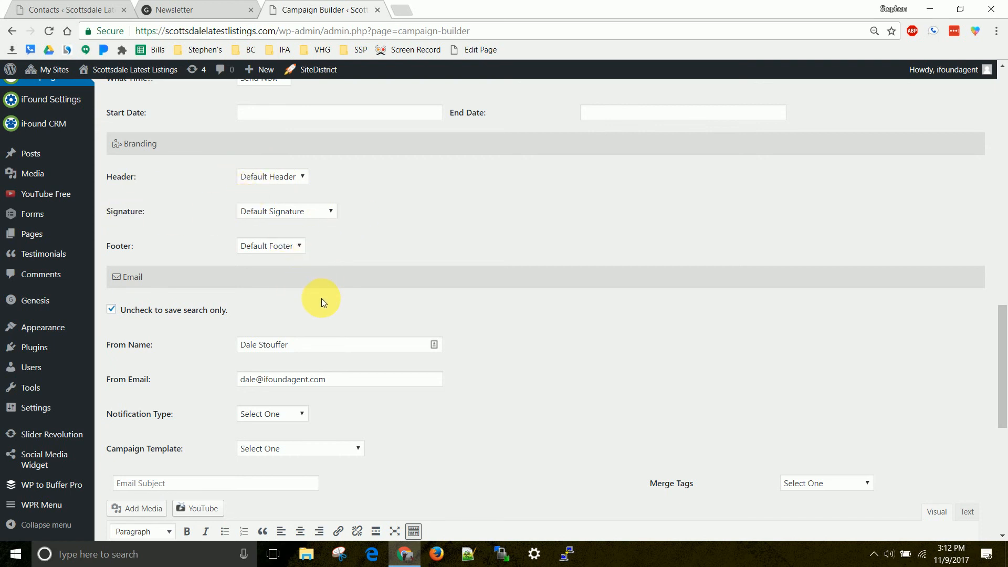
scroll(321, 299, "down", 1)
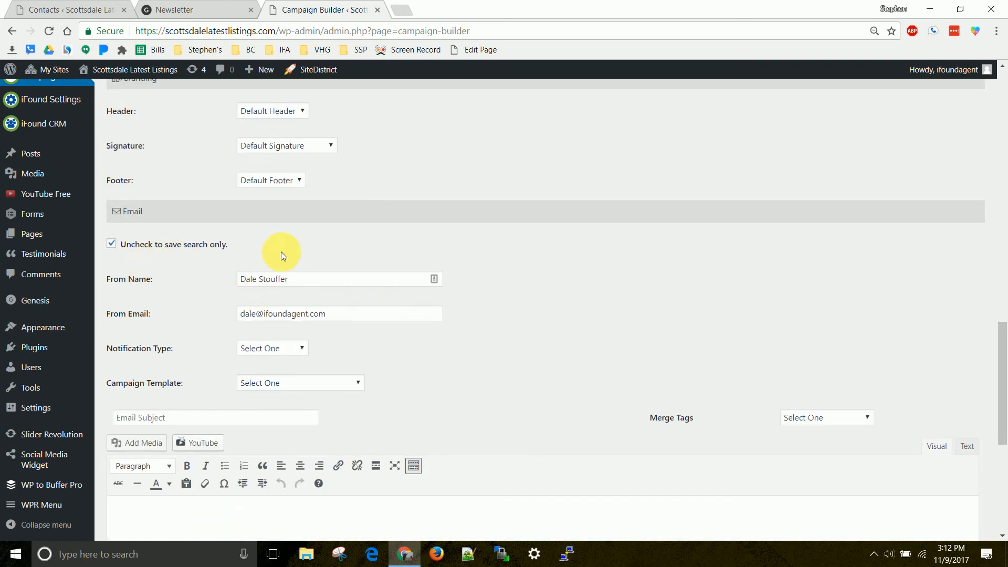
left_click(314, 284)
left_click_drag(314, 284, 234, 280)
left_click(205, 288)
left_click(318, 281)
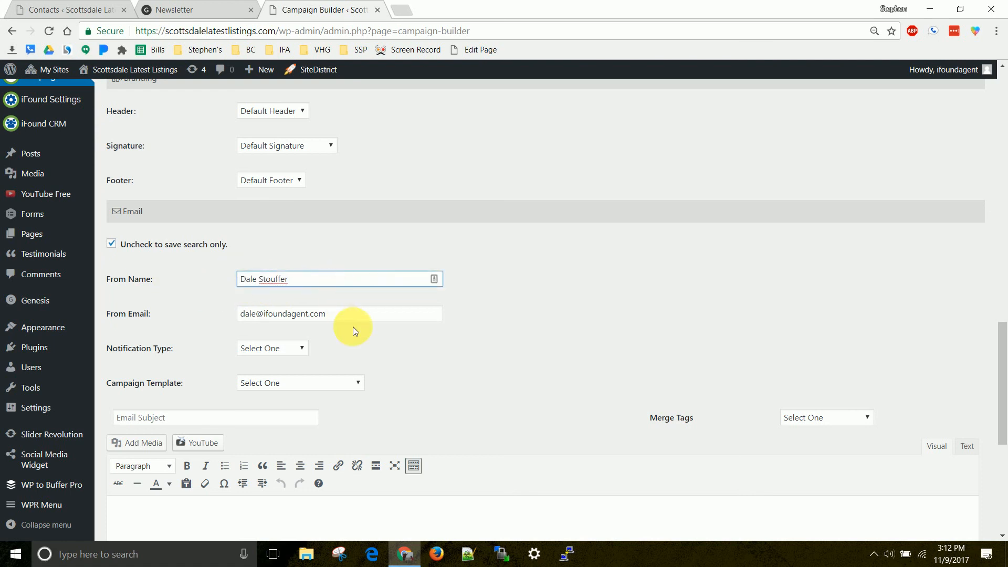
Set the notification type to Newsletter and look over the available campaign templates and the rest of the form.
left_click(293, 348)
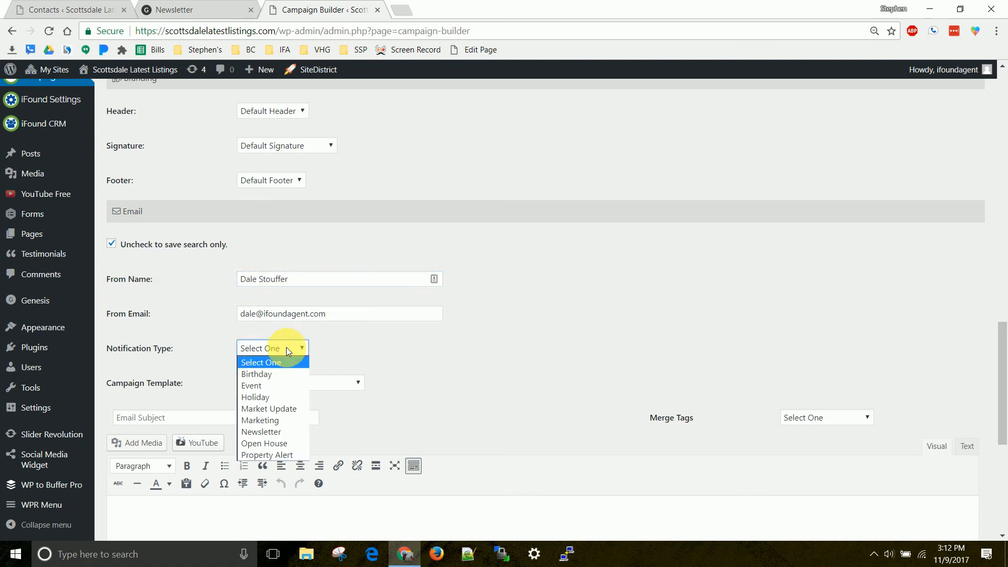
left_click(267, 430)
left_click(315, 385)
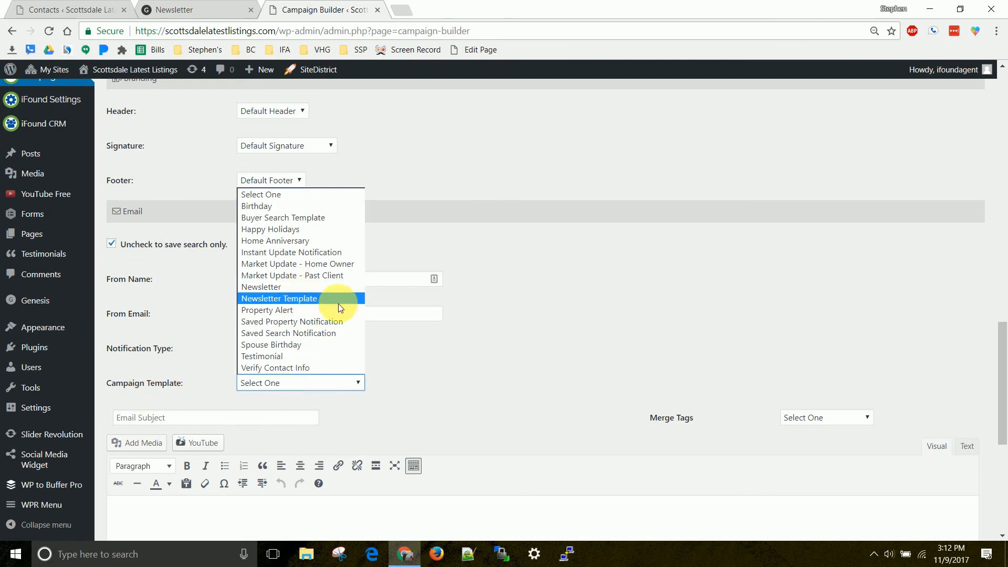
left_click(583, 310)
scroll(579, 288, "down", 5)
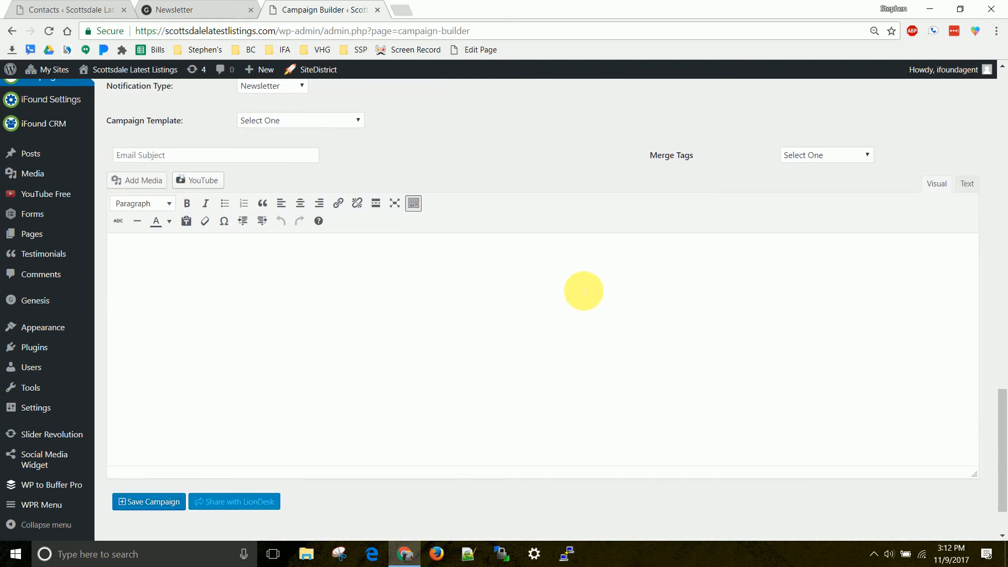
scroll(556, 310, "up", 7)
scroll(547, 325, "up", 12)
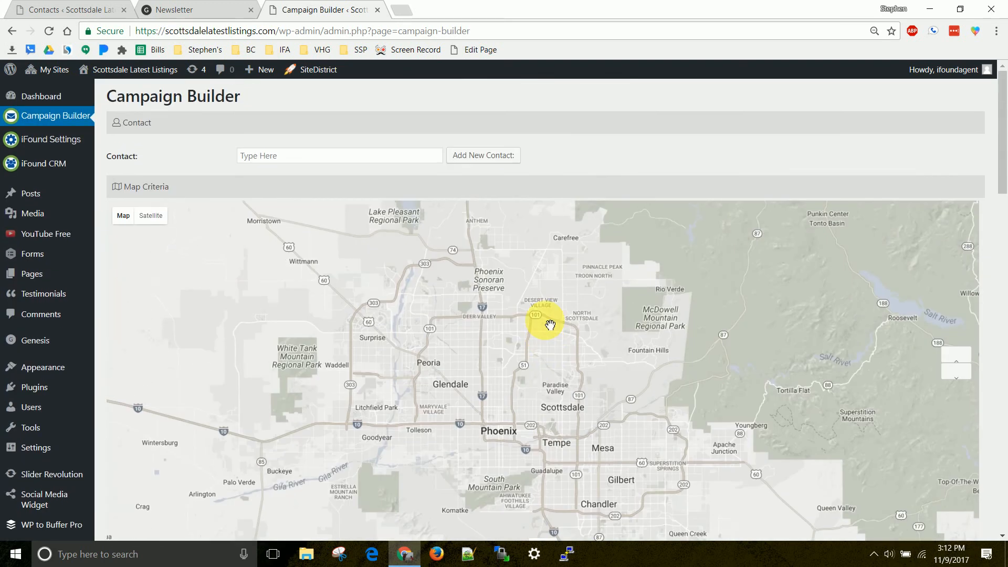